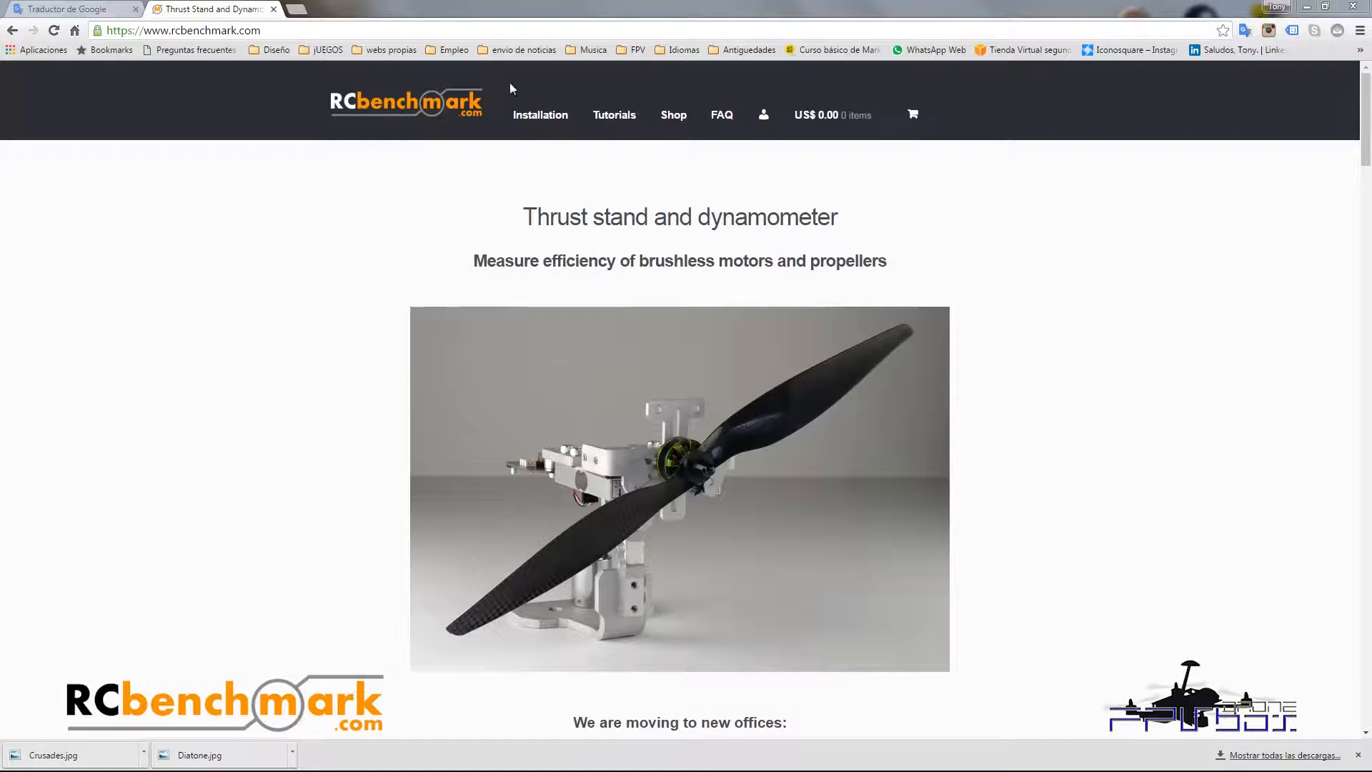
Step: Open the Troubleshooting Driver Issues article from the RCbenchmark site's product installation section
click(533, 120)
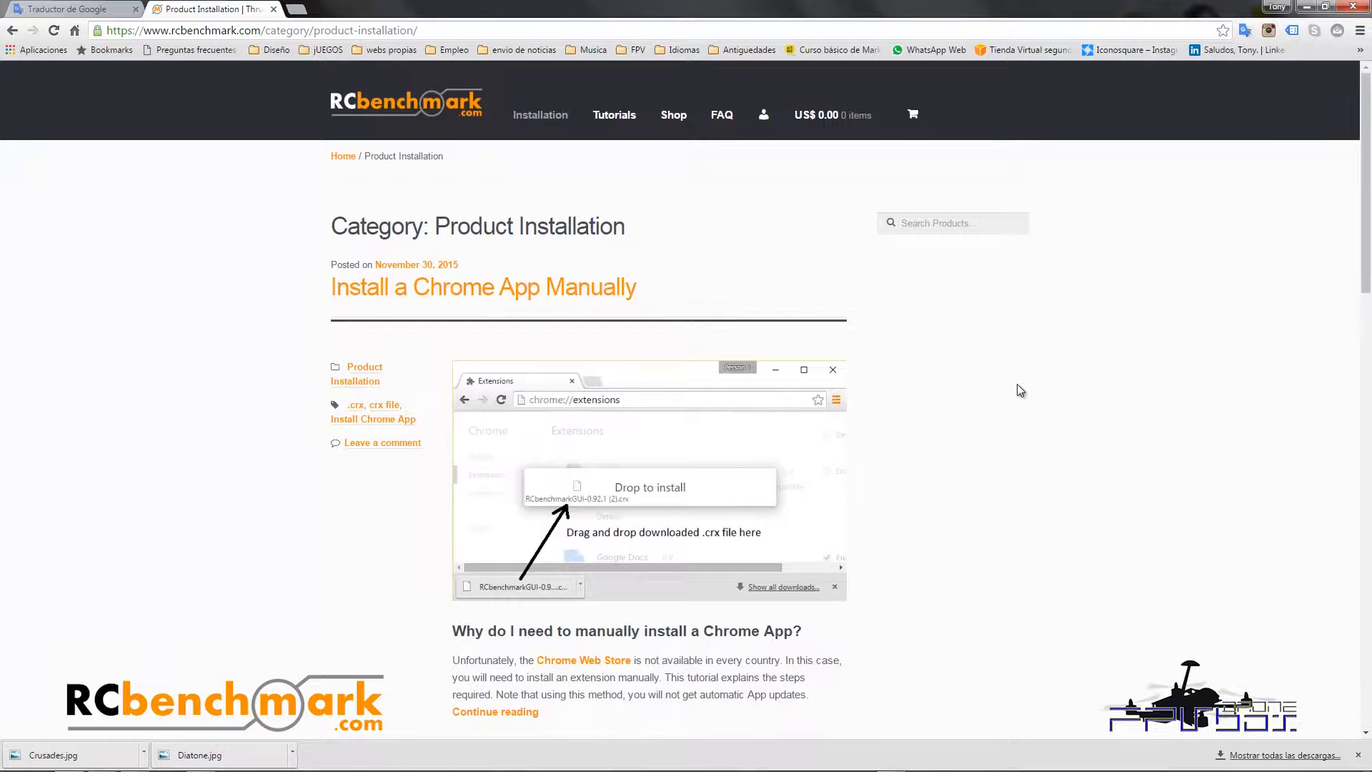
scroll(1022, 383, down, 8)
scroll(1027, 382, down, 8)
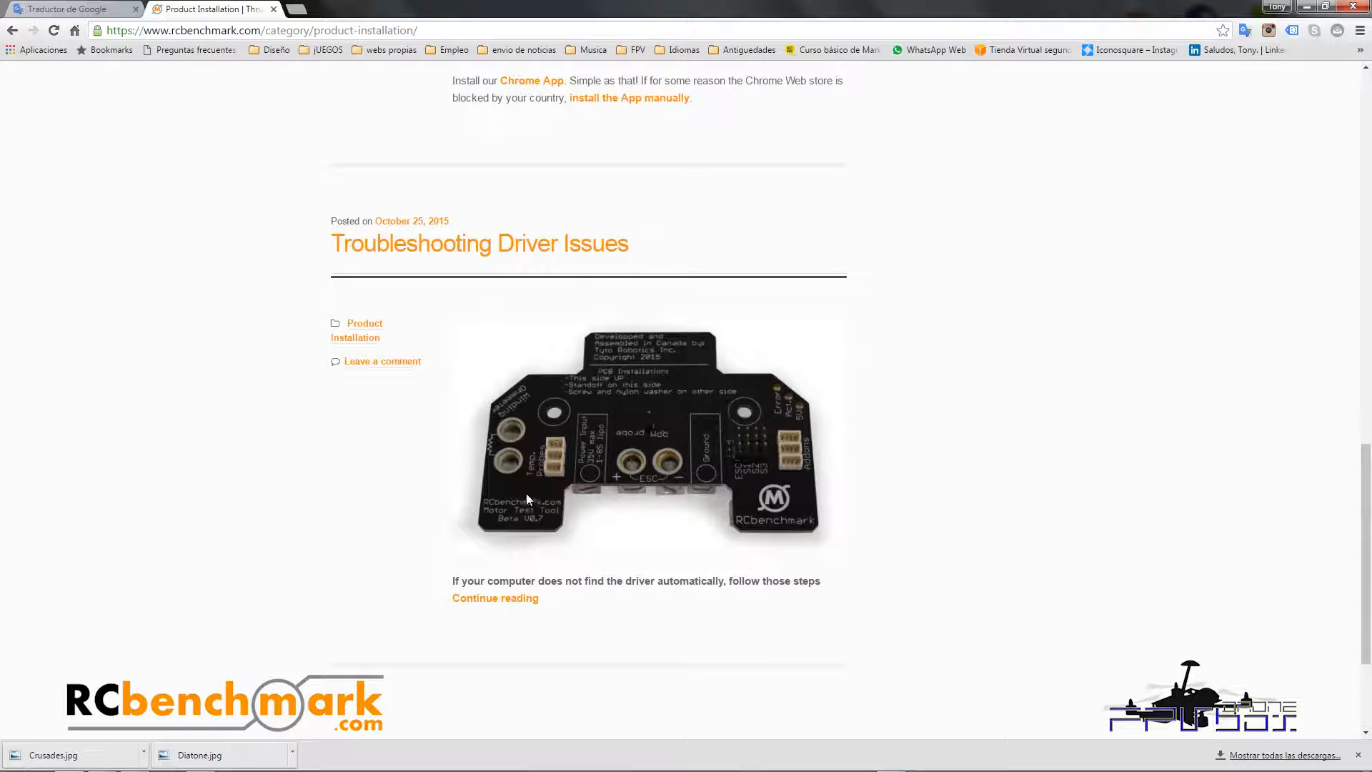
click(515, 610)
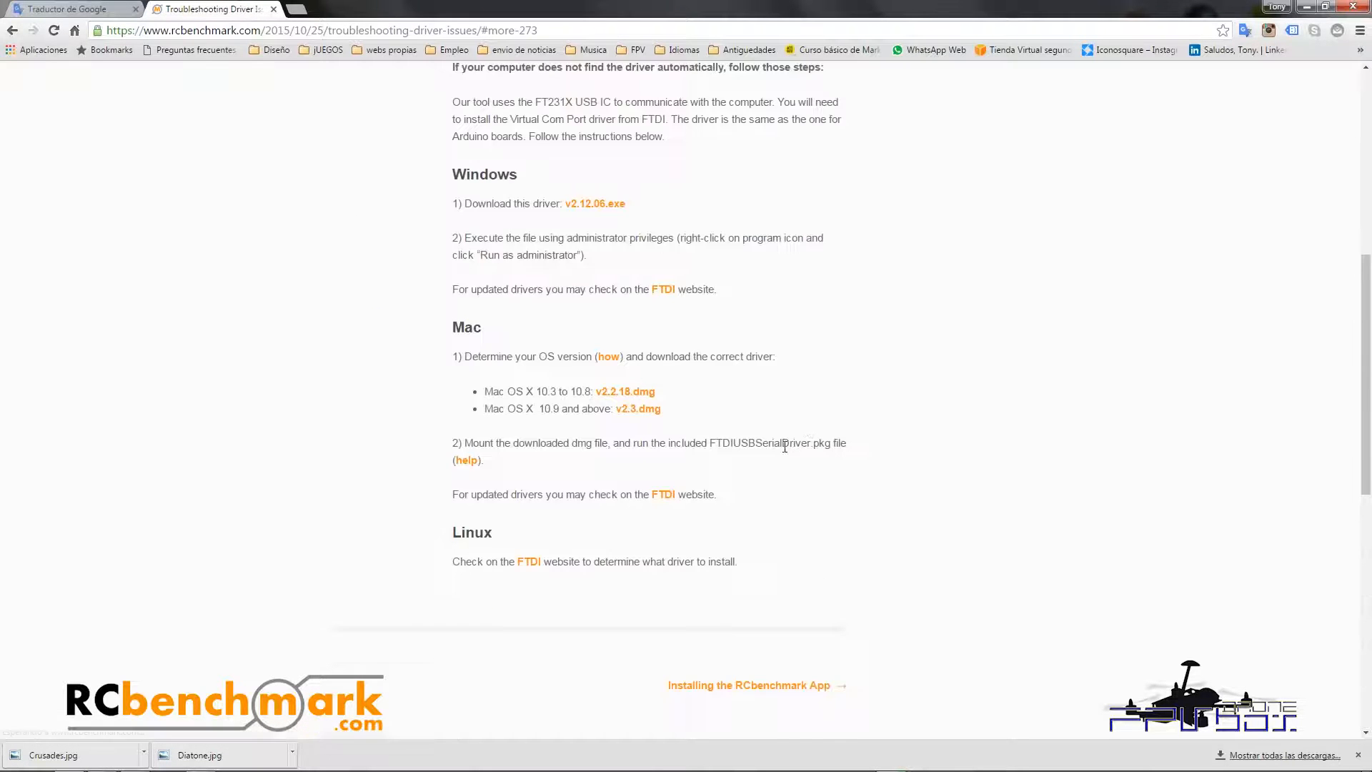
Step: Download the Windows driver v2.12.06.exe and save it in the Descargas folder
scroll(804, 424, up, 2)
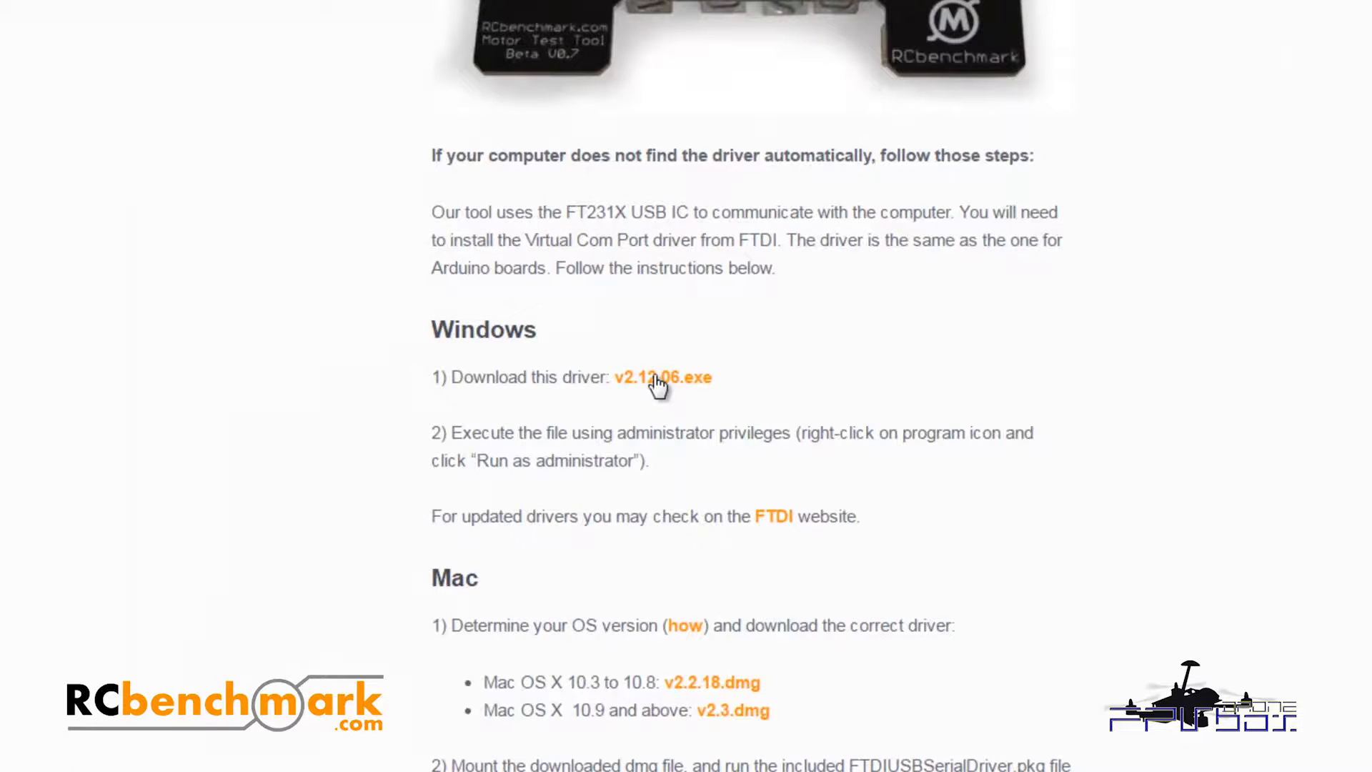
click(653, 375)
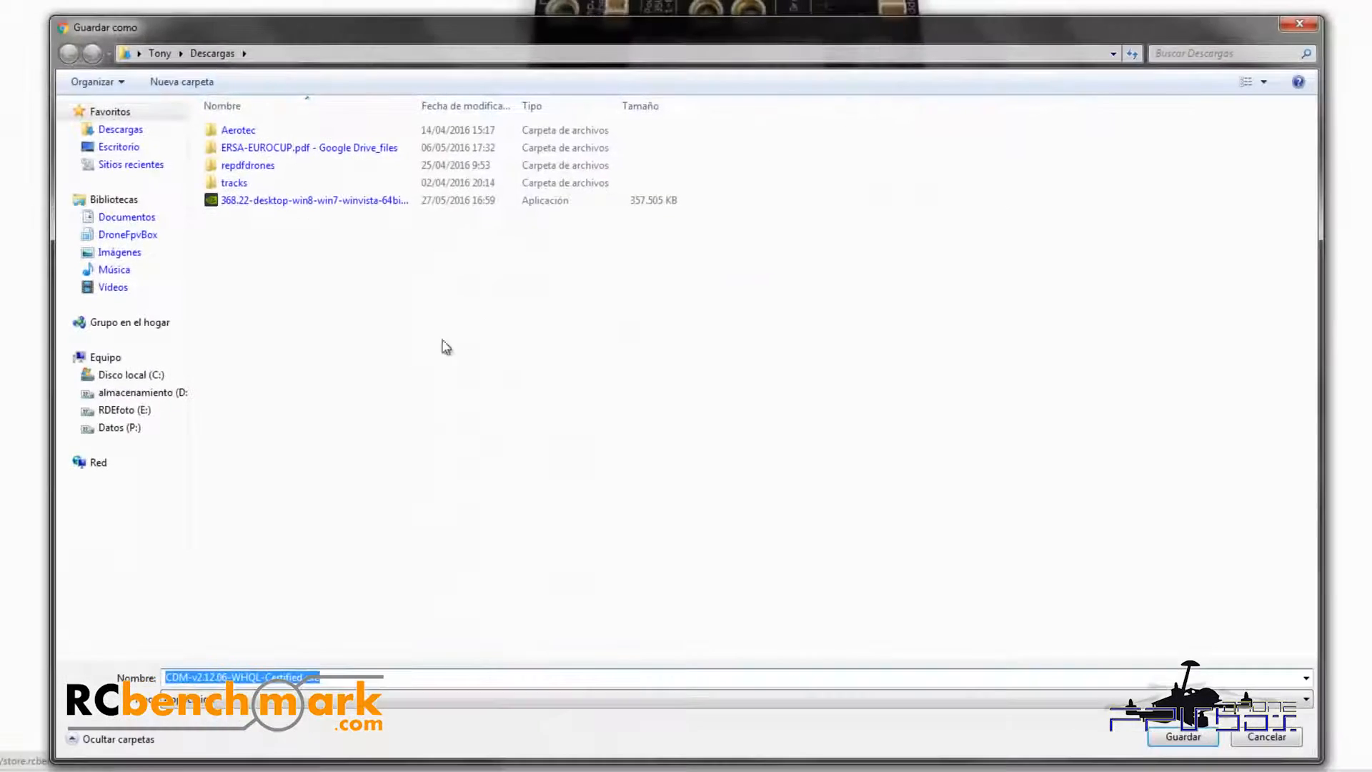
click(1187, 735)
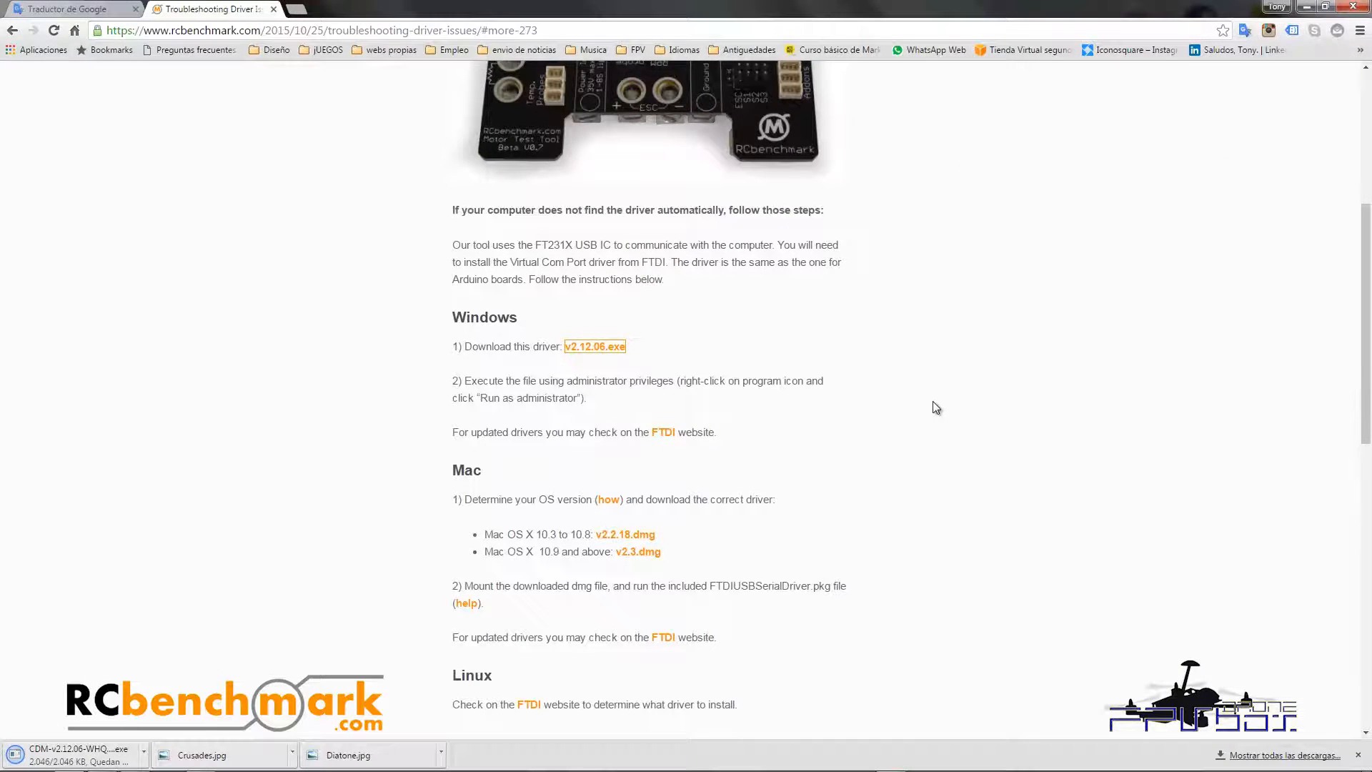
Step: Return to the Product Installation category and review its instructions for installing the Chrome app
scroll(945, 411, up, 4)
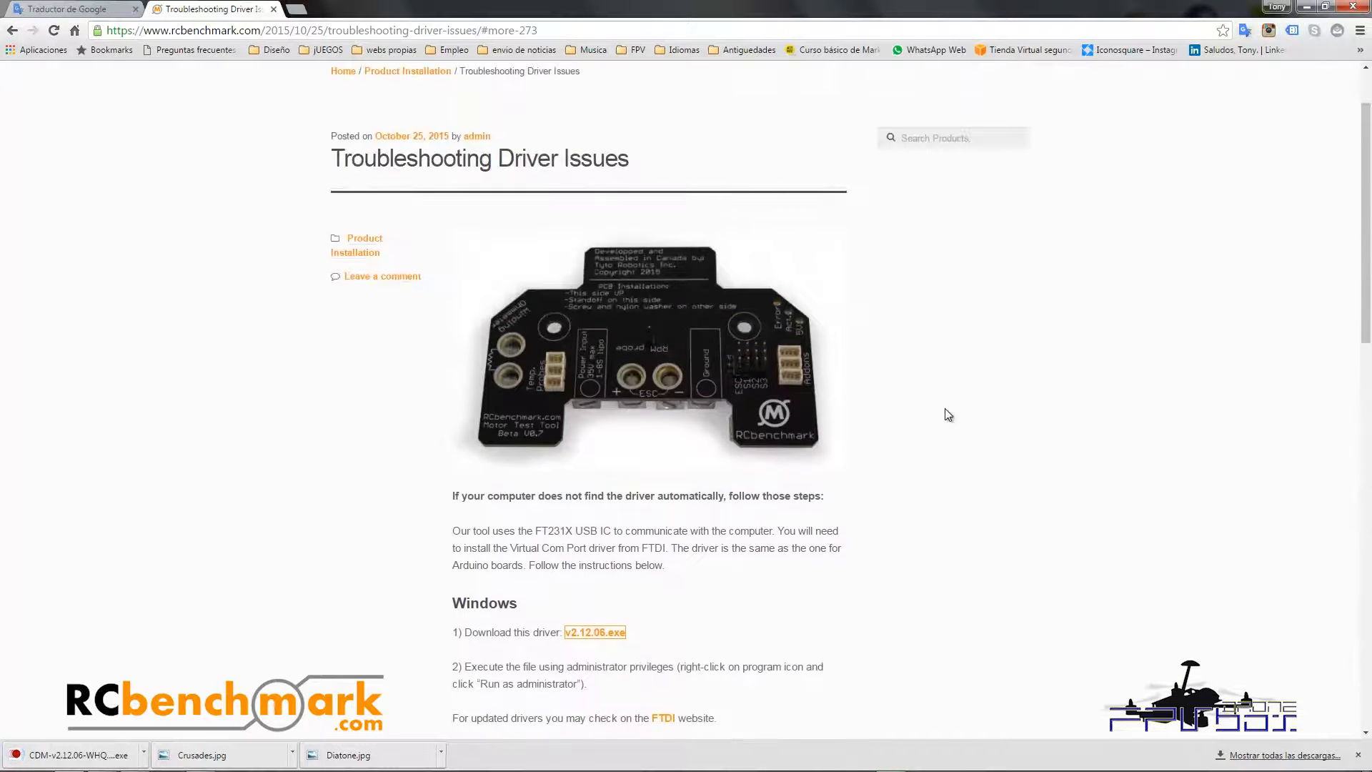
scroll(945, 411, up, 1)
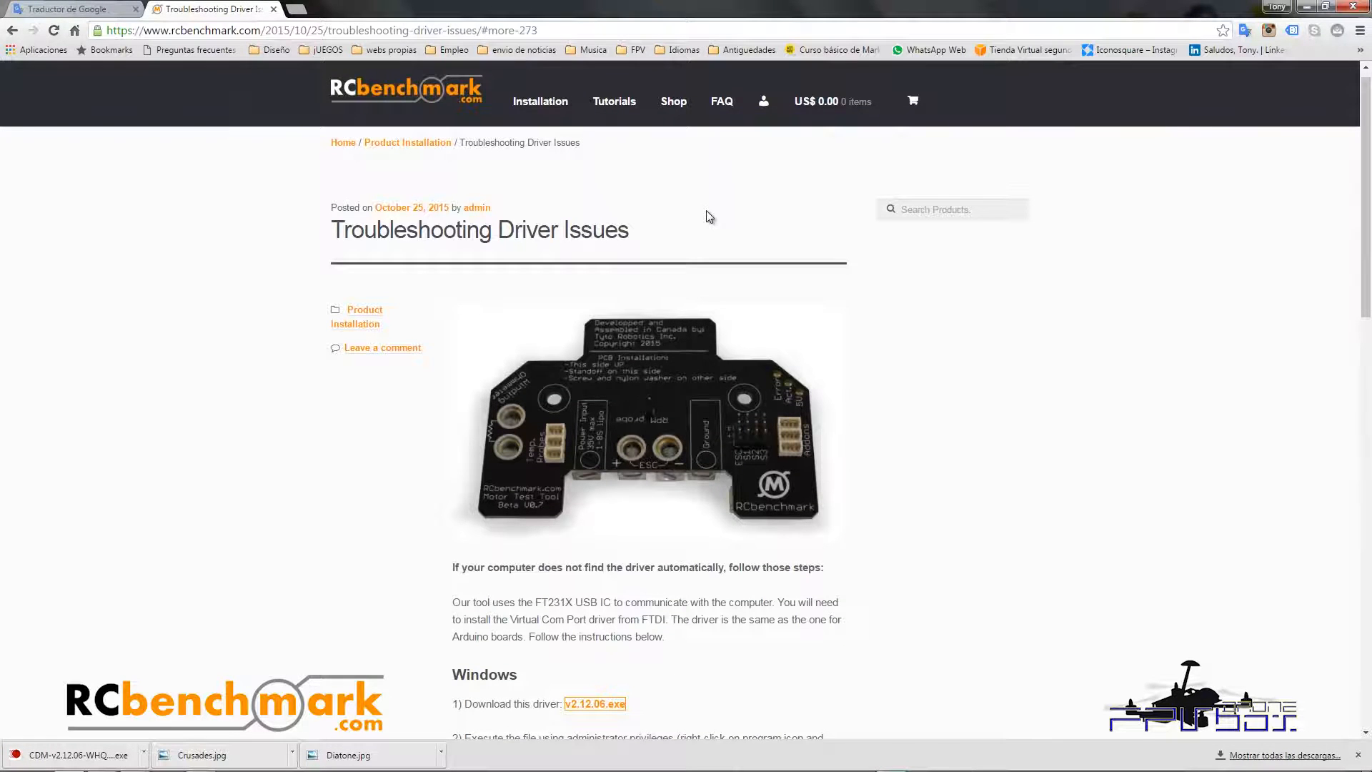
click(559, 108)
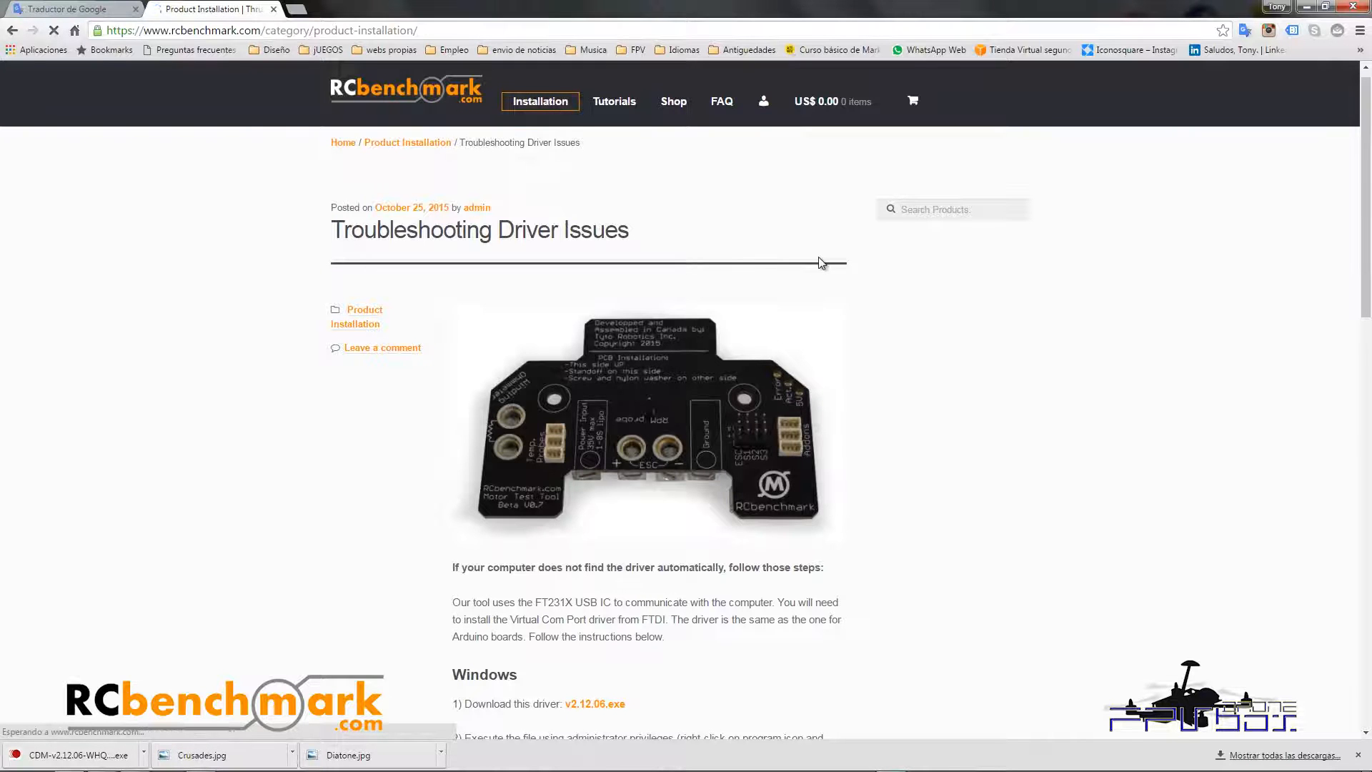
scroll(946, 368, down, 7)
scroll(945, 368, up, 5)
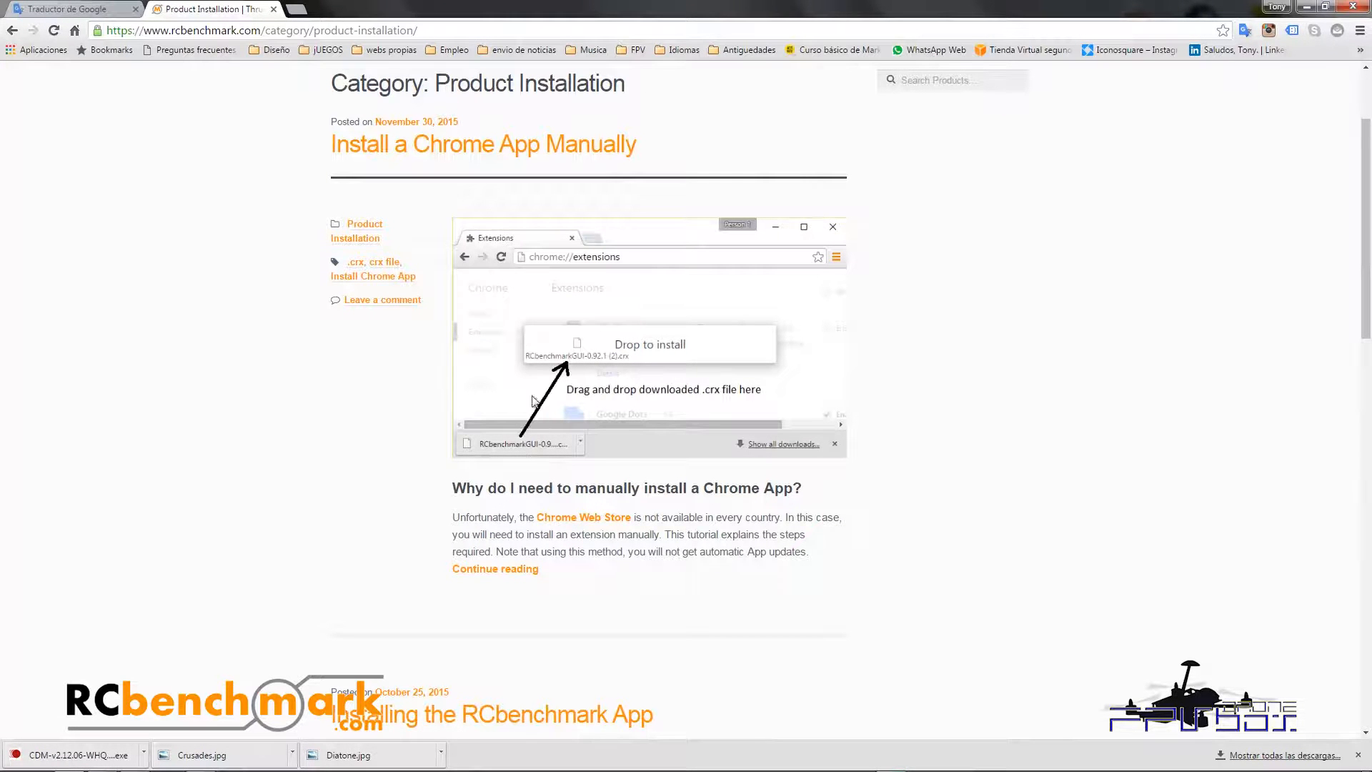
Step: Open the Chrome Web Store from the browser's apps page in a new tab
click(299, 14)
click(37, 52)
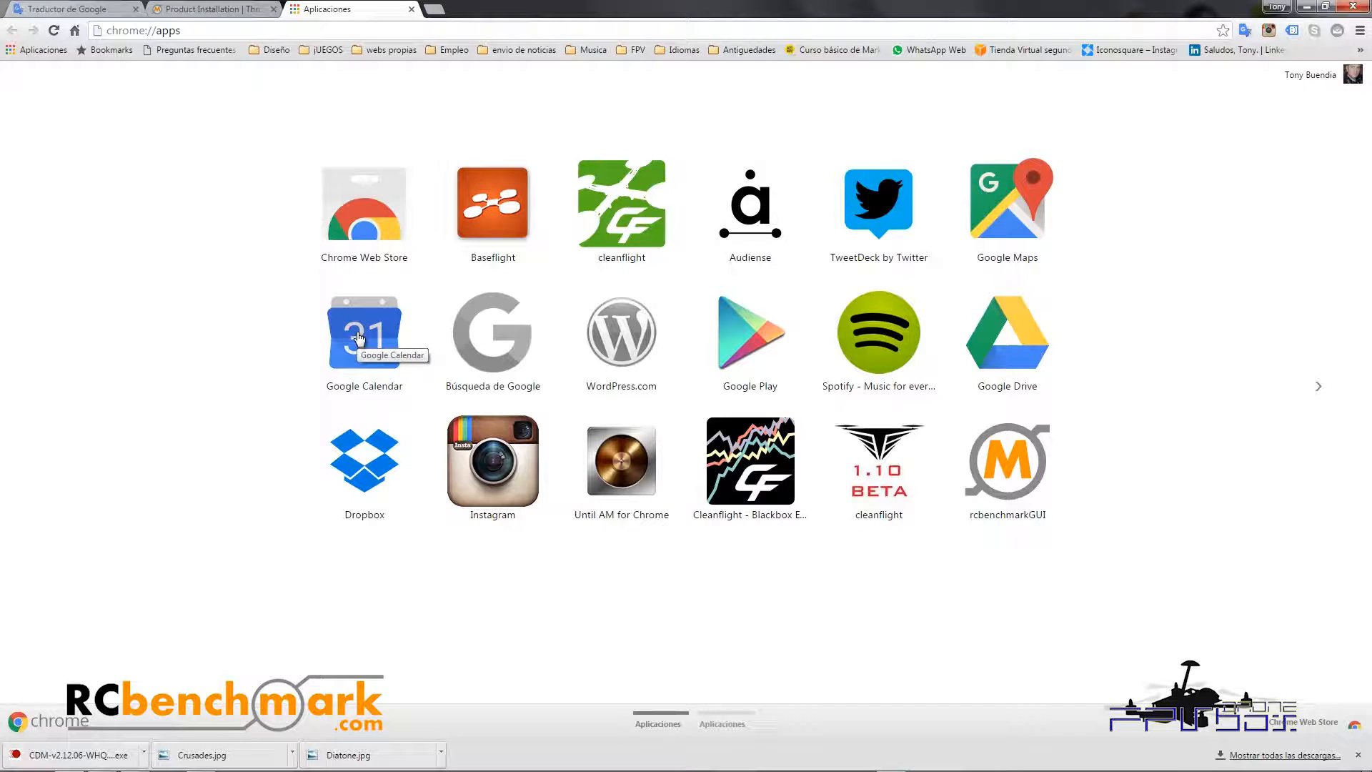
click(365, 208)
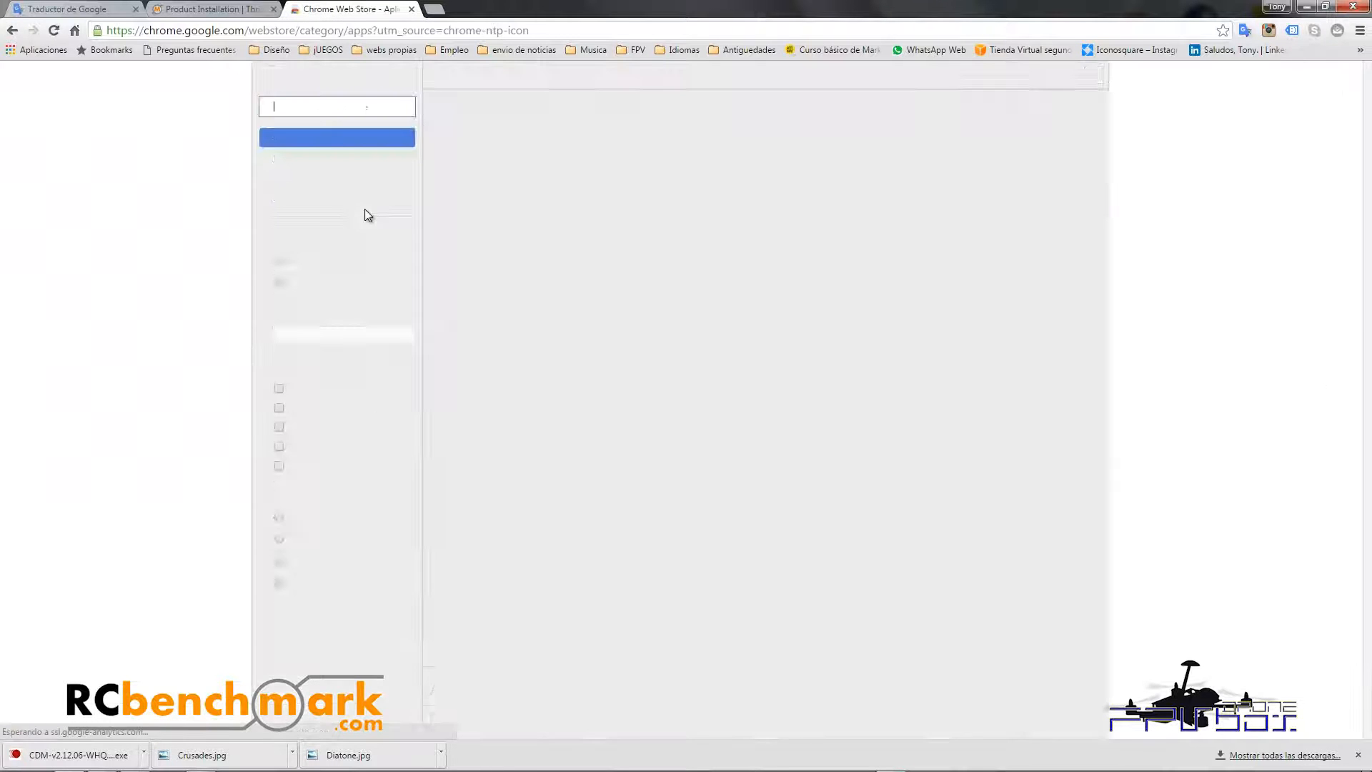
Step: Search the Chrome Web Store for rcbenchmark
text(rce)
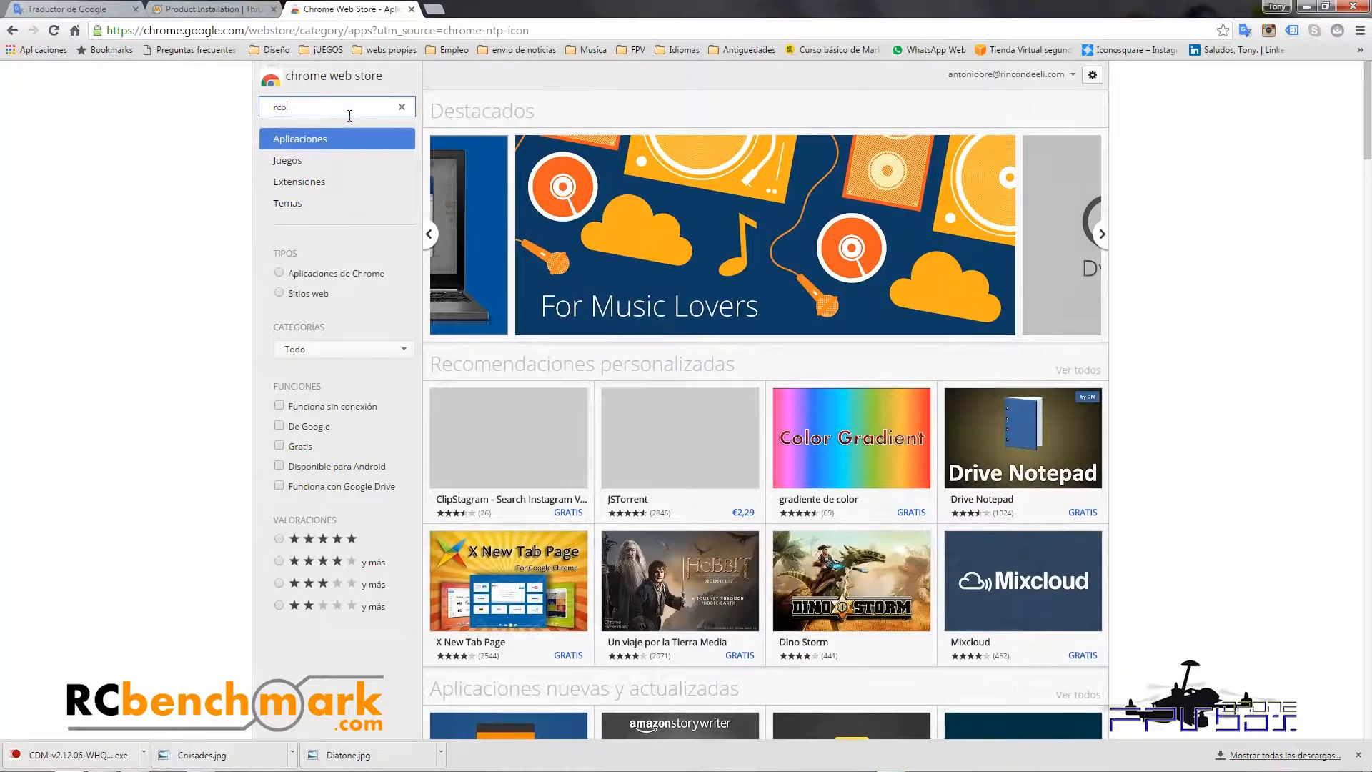
text(enc)
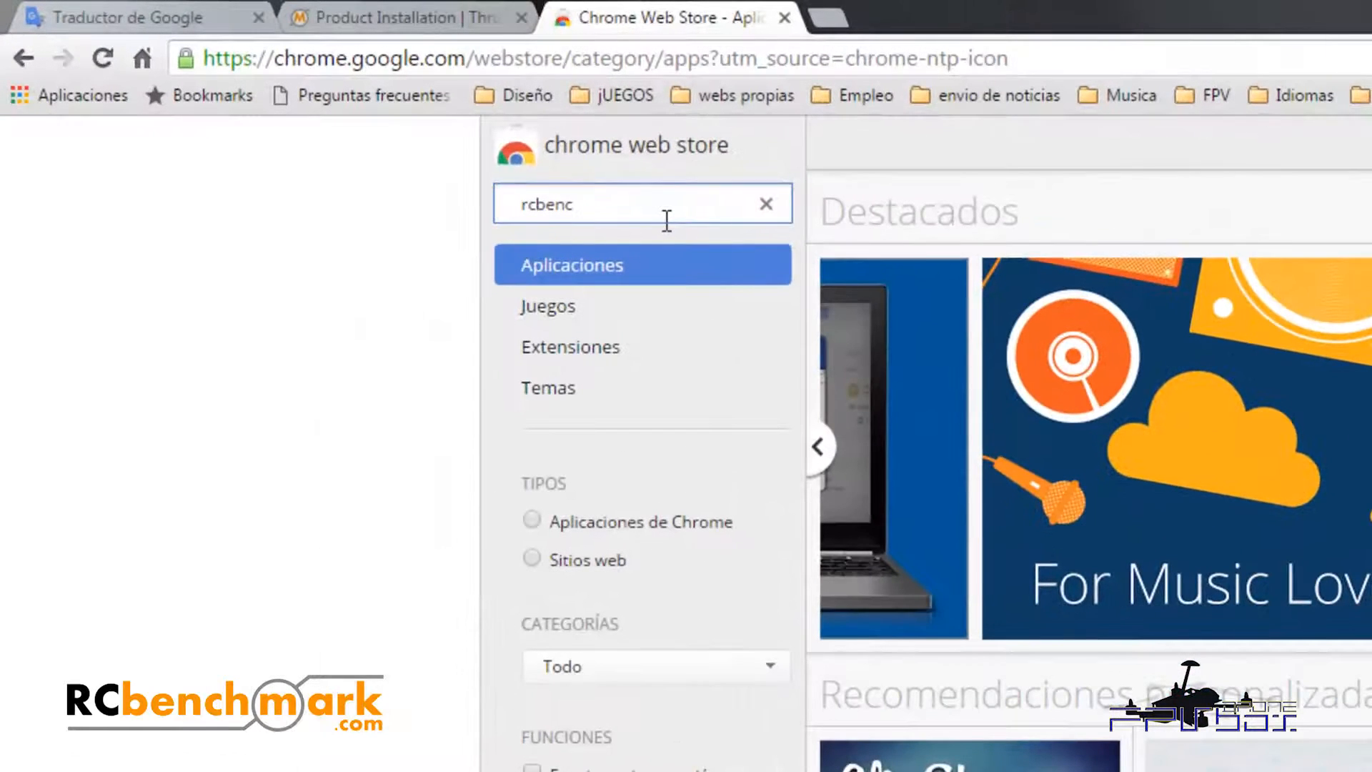
text(hmar)
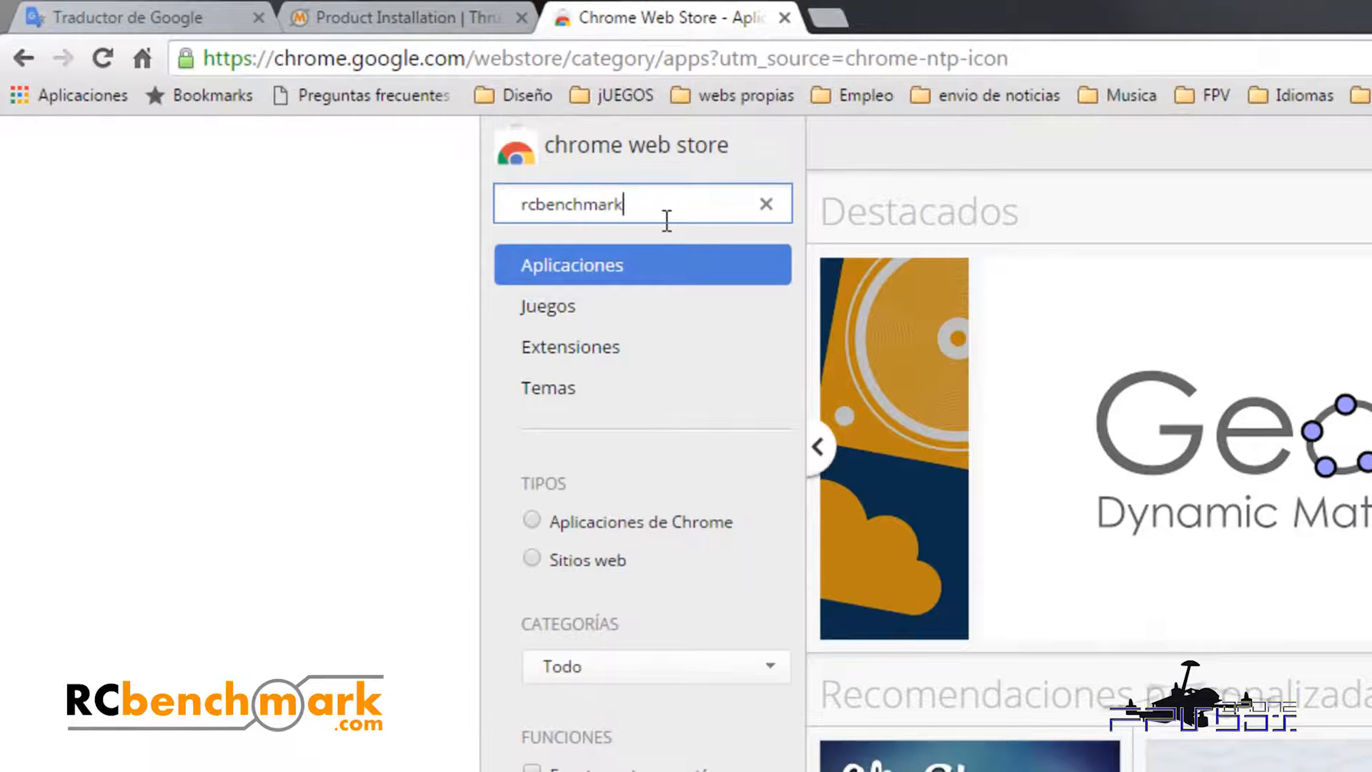
text(k)
key(Return)
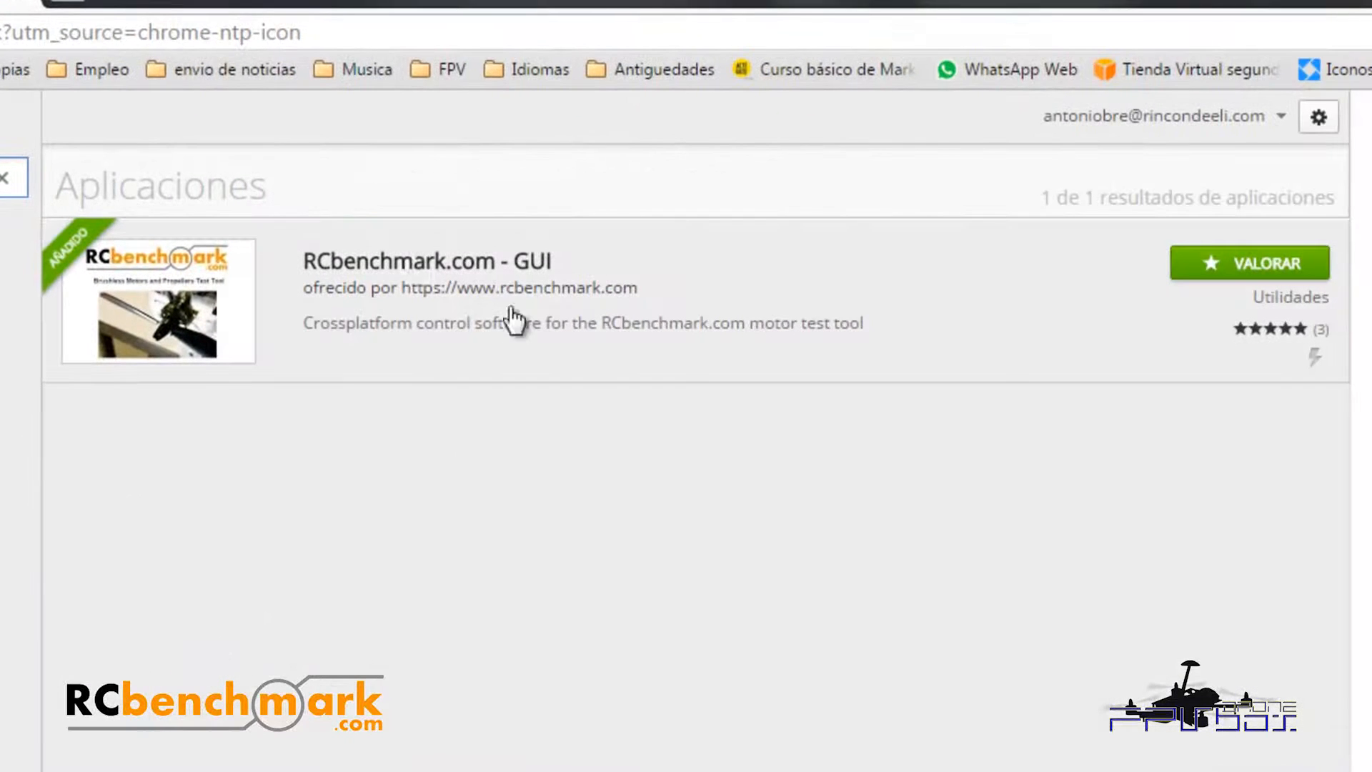
Step: Review the RCbenchmark.com - GUI store listing, close it and go back to the browser's apps page
click(413, 260)
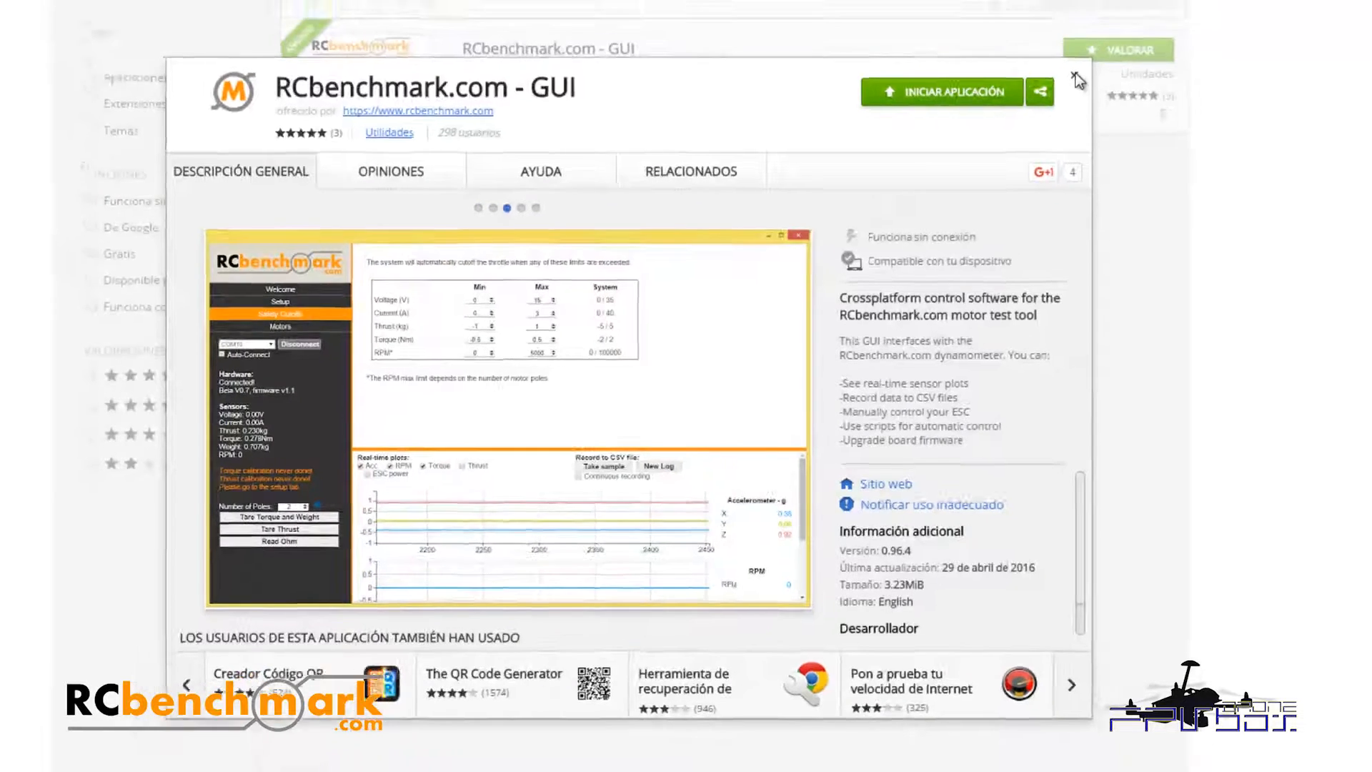
click(1079, 70)
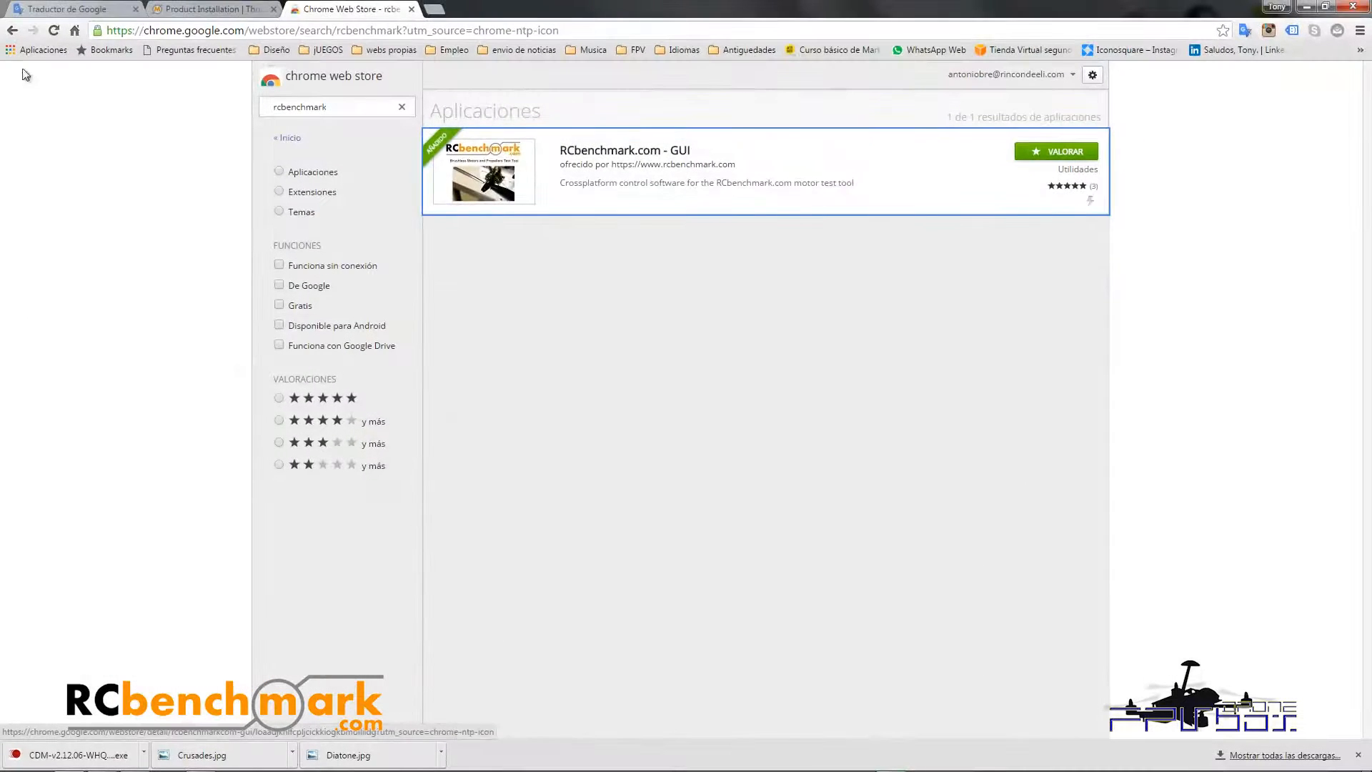
click(25, 50)
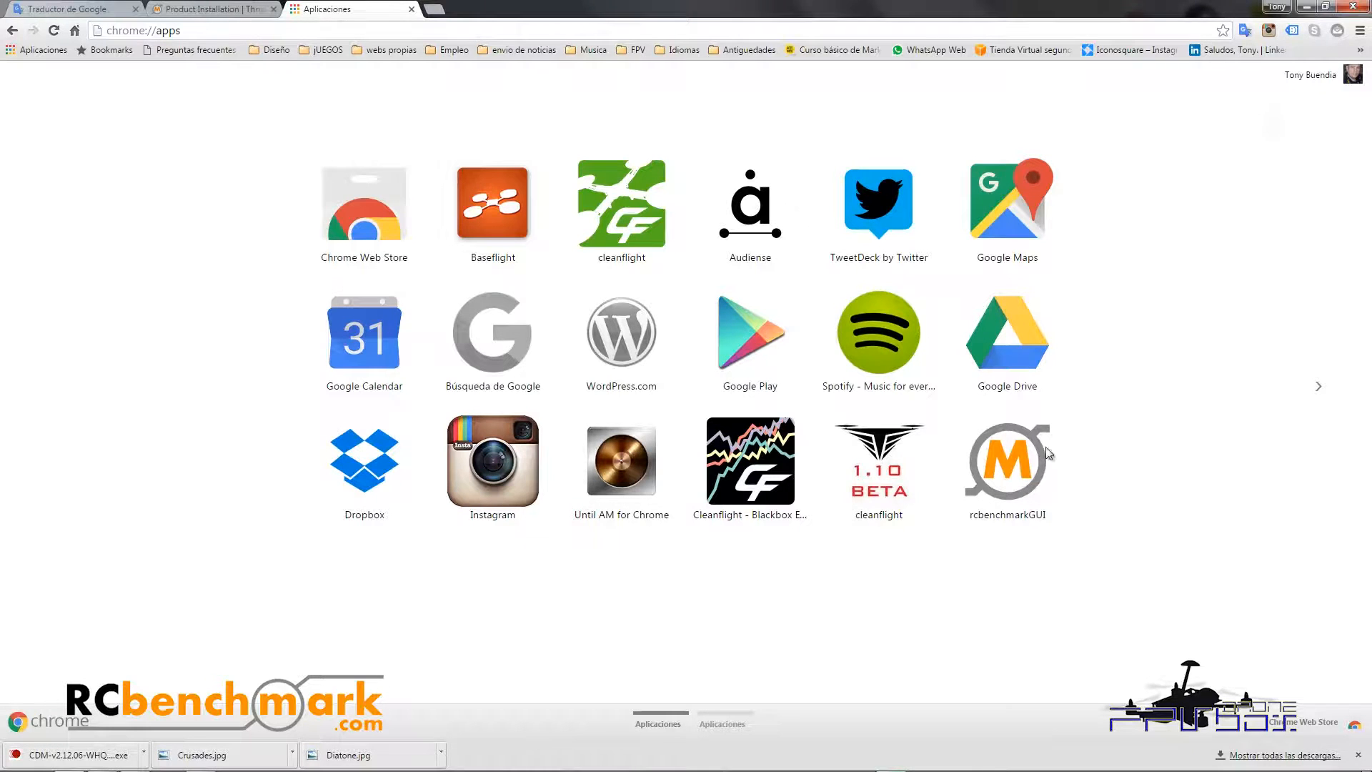
Step: Minimize the browser and show the Descargas folder in Windows Explorer as tiles
click(1307, 8)
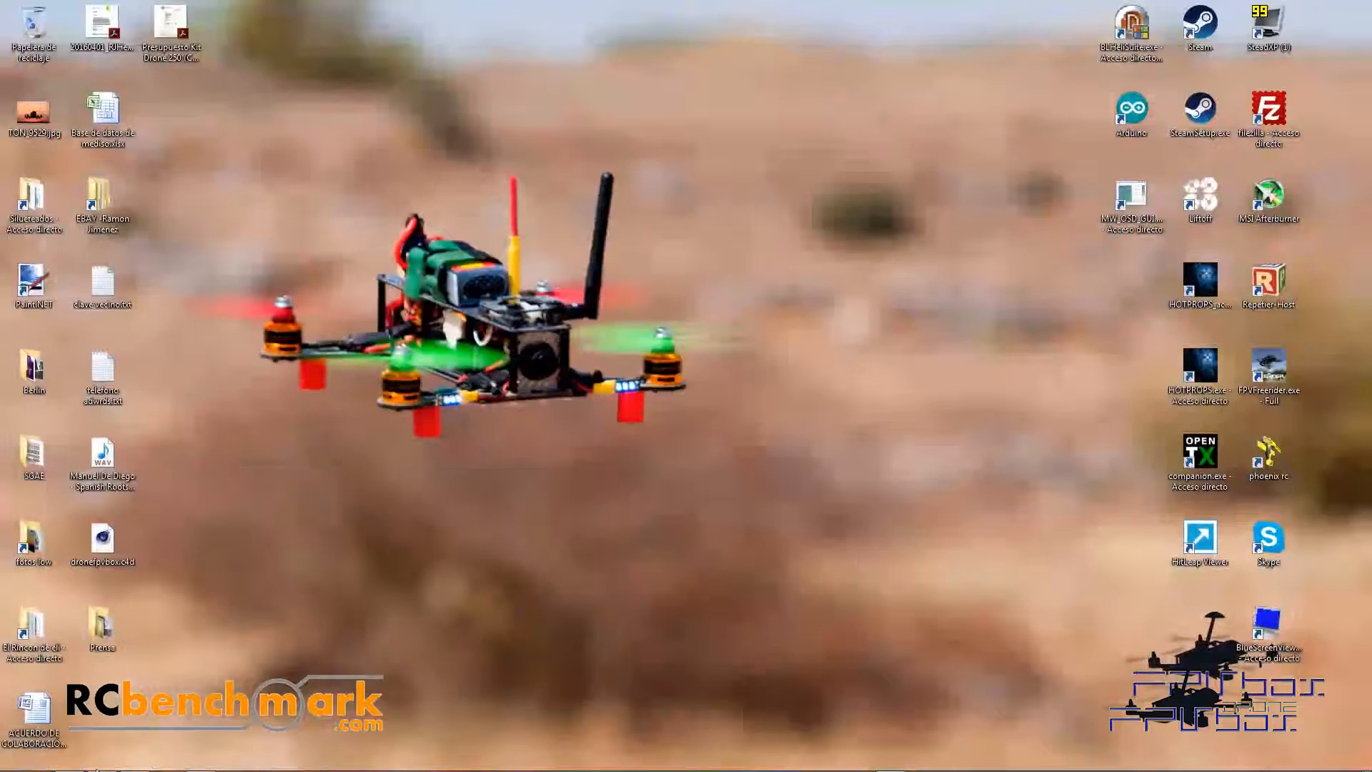
click(135, 762)
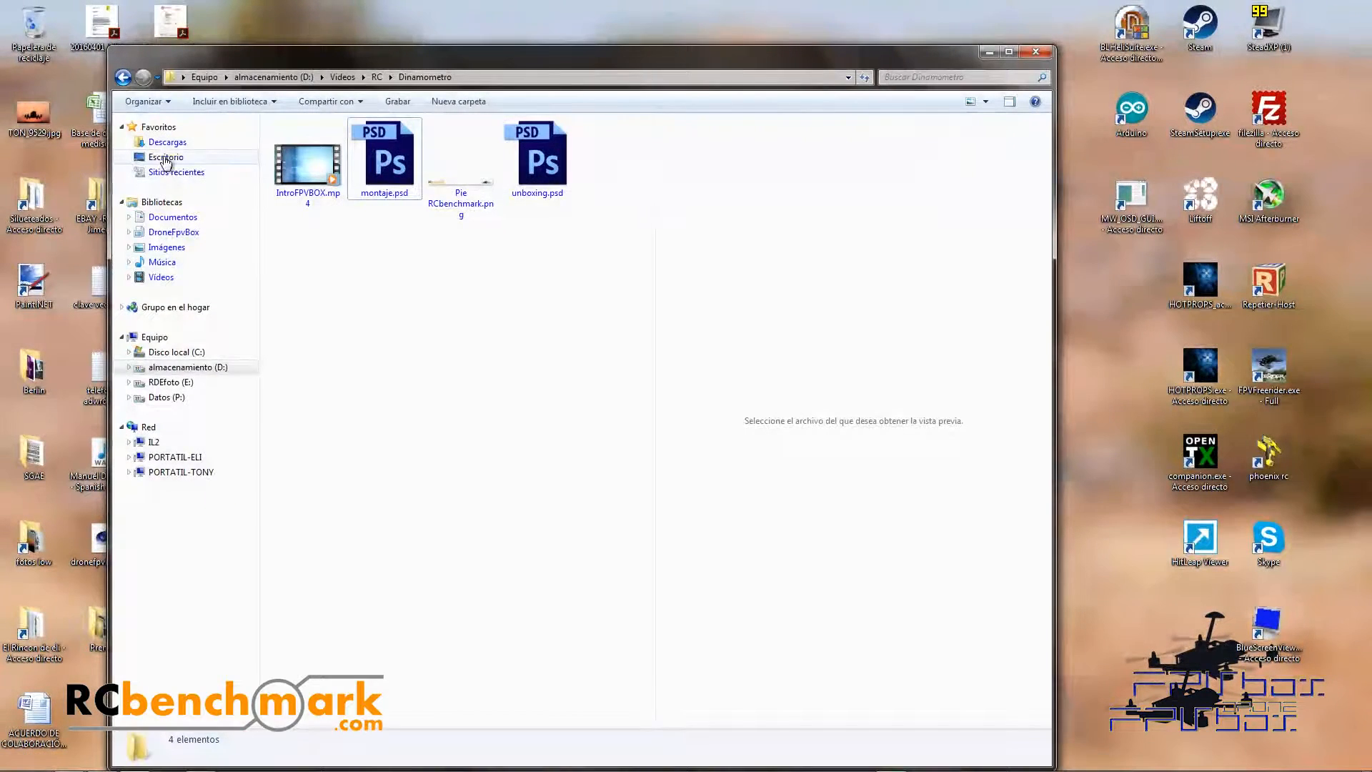
click(167, 142)
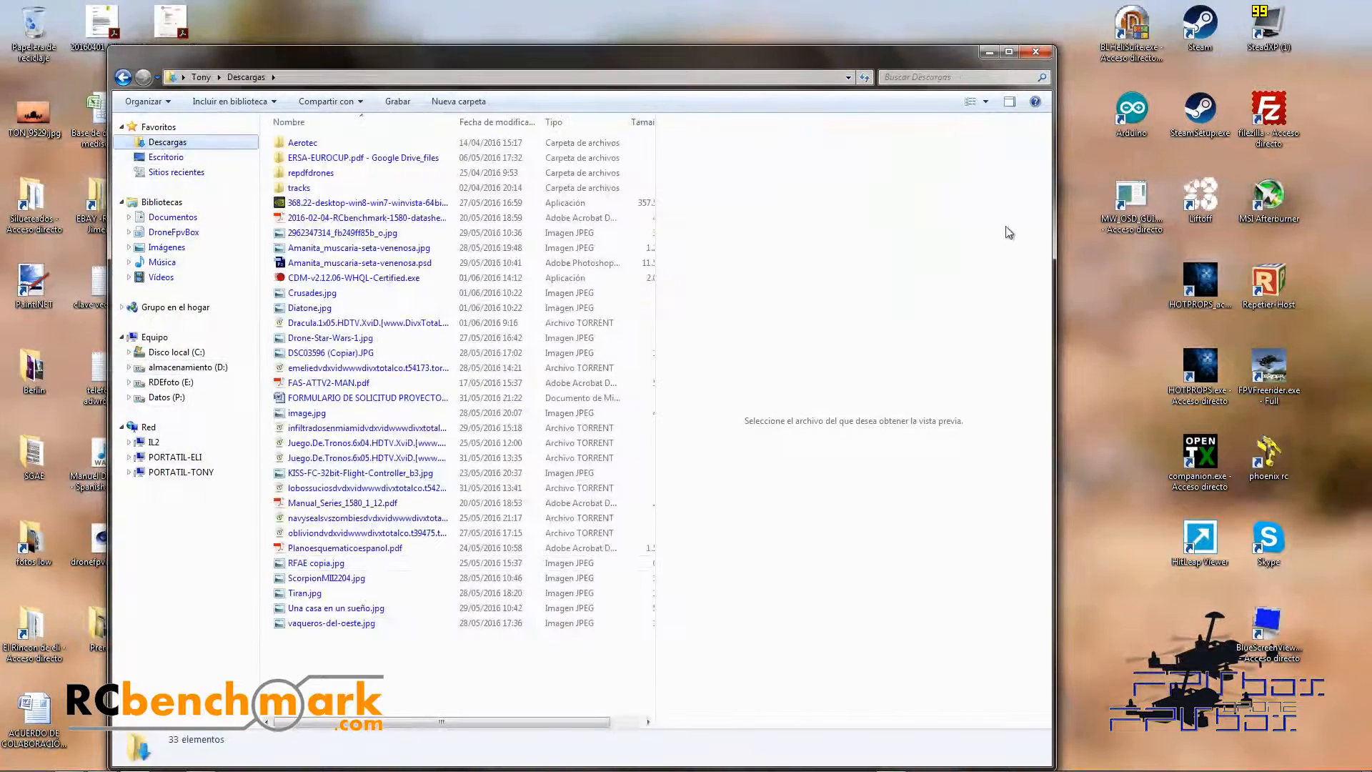
click(971, 101)
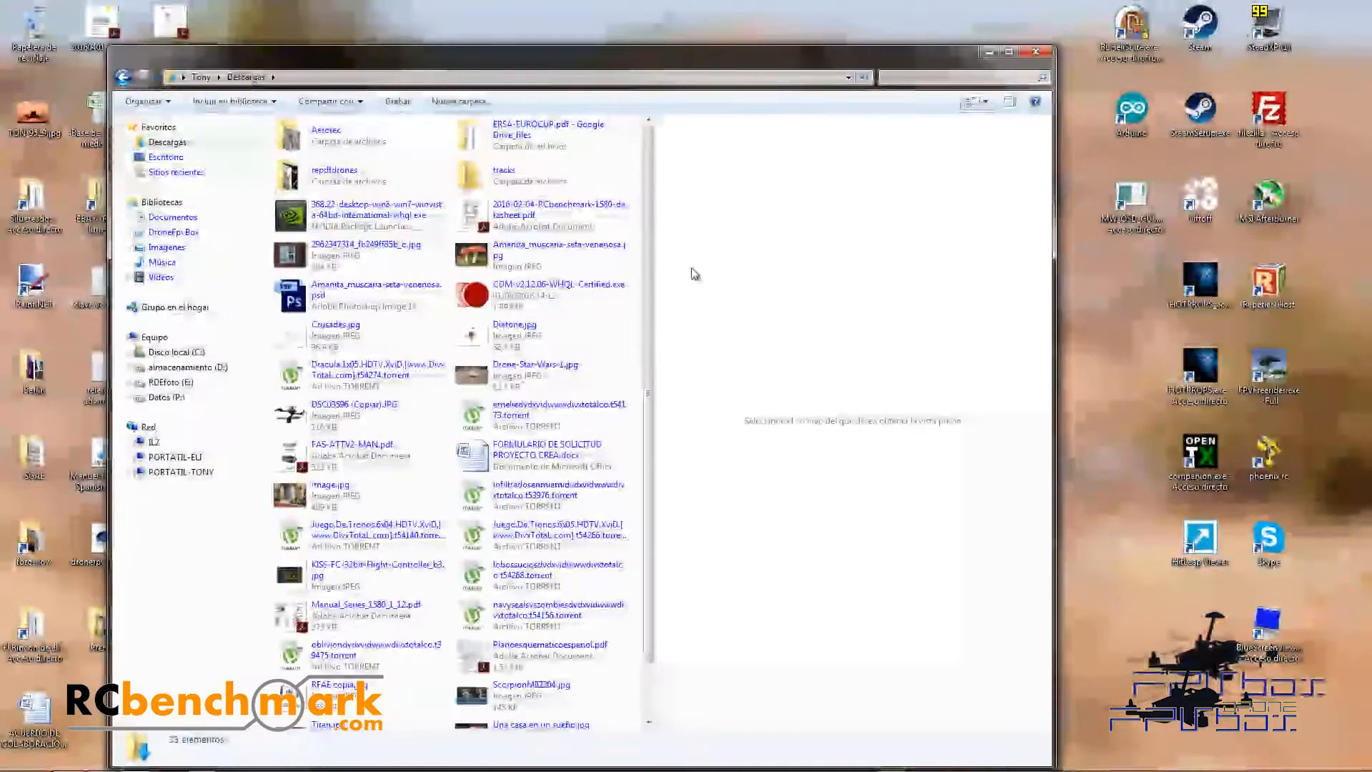
Step: Run CDM-v2.12.06-WHQL-Certified.exe and extract the FTDI CDM driver package to launch its installer
double_click(529, 295)
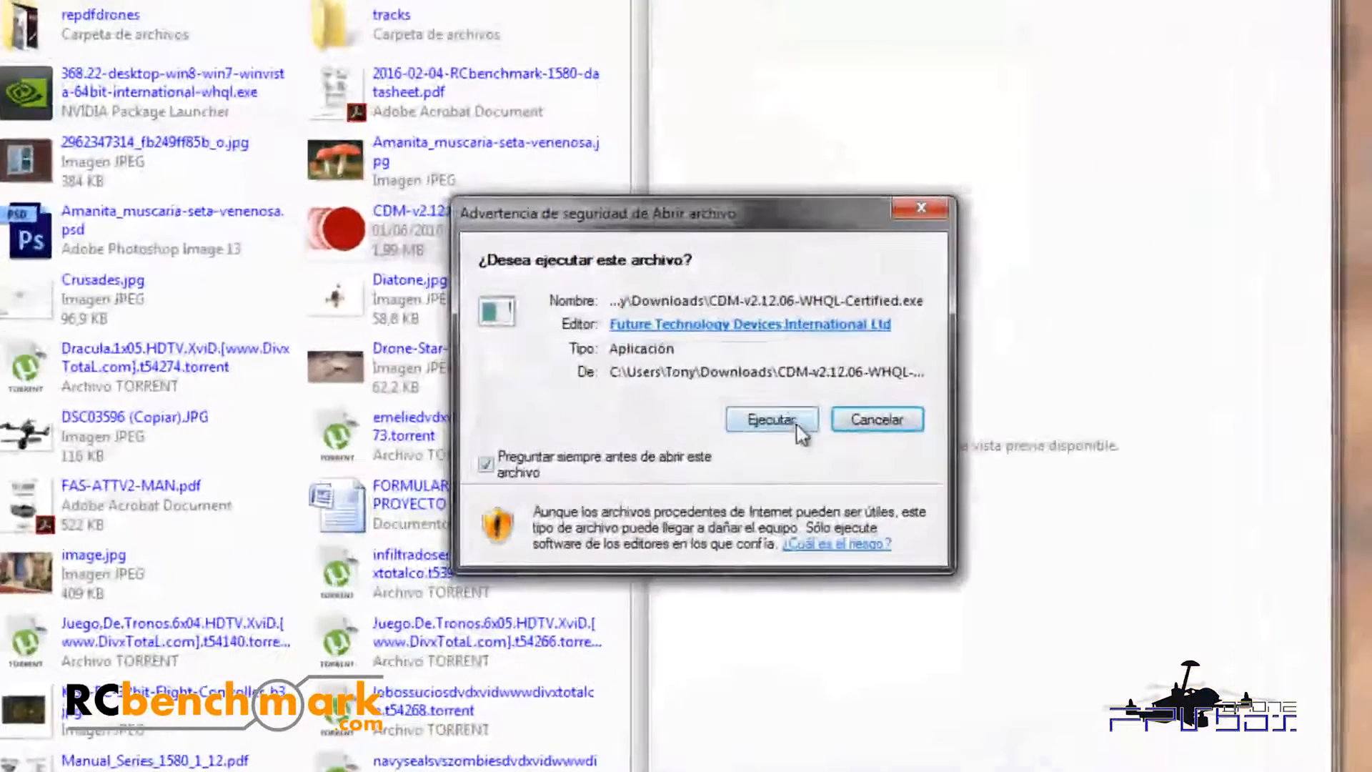
click(797, 425)
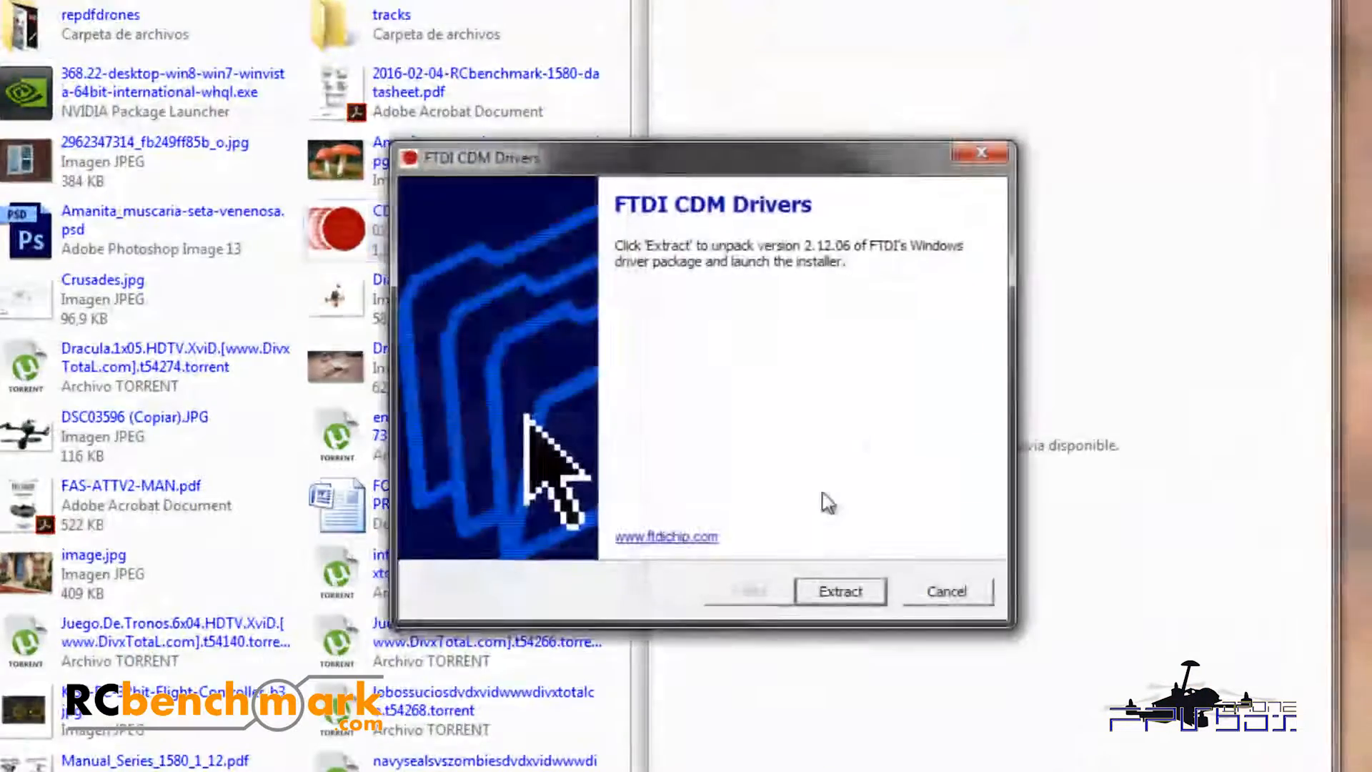
click(850, 593)
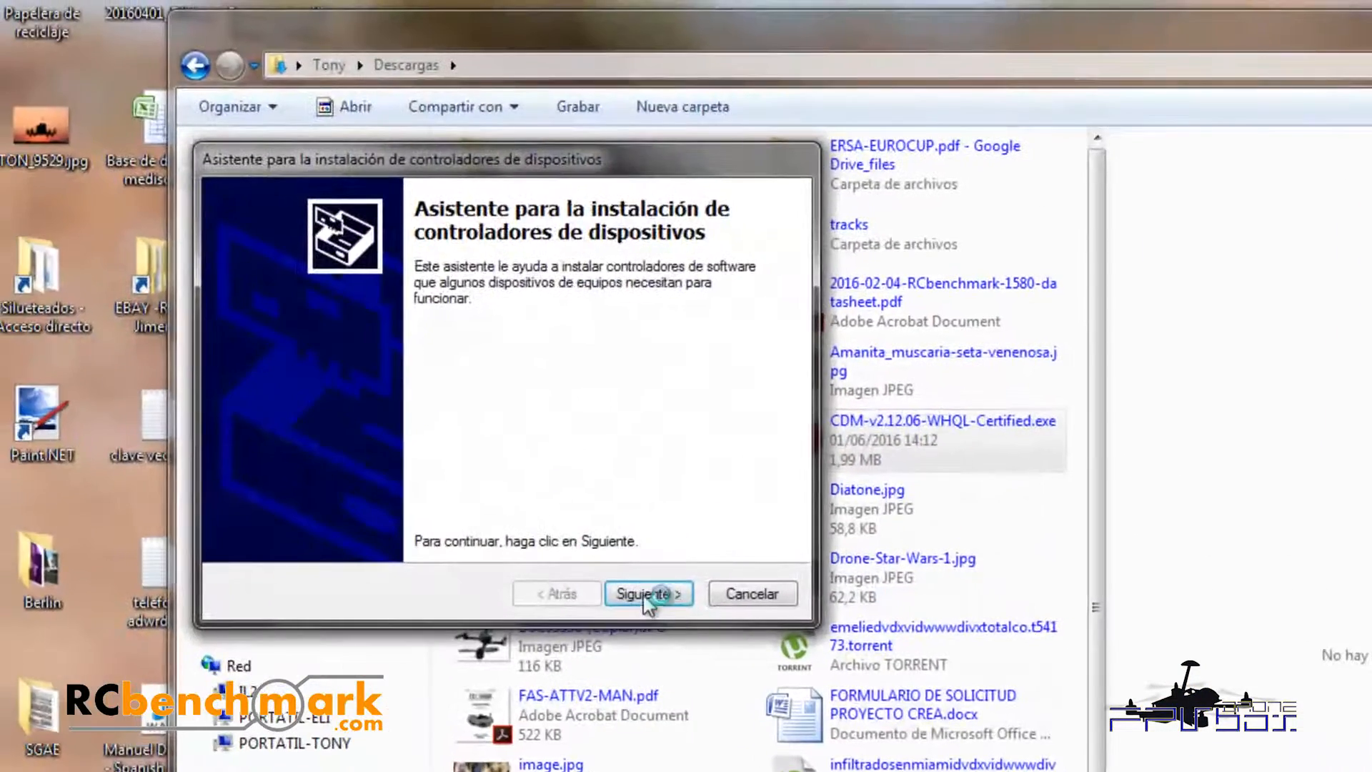
Step: Accept the licence agreement, install the FTDI drivers, and close the wizard and the driver installation window
click(647, 594)
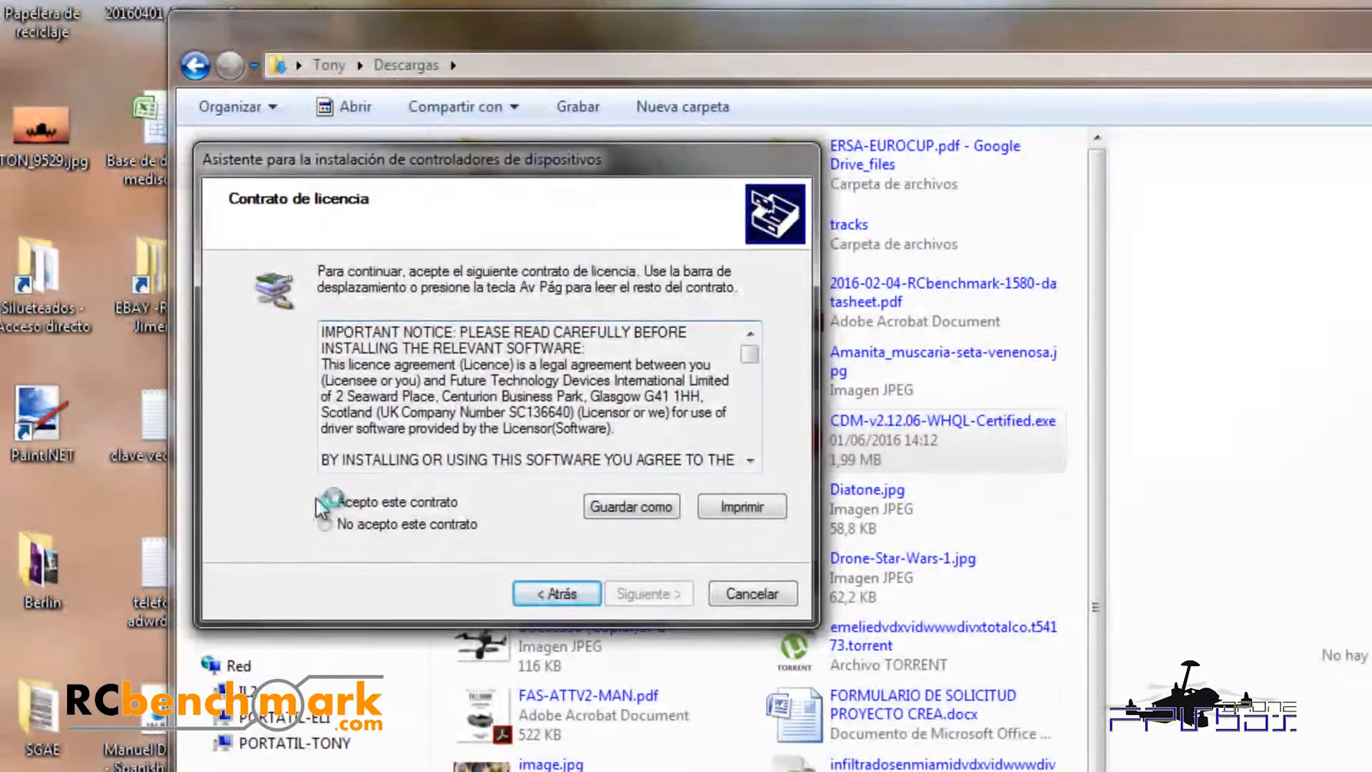
click(326, 502)
click(647, 594)
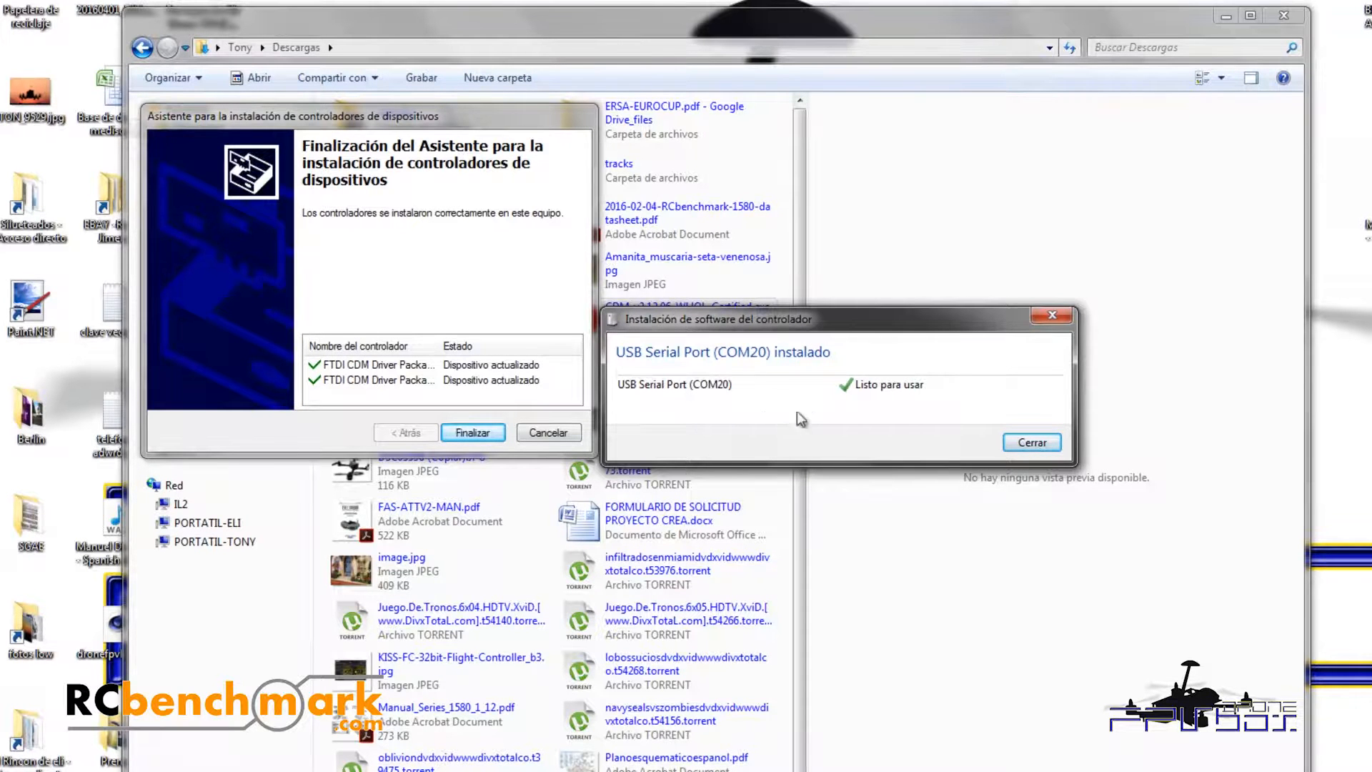
click(473, 433)
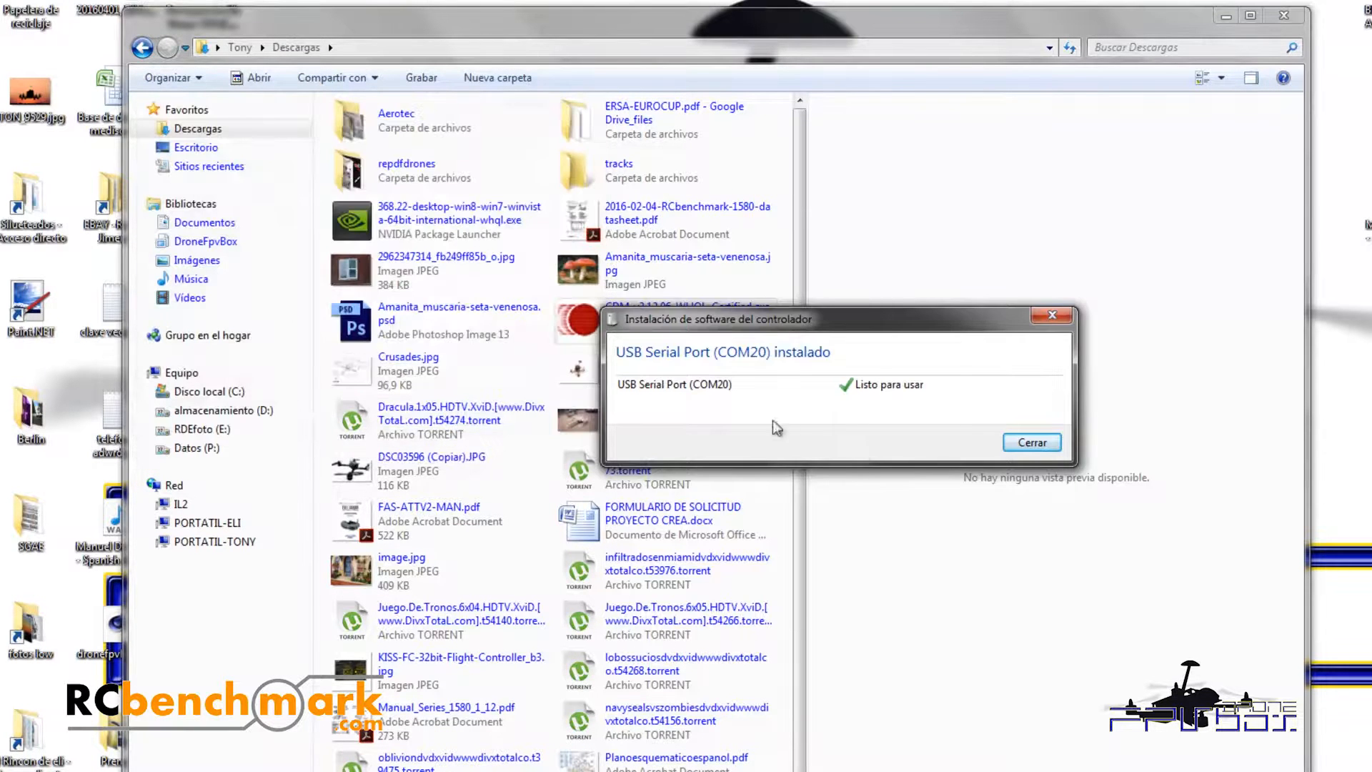
click(1032, 442)
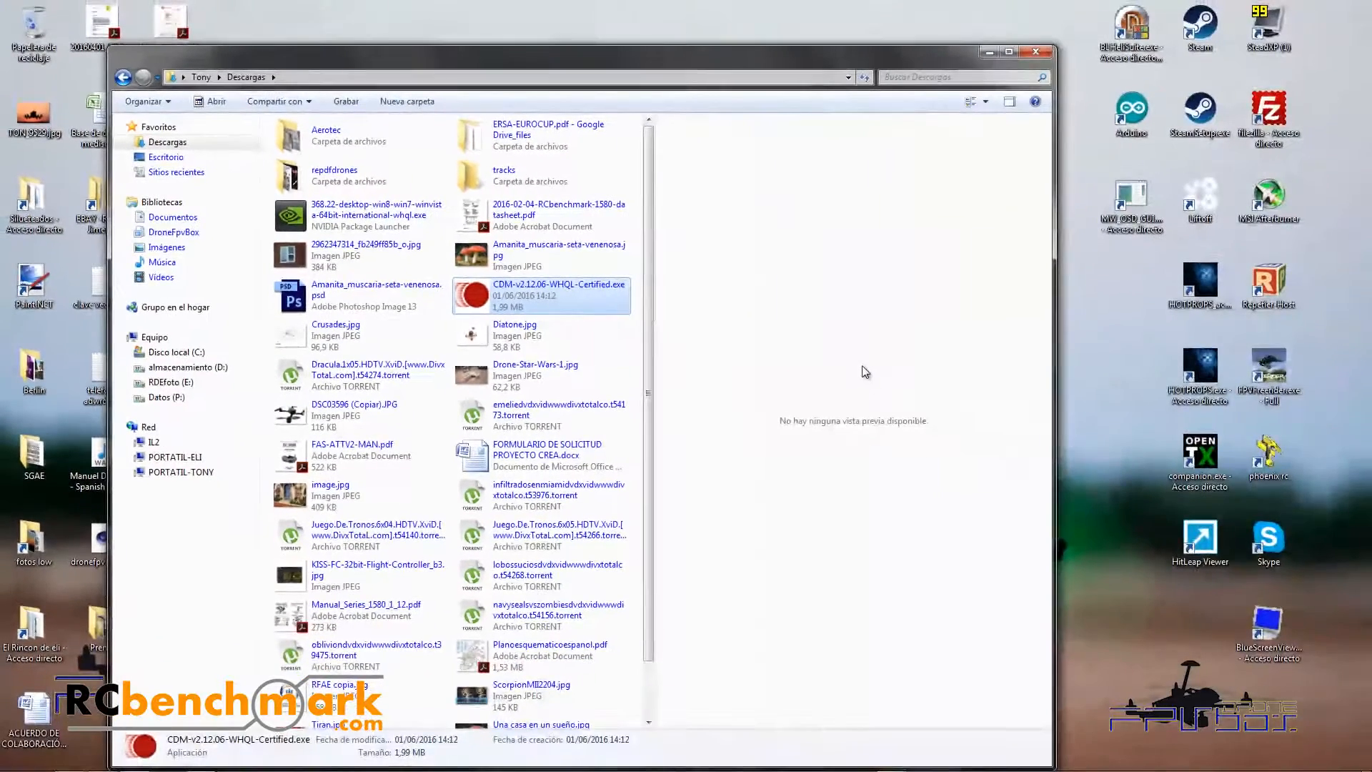
Step: Minimize the Explorer window and check the available serial ports in the RCbenchmark app
click(987, 53)
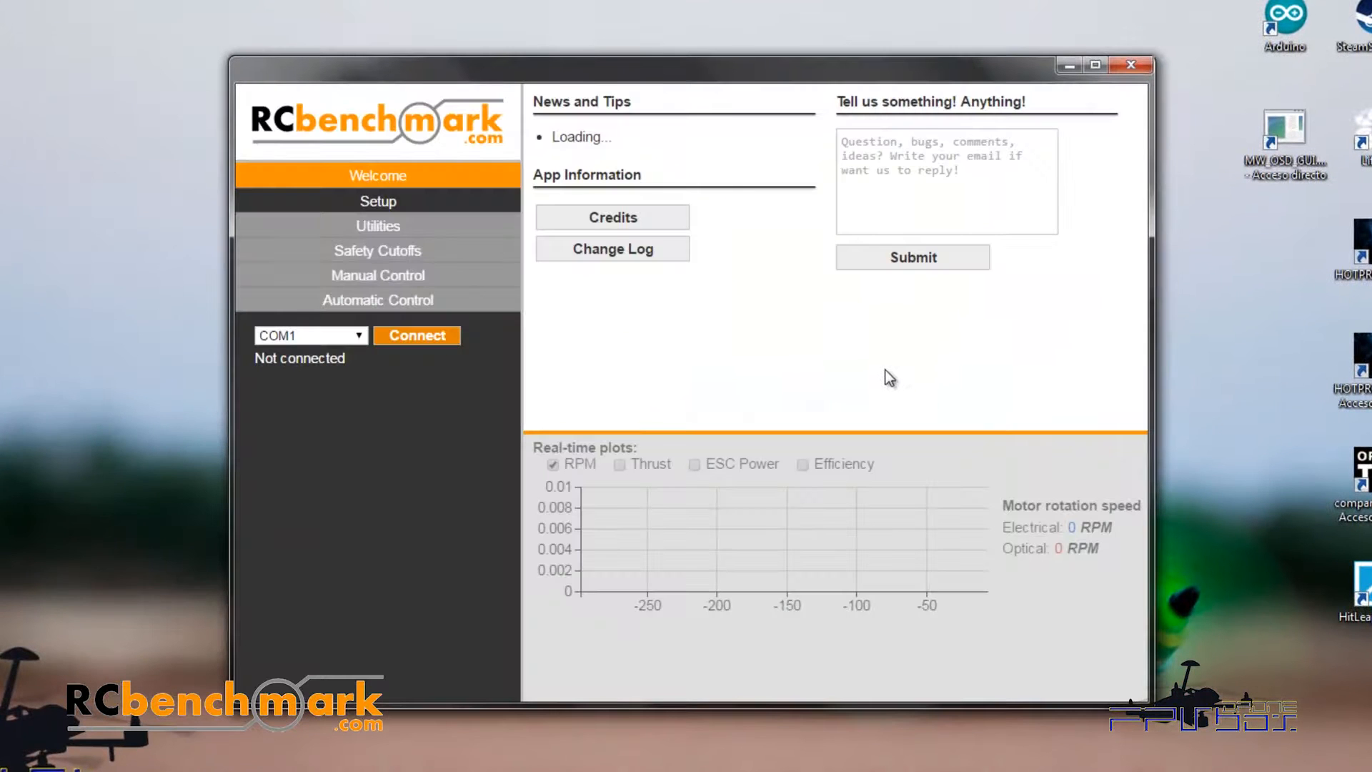
click(358, 334)
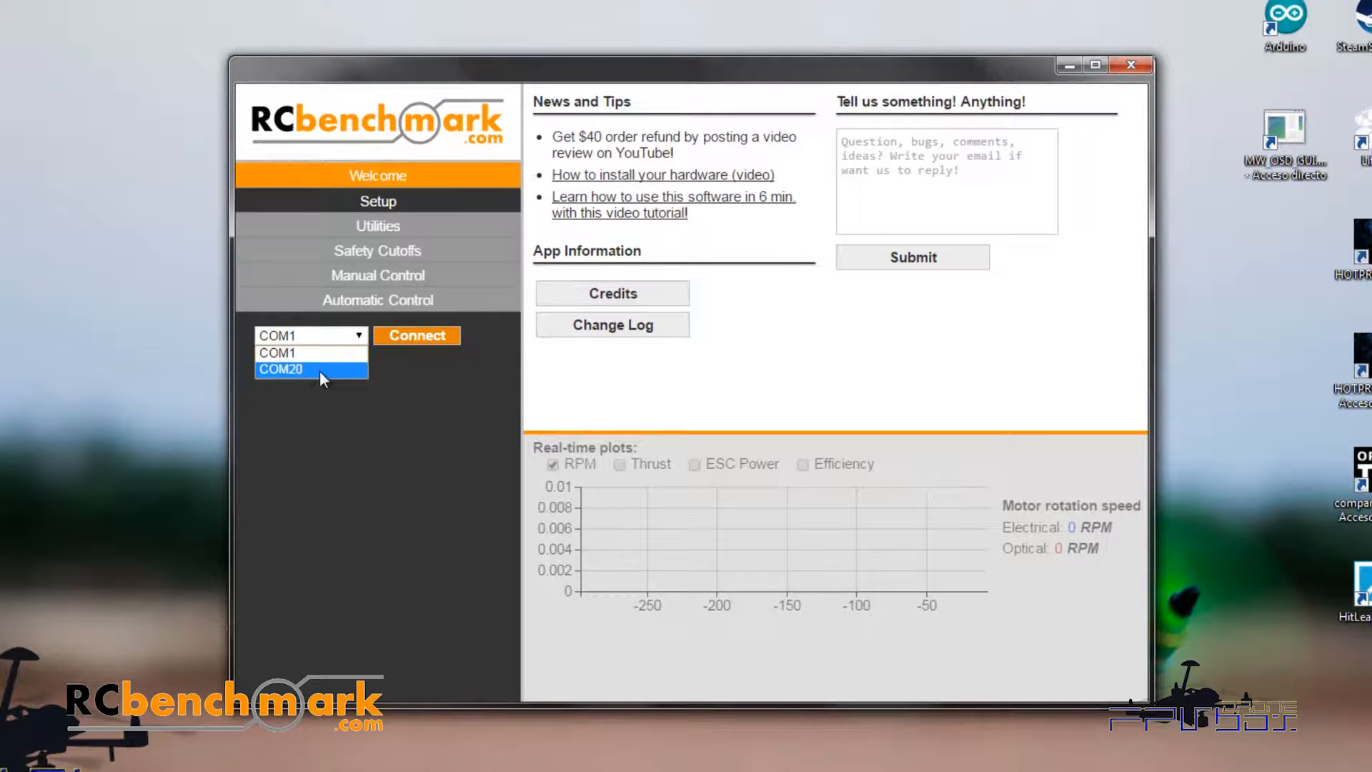
click(361, 338)
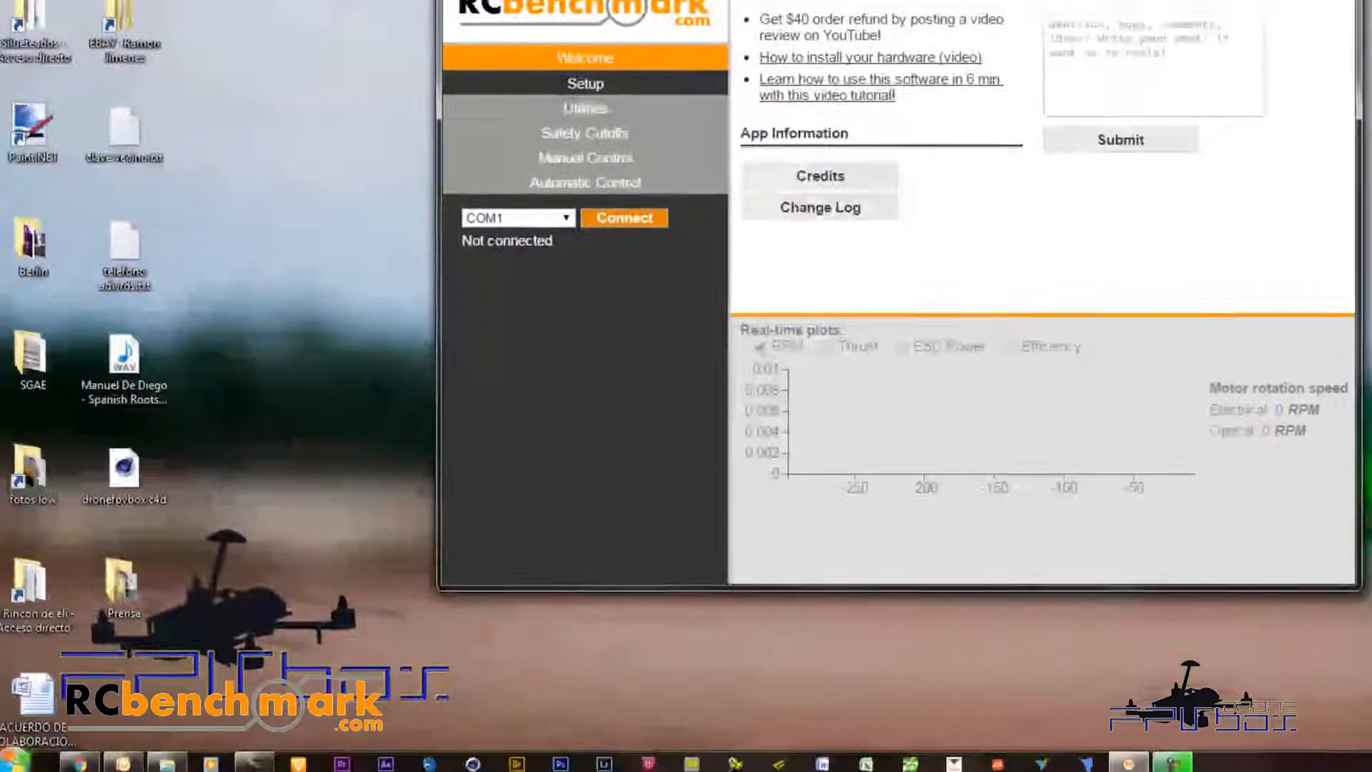
Step: Look up the USB serial port's COM number in the Windows Device Manager and close Computer Management
click(14, 759)
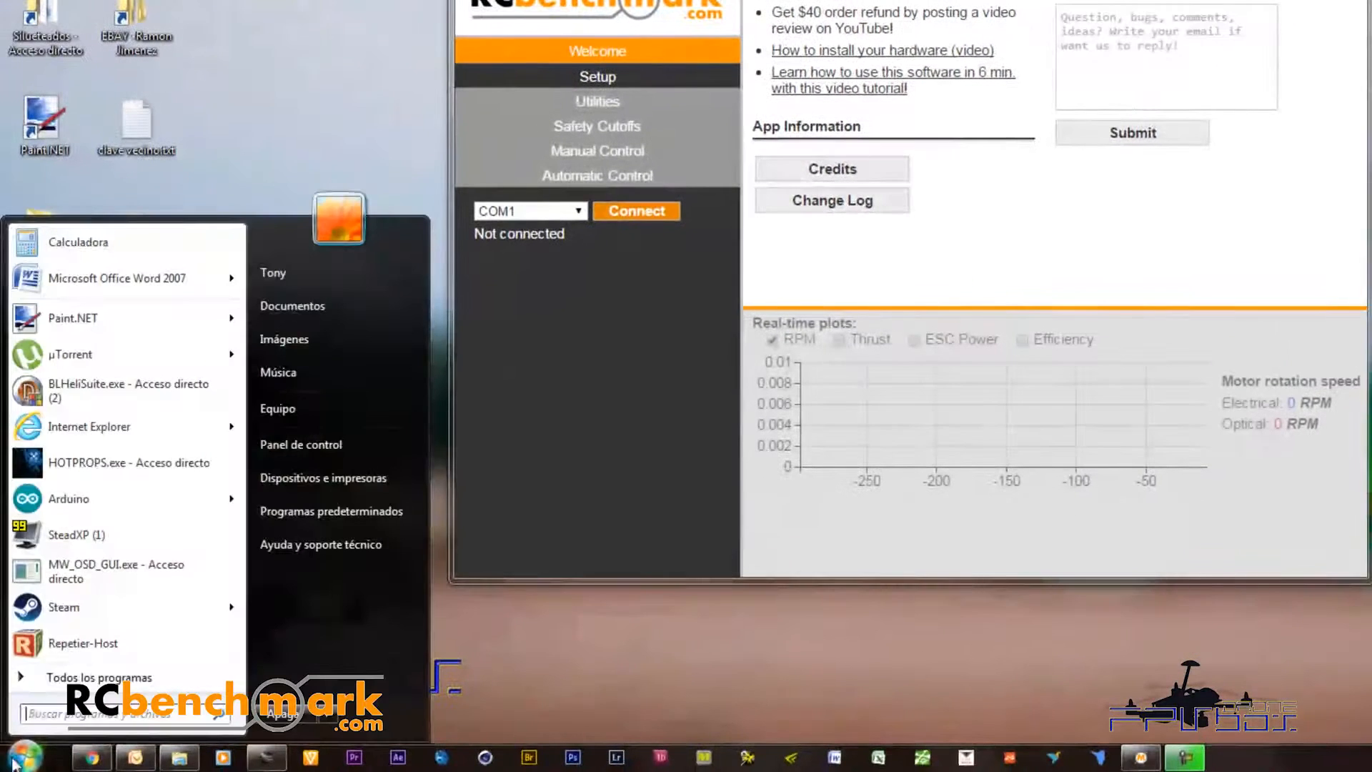
right_click(303, 413)
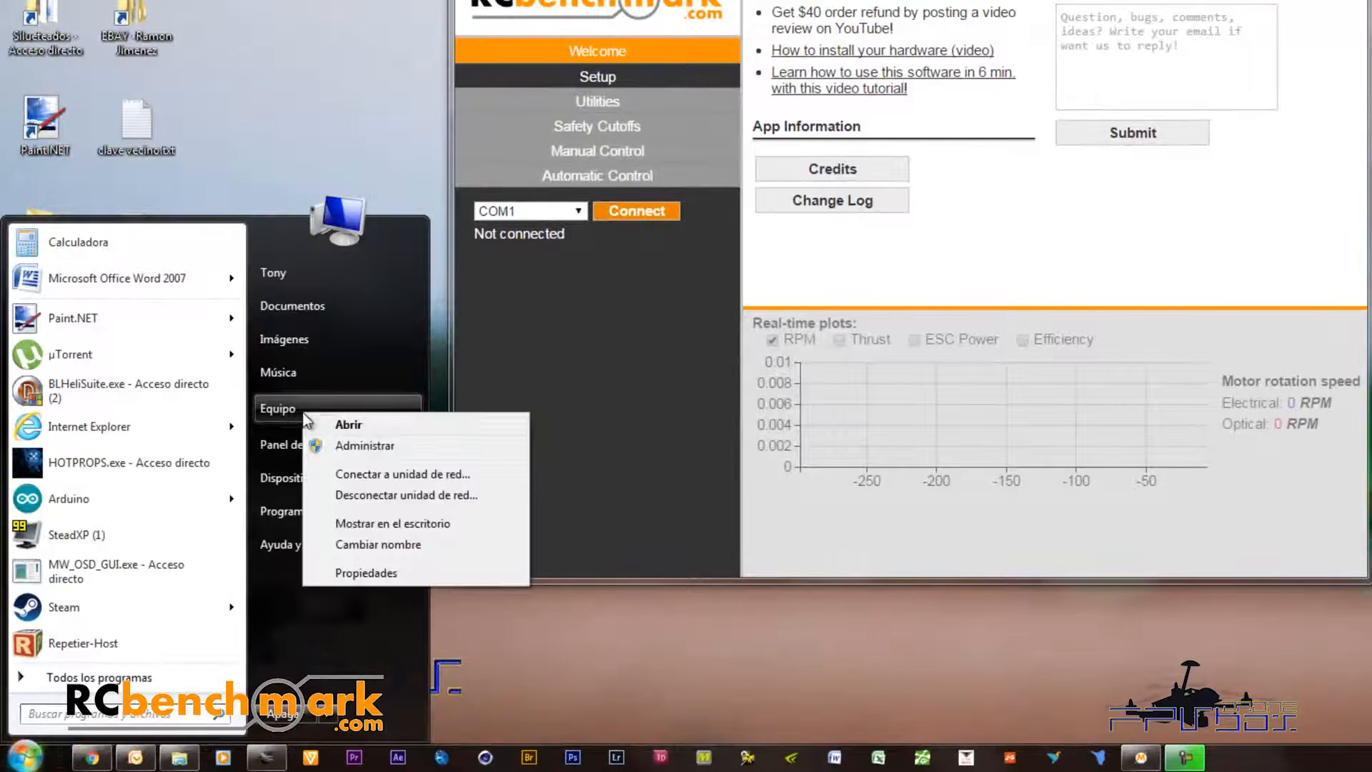
click(375, 445)
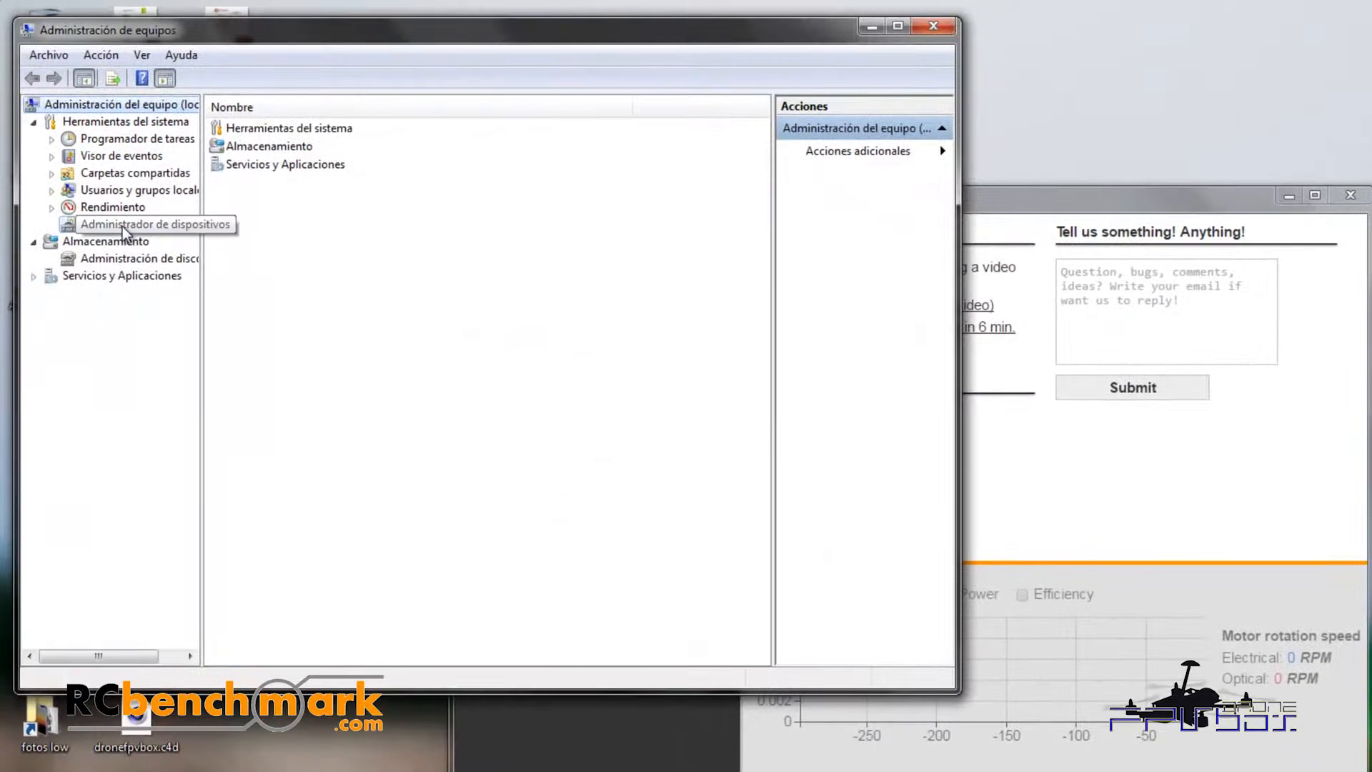
click(121, 225)
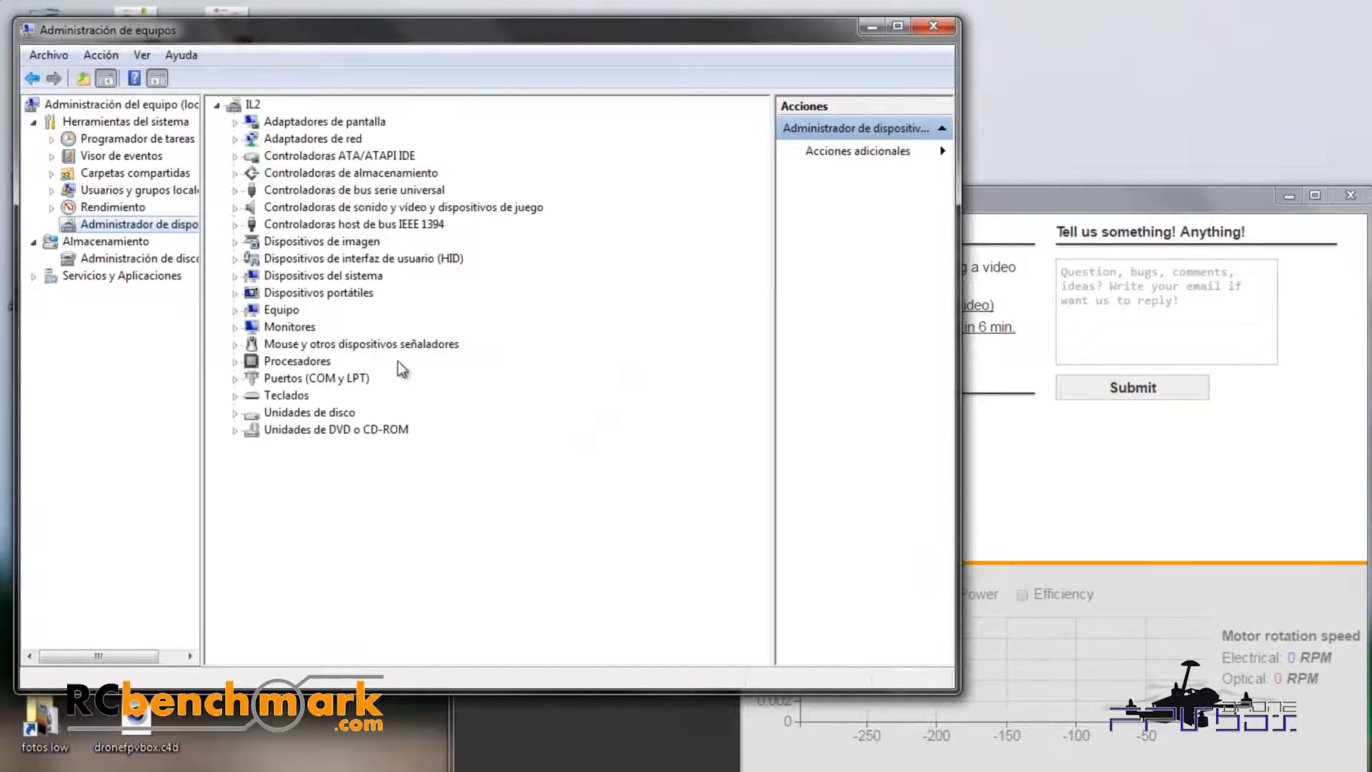
click(234, 378)
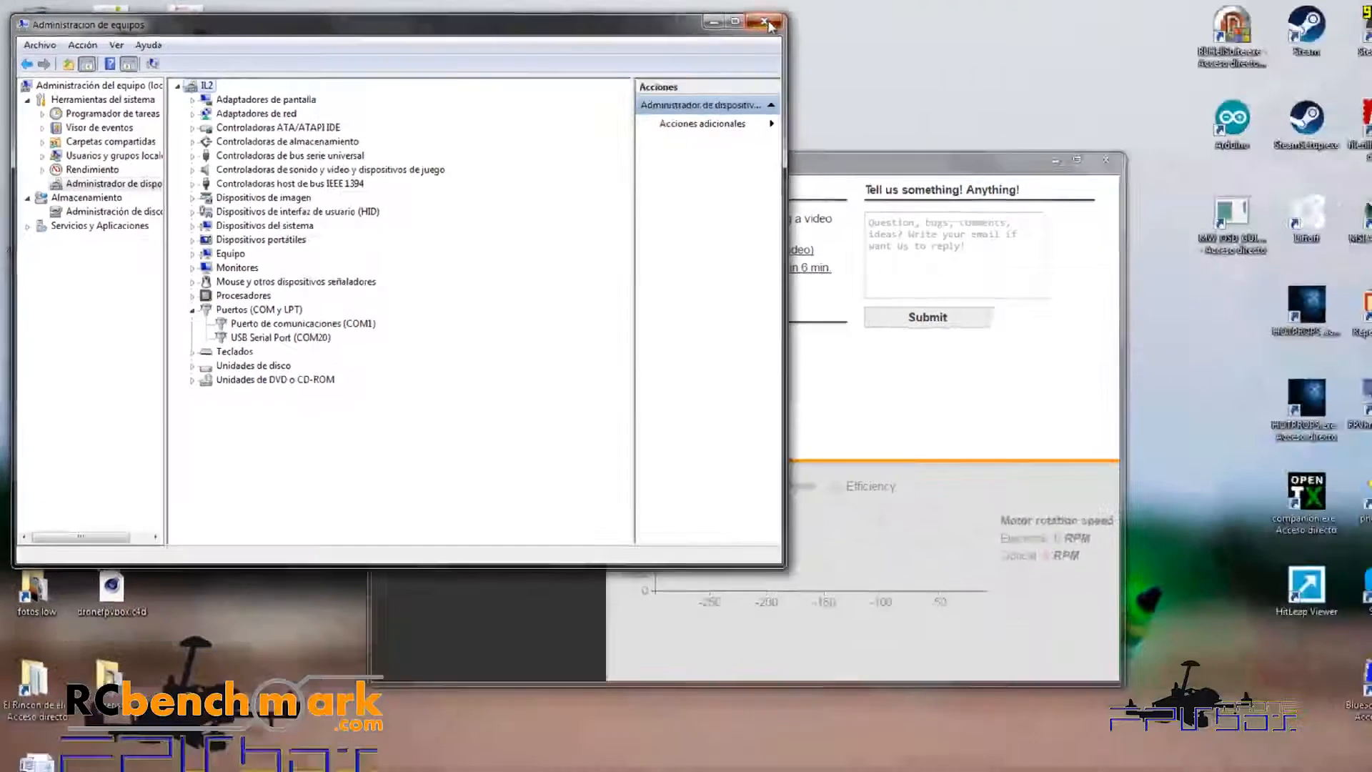
click(935, 28)
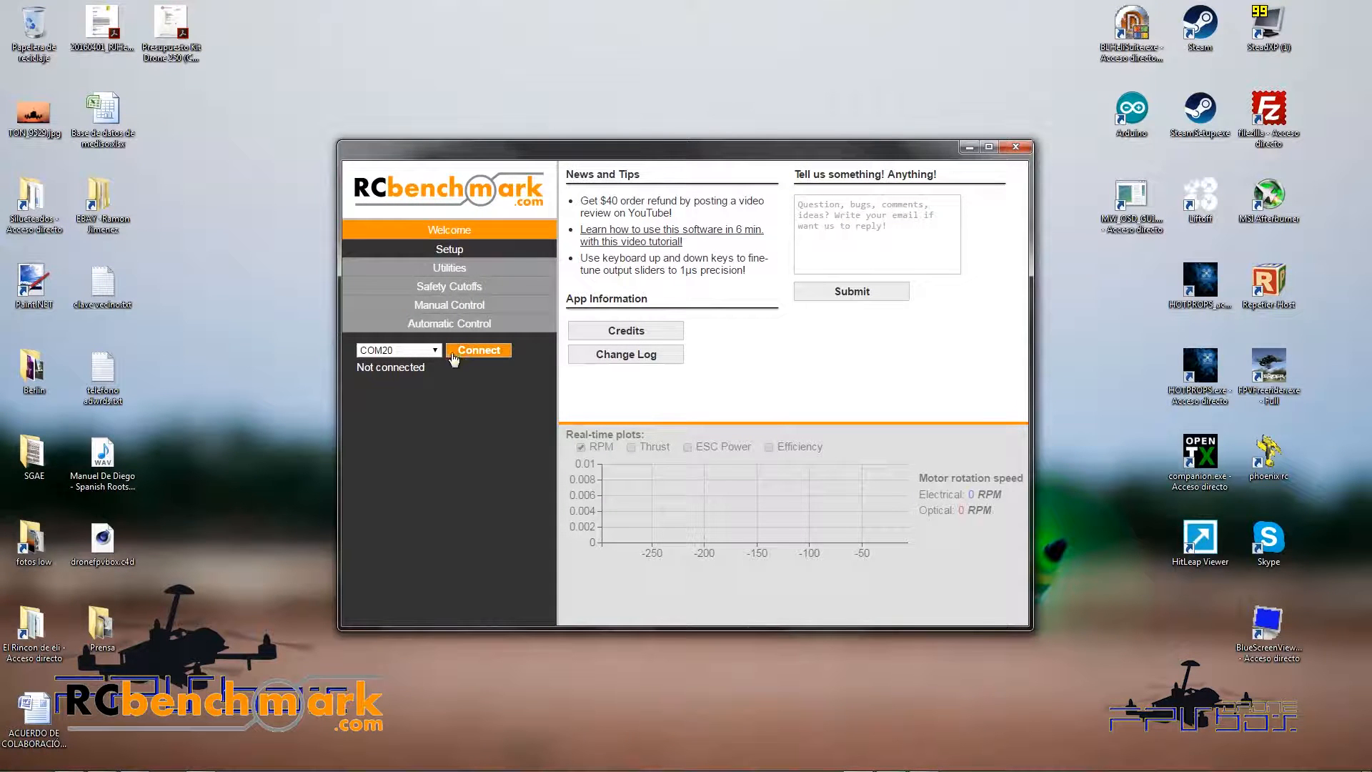
Step: Connect to the dynamometer on COM20 and maximize the RCbenchmark window
click(436, 351)
click(436, 352)
click(474, 353)
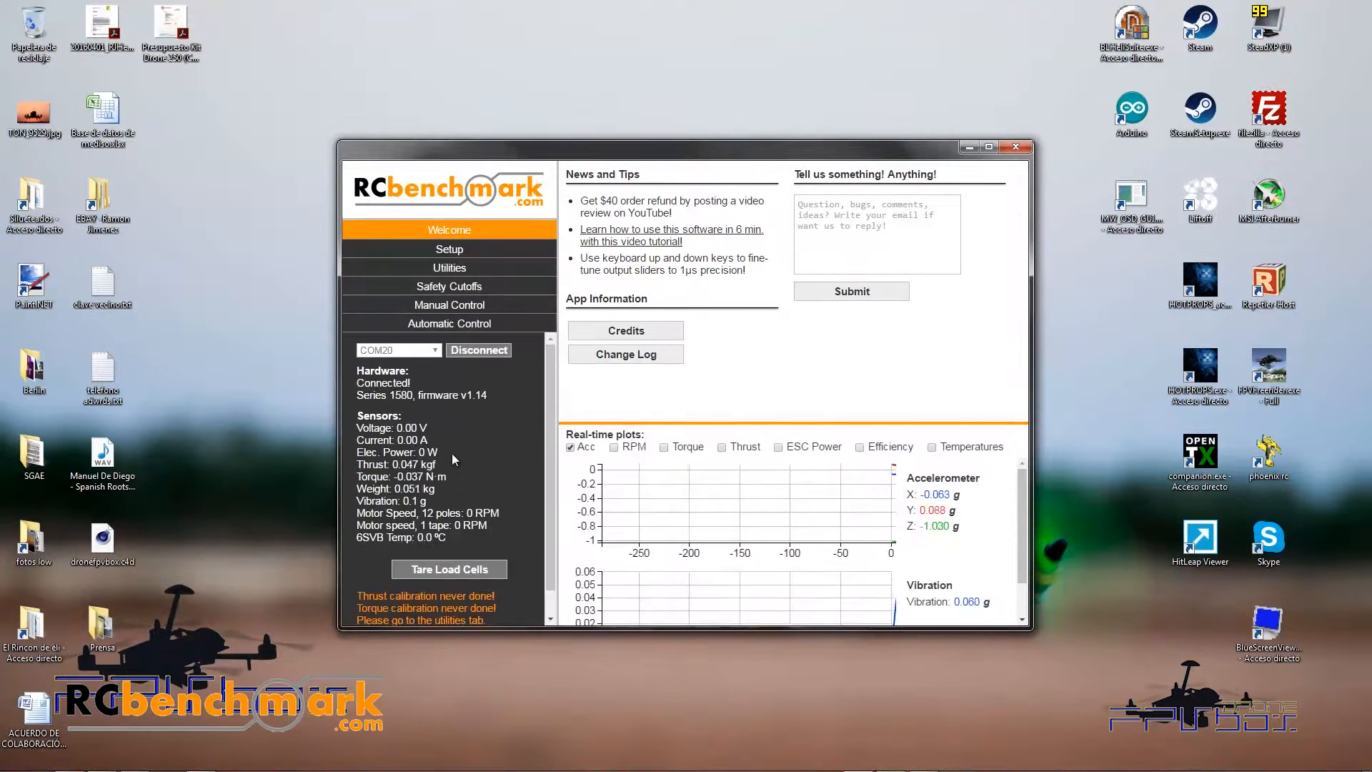
drag(787, 149, 750, 1)
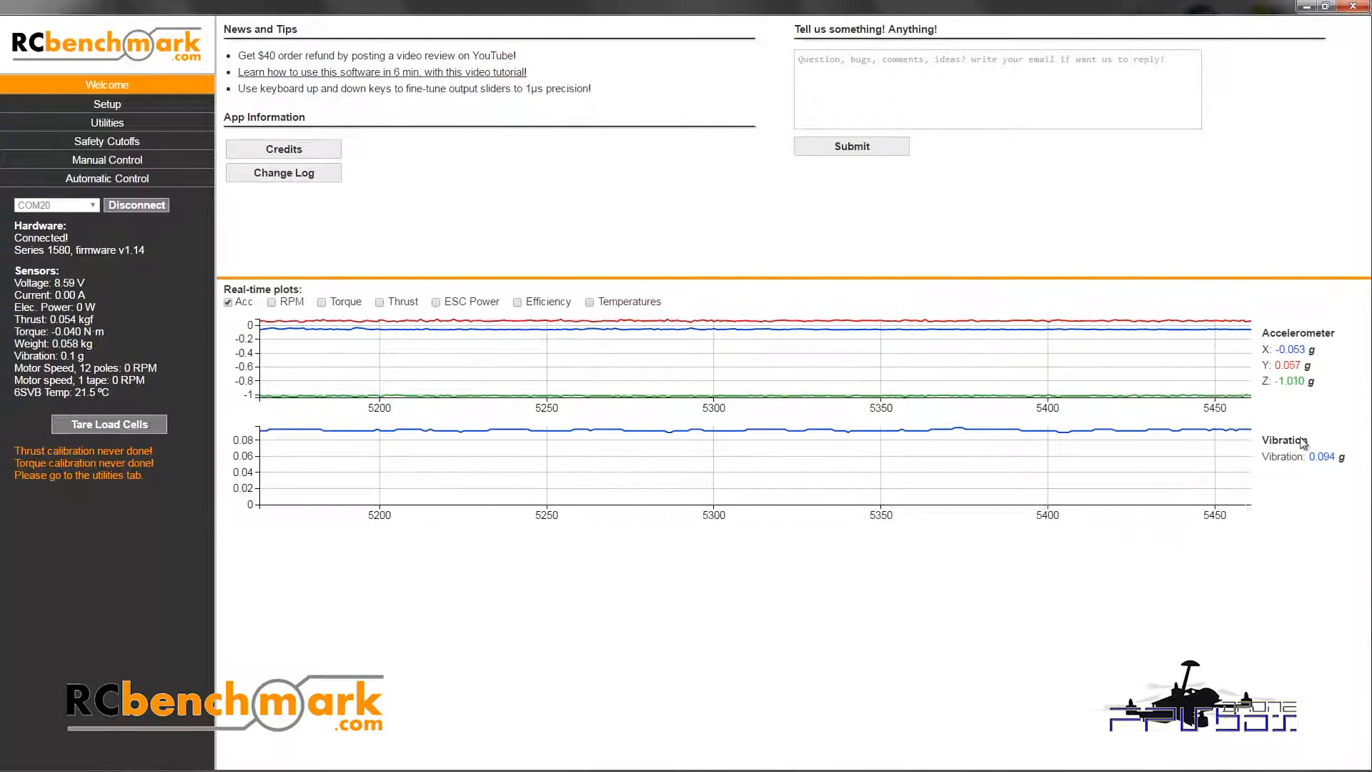
Step: Hide the Acc plot and view the RPM, Torque, Thrust, ESC Power and Efficiency real-time plots one at a time
click(230, 303)
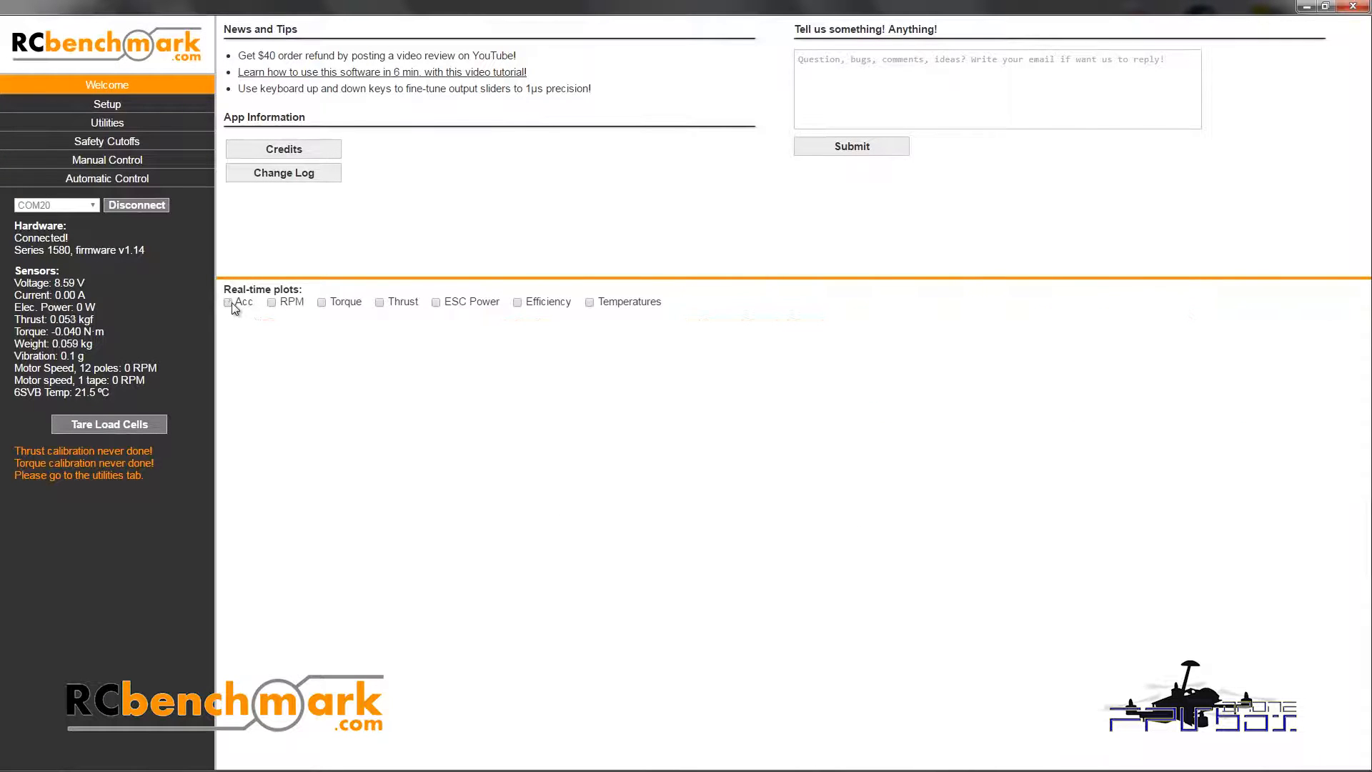
click(272, 302)
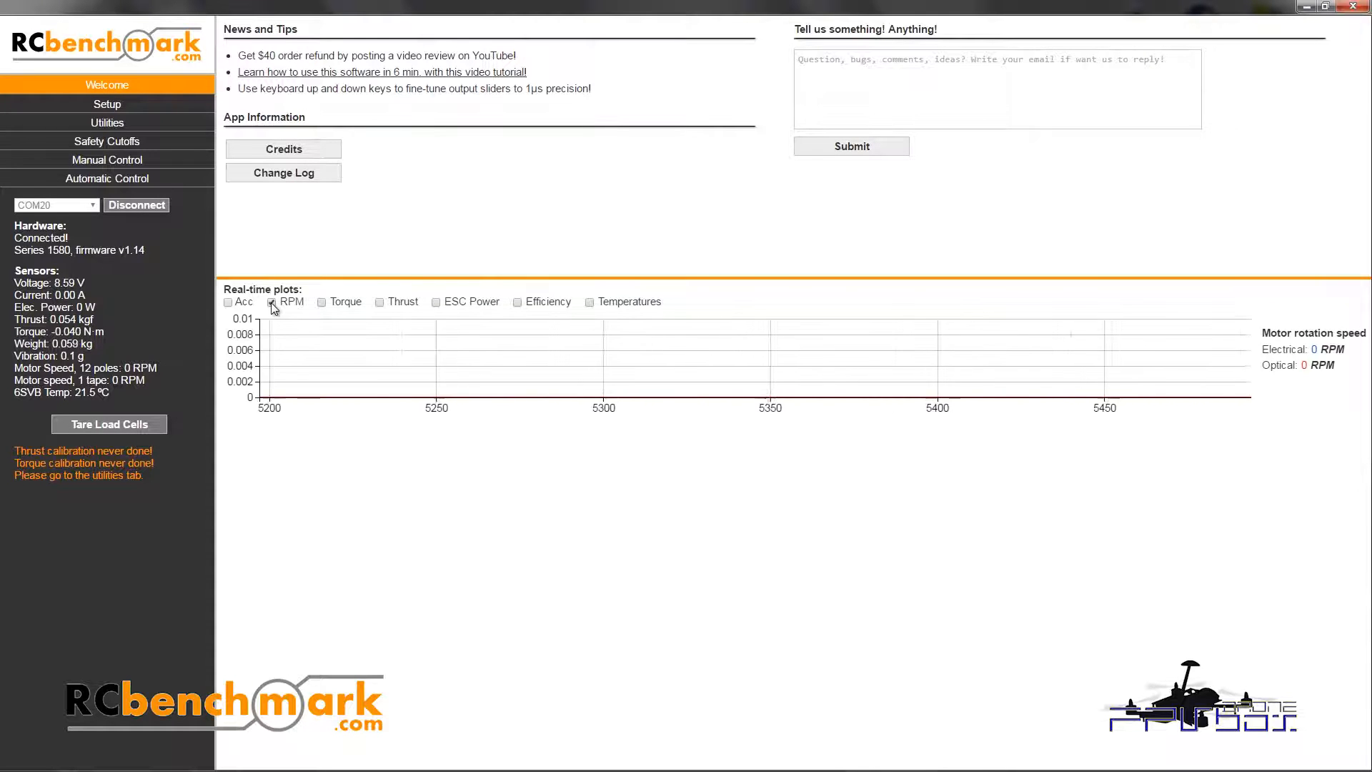
click(307, 303)
click(322, 302)
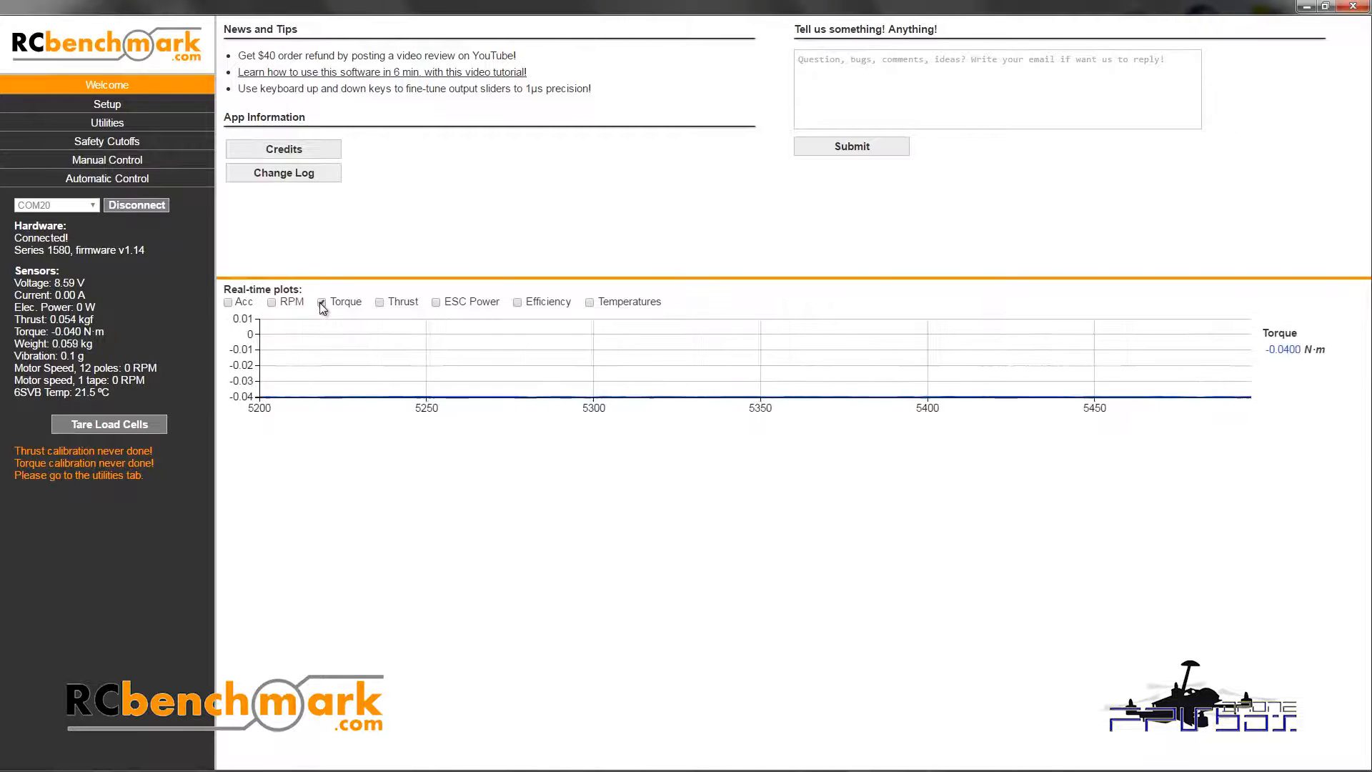
click(358, 303)
click(380, 303)
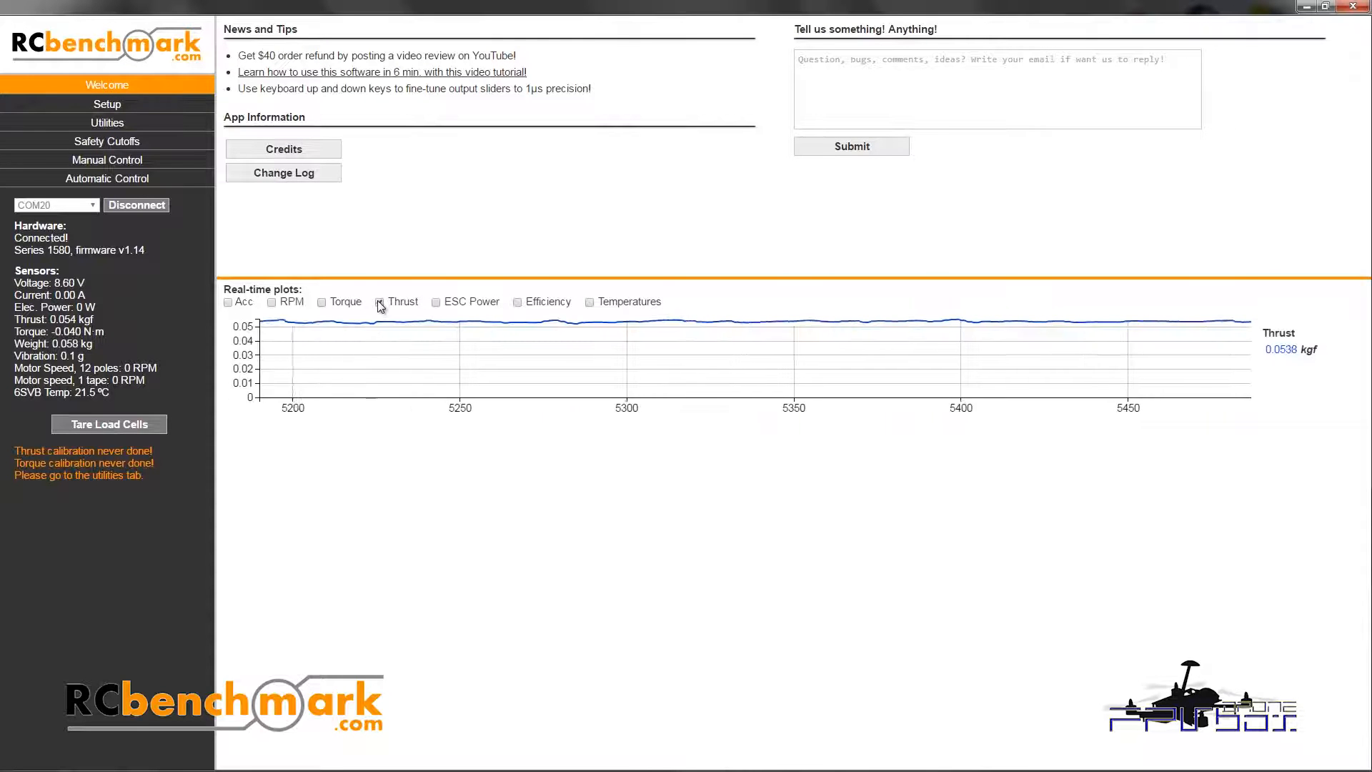
click(379, 302)
click(436, 303)
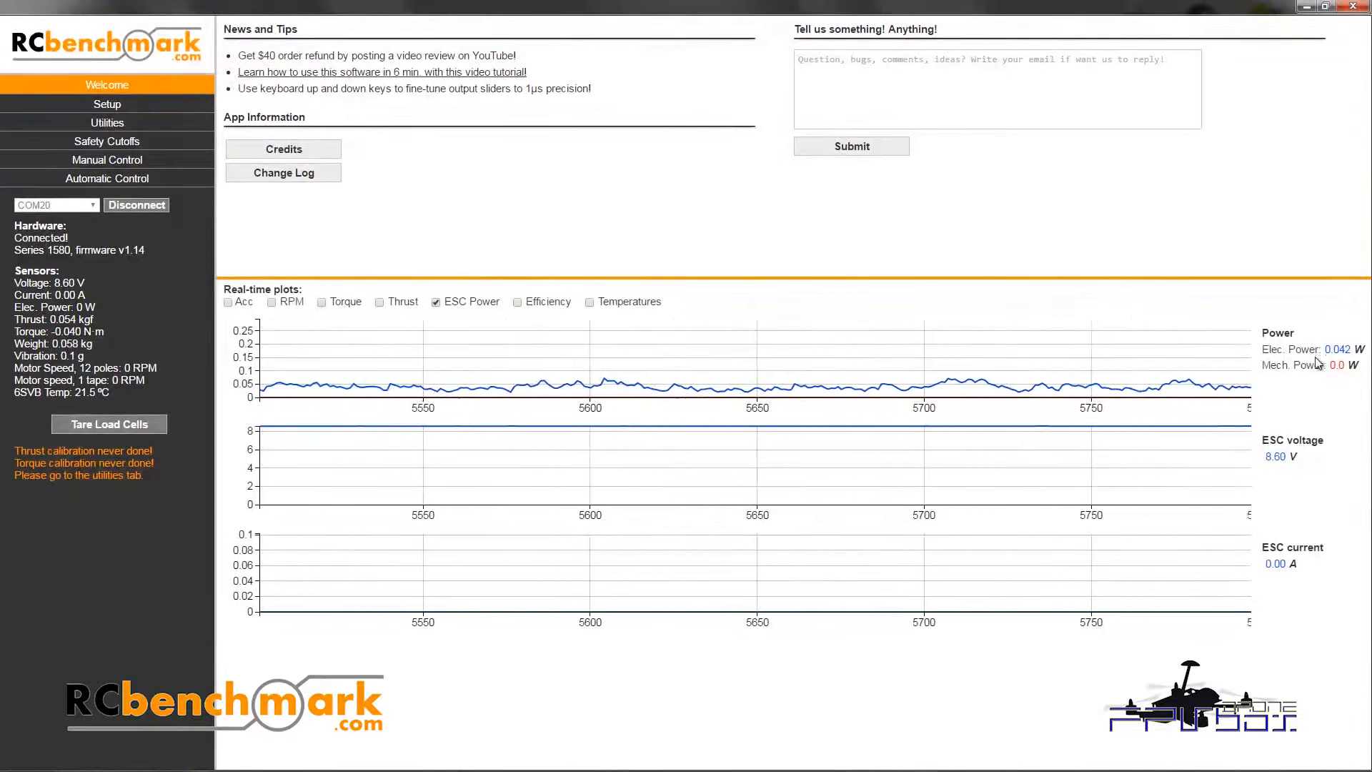
click(436, 302)
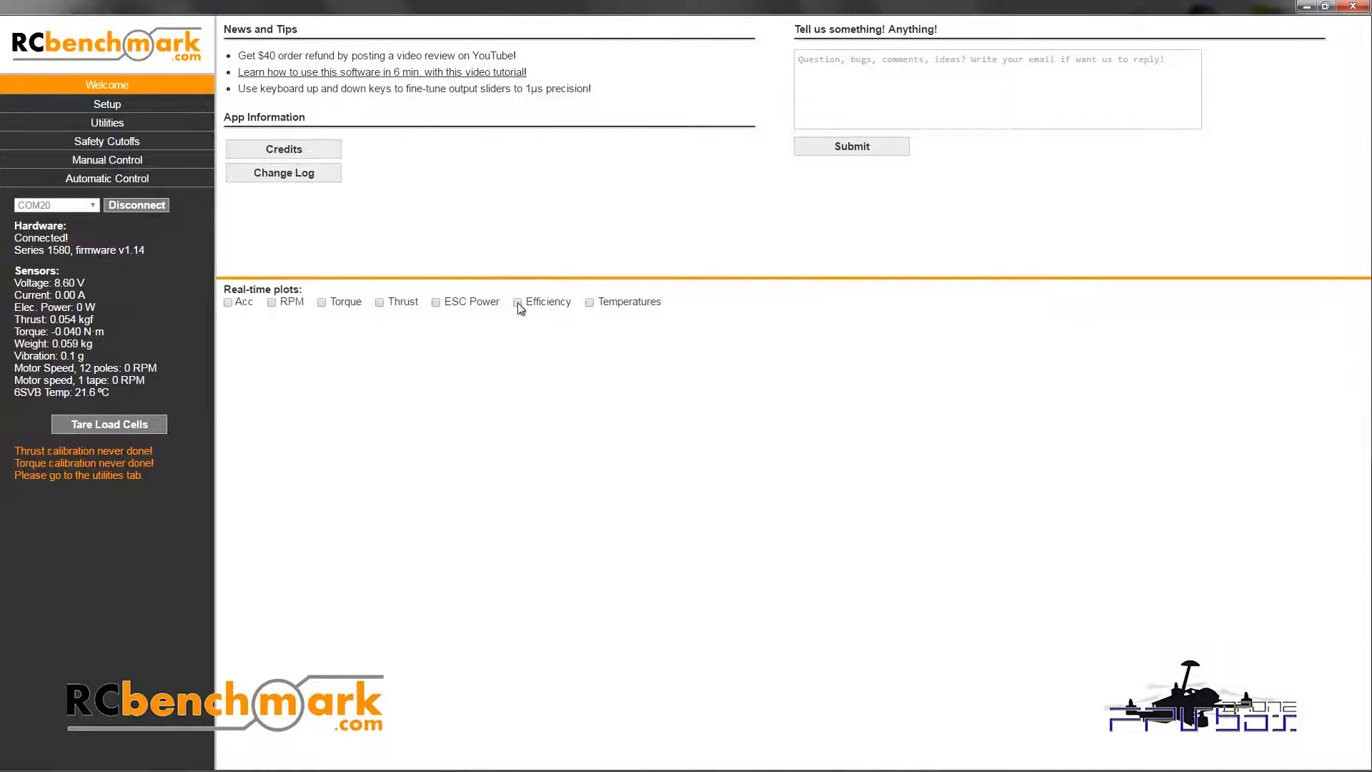
click(517, 302)
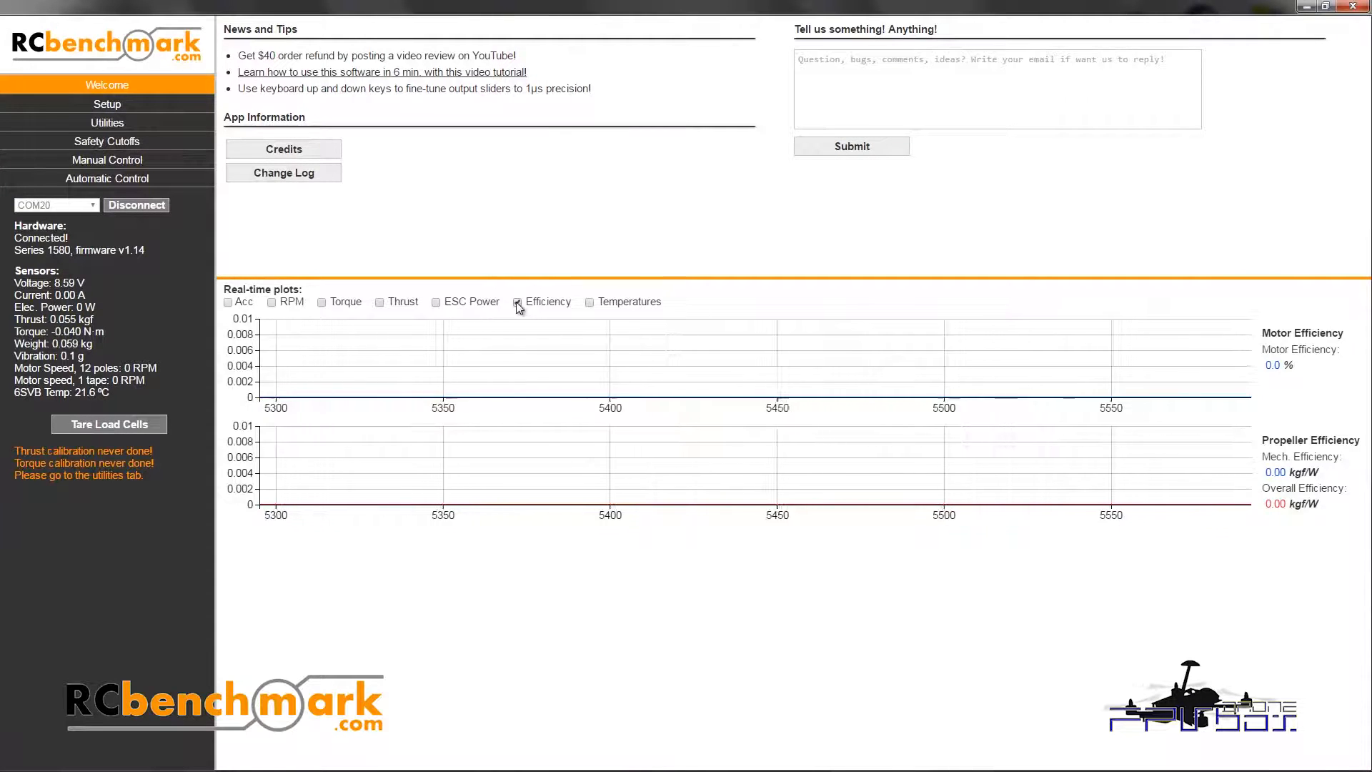
click(518, 302)
Step: Display the Temperatures, RPM and Thrust real-time plots together
click(590, 302)
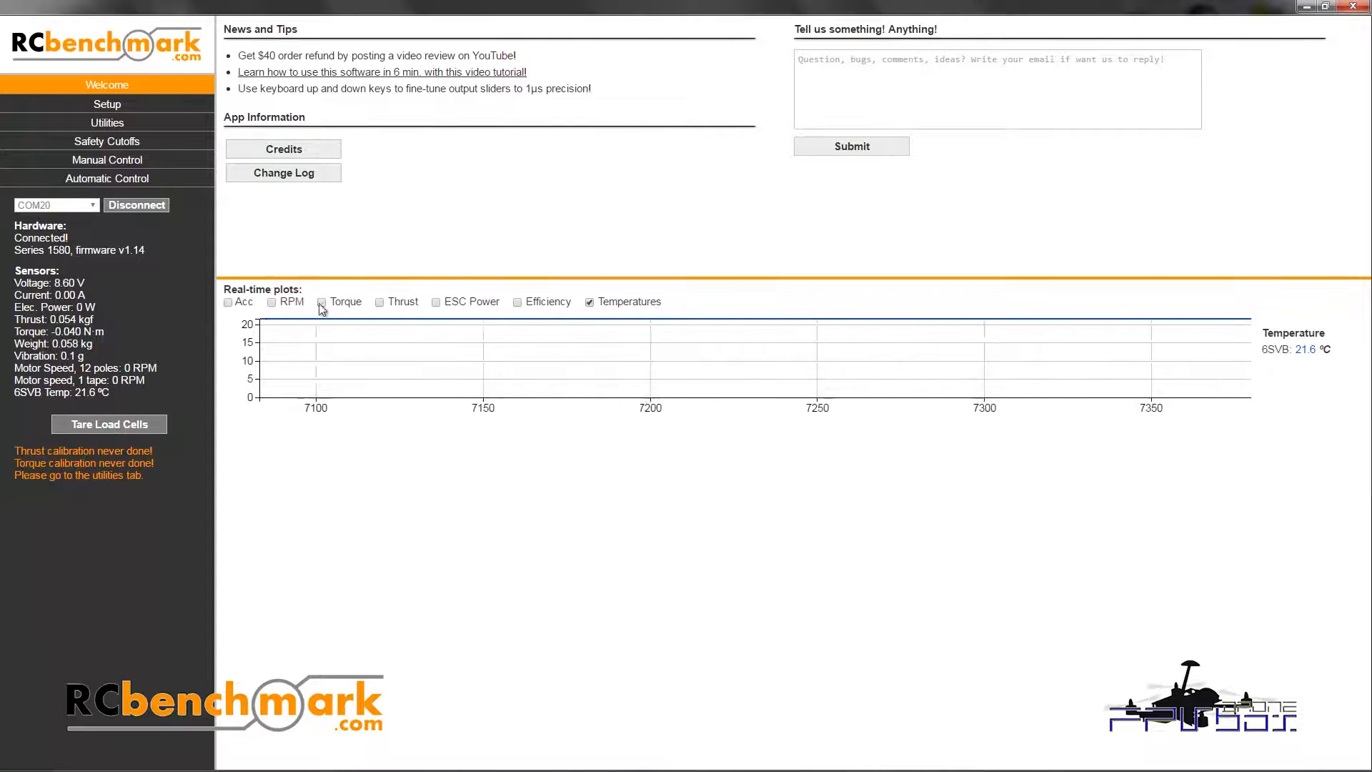
click(273, 302)
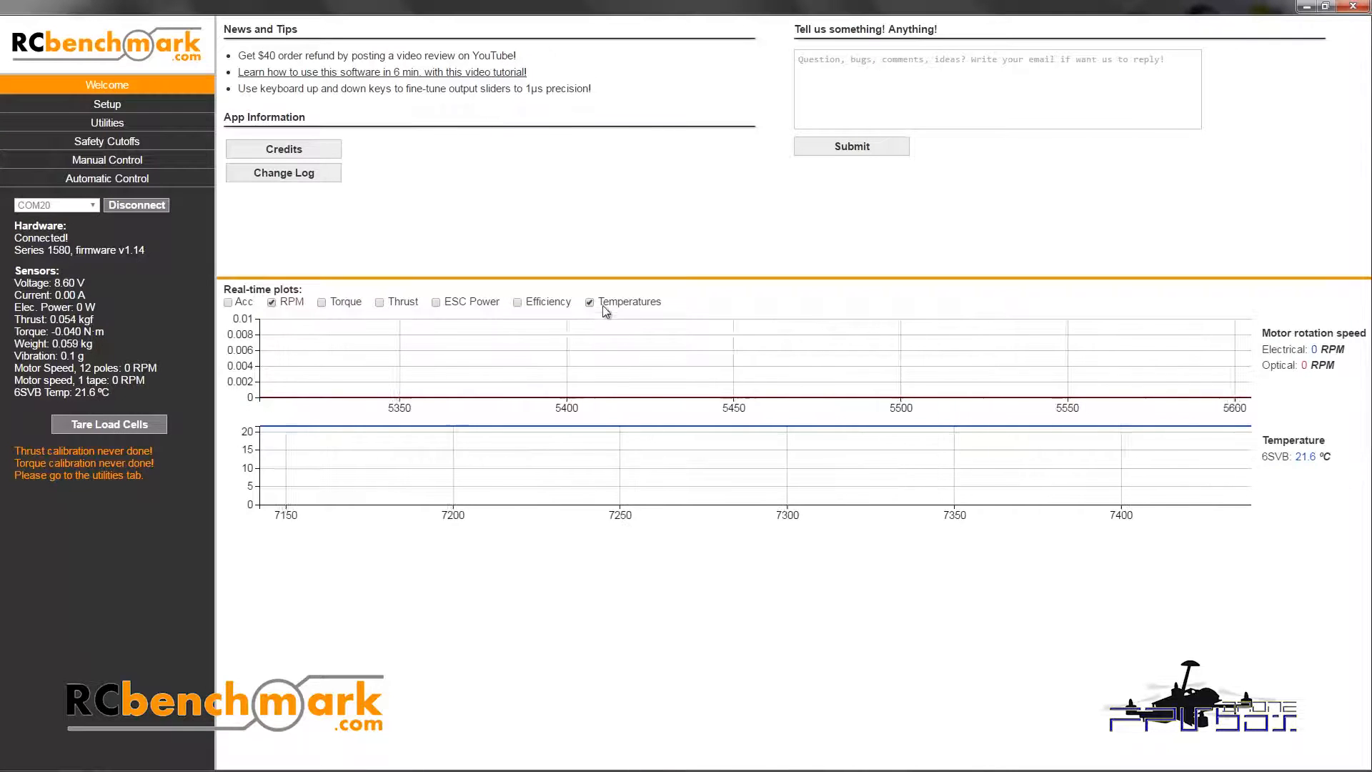
click(380, 302)
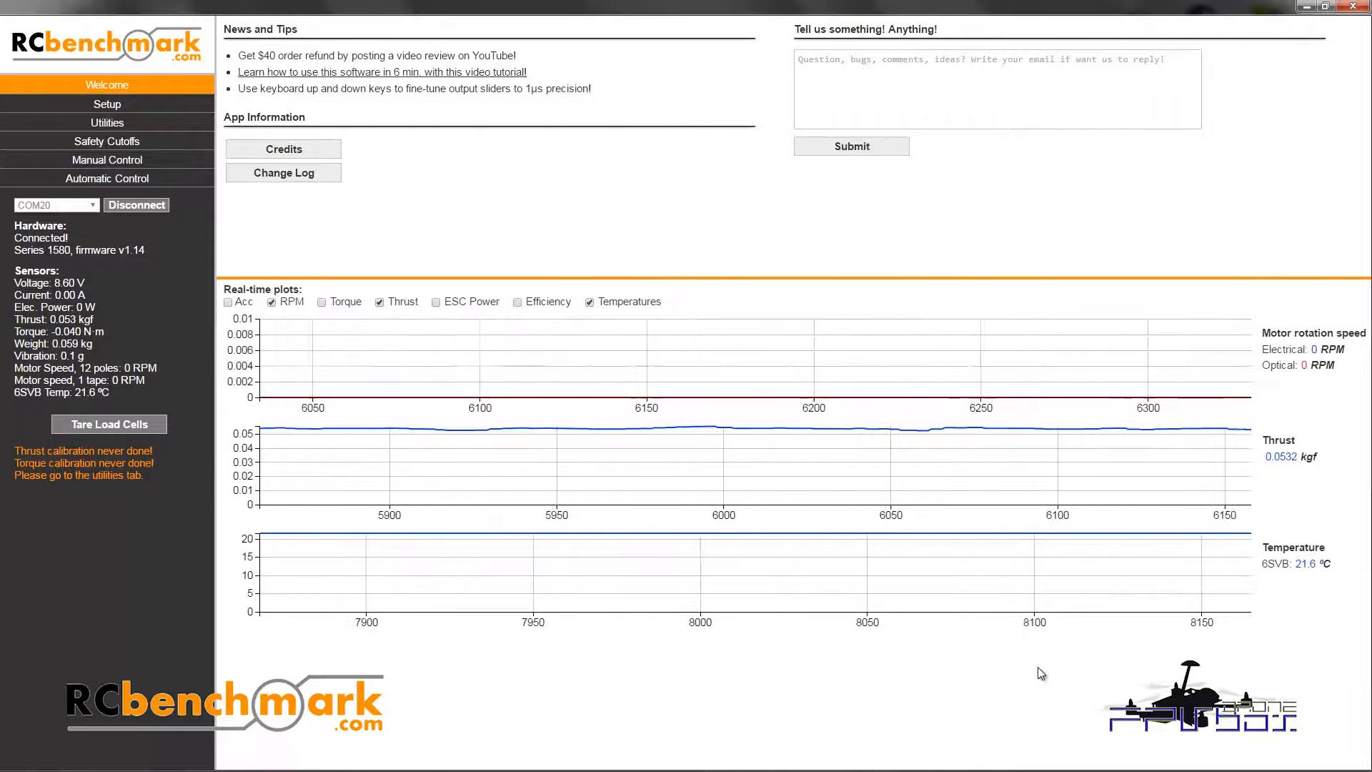
Step: Add the ESC Power plots temporarily, enlarge the real-time plots area slightly, and hide ESC Power again
click(436, 303)
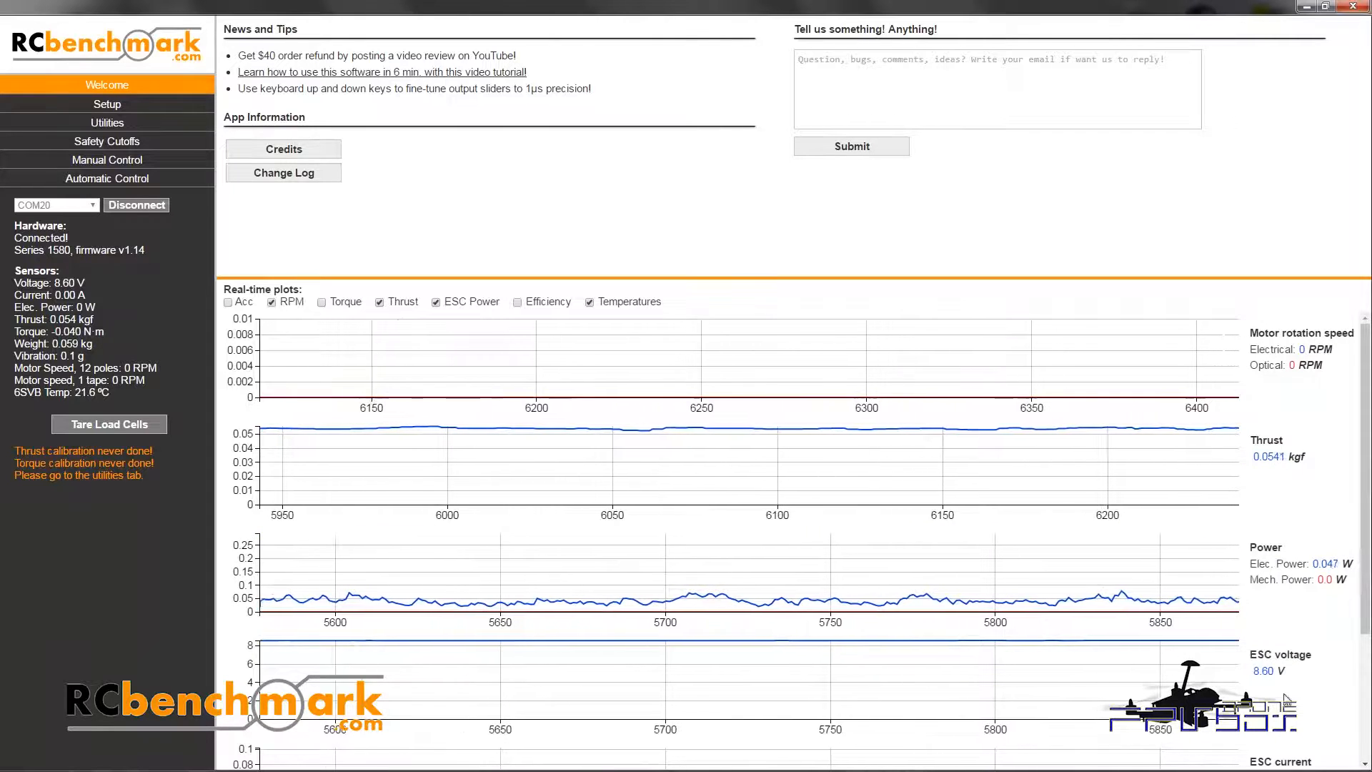
drag(928, 278, 917, 220)
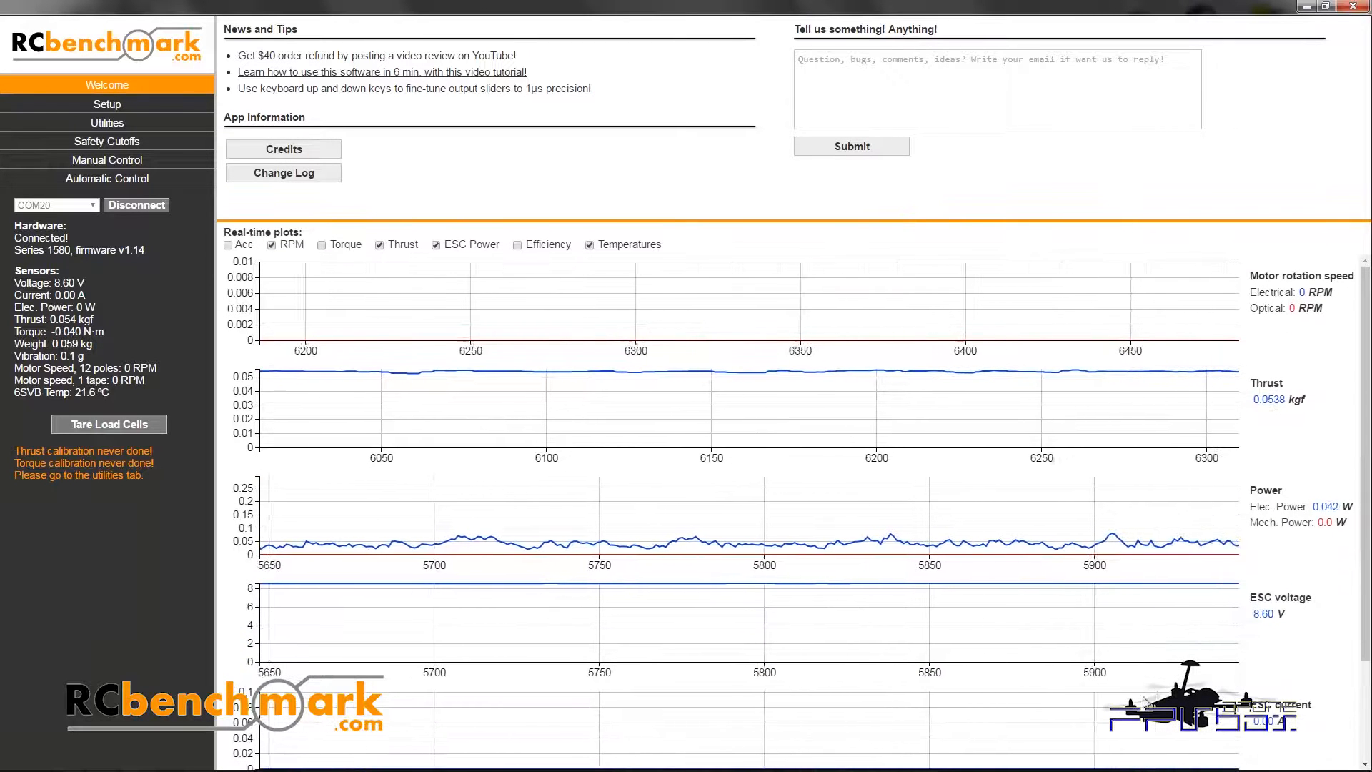
drag(781, 220, 753, 261)
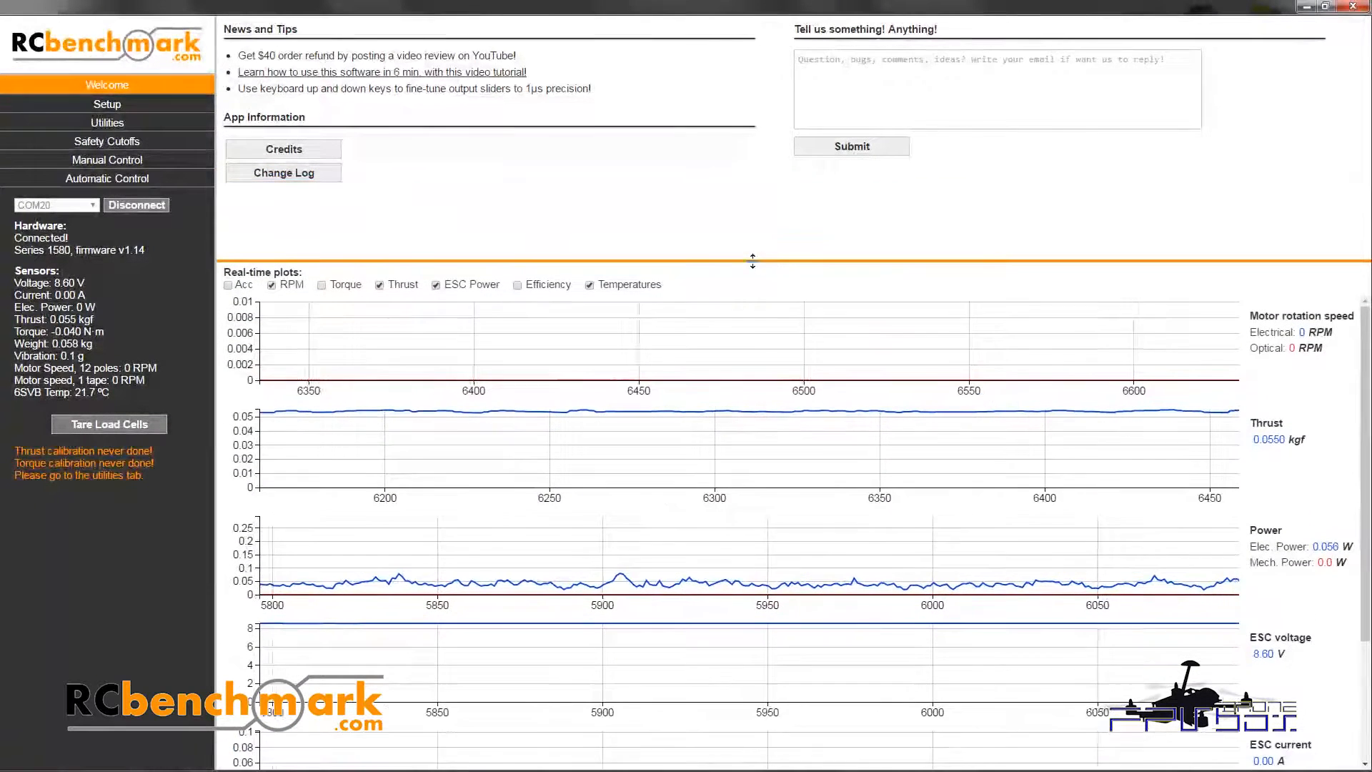
click(436, 285)
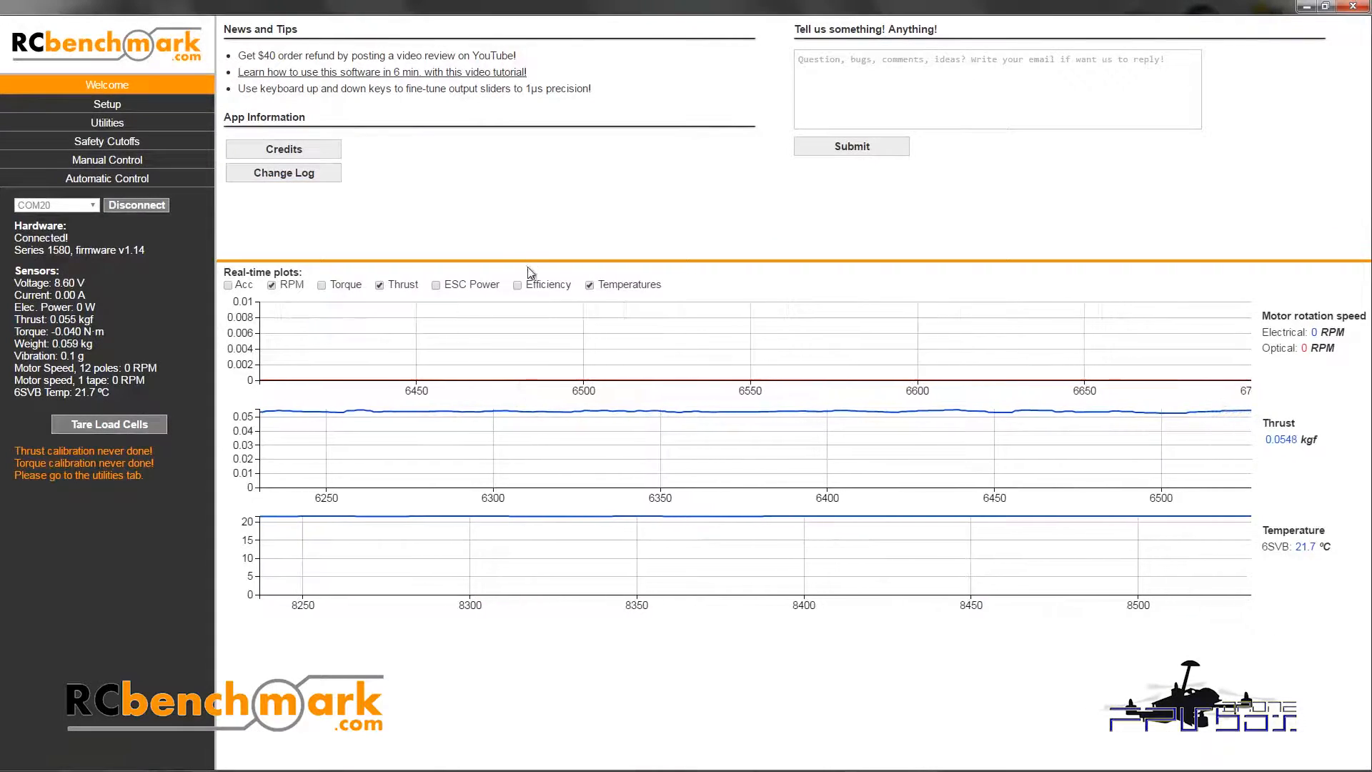
Step: Set the working units in Setup to Gram-force [gf] for thrust and Gram [g] for weight
click(107, 104)
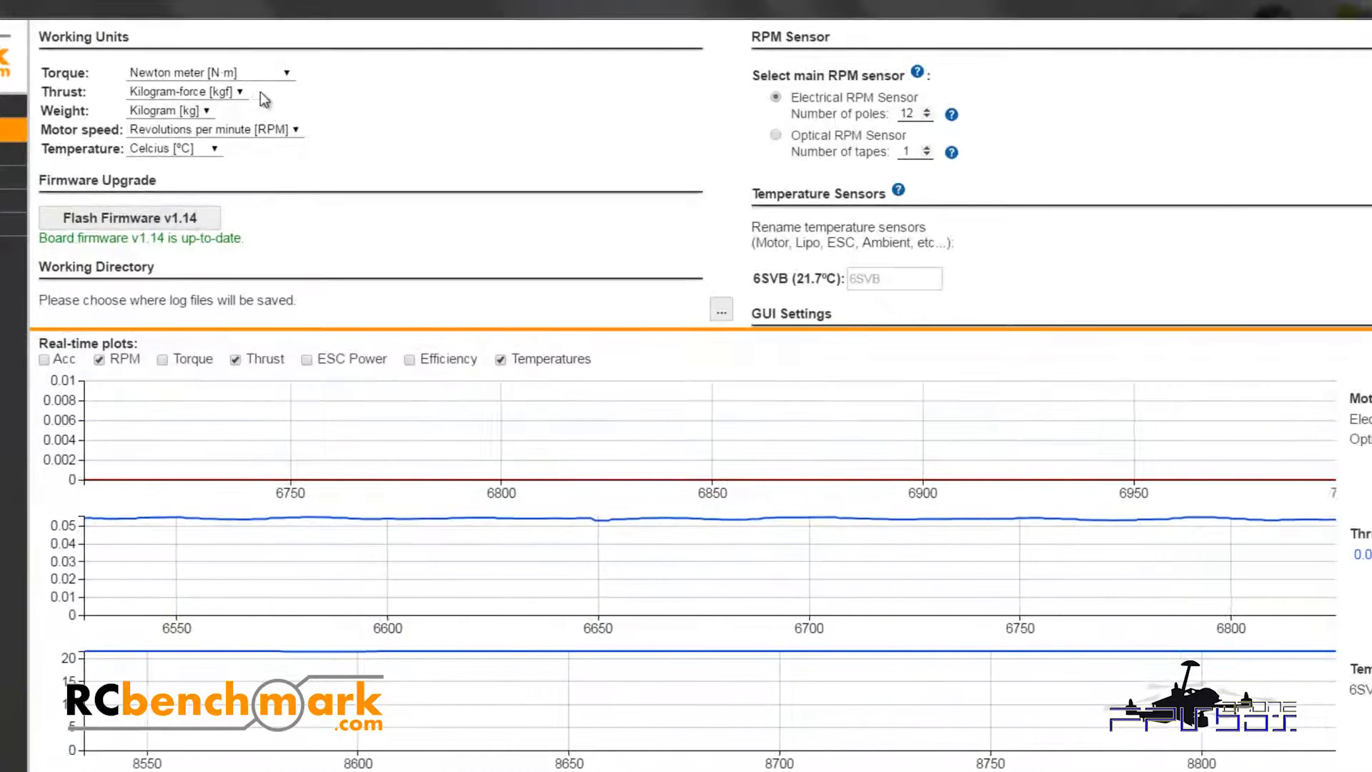
click(239, 91)
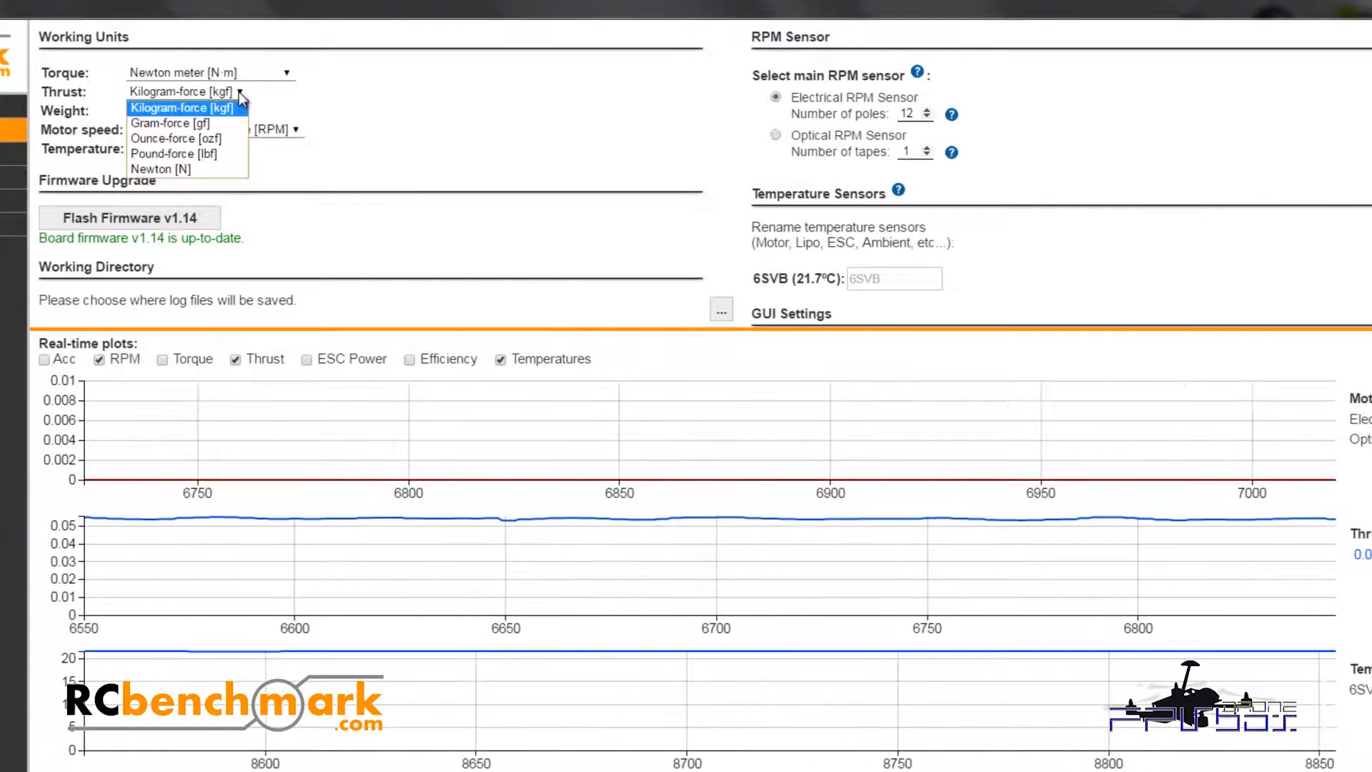
click(199, 120)
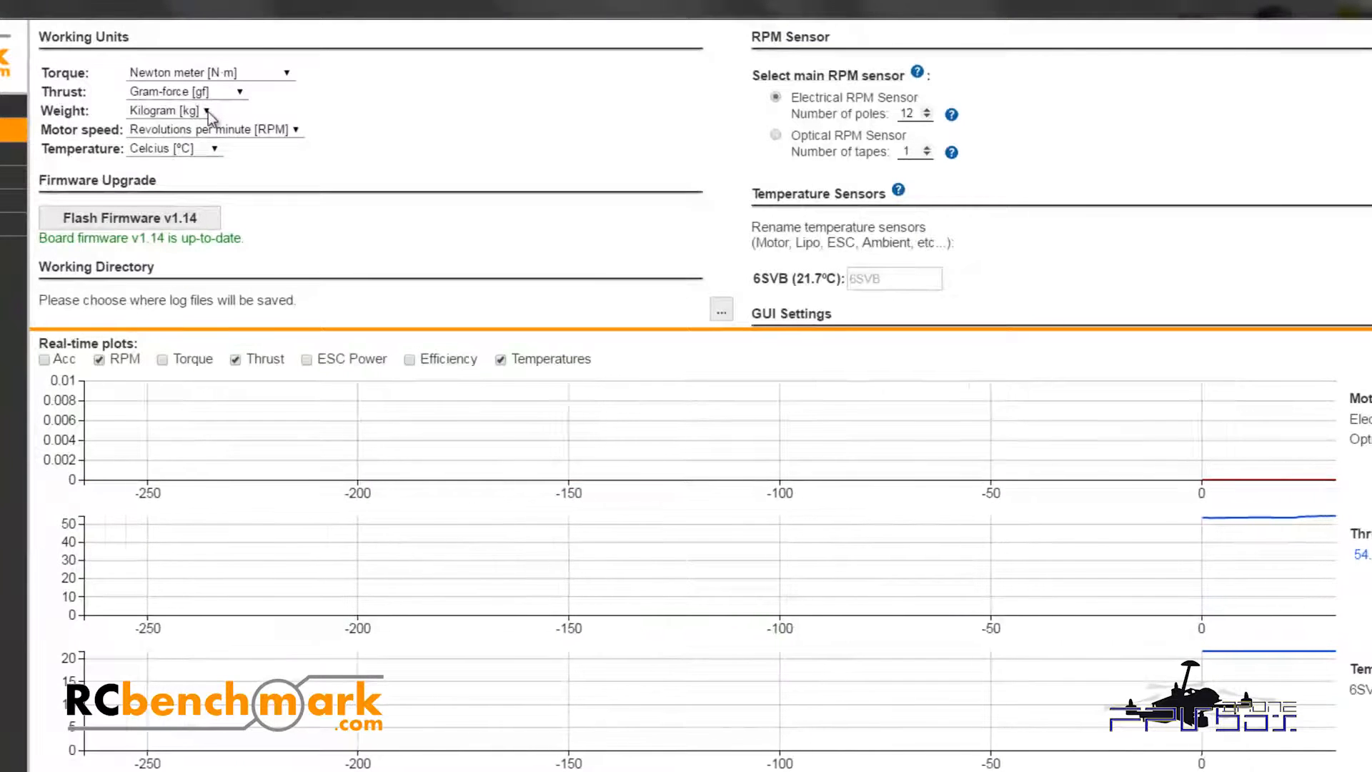
click(208, 111)
click(185, 141)
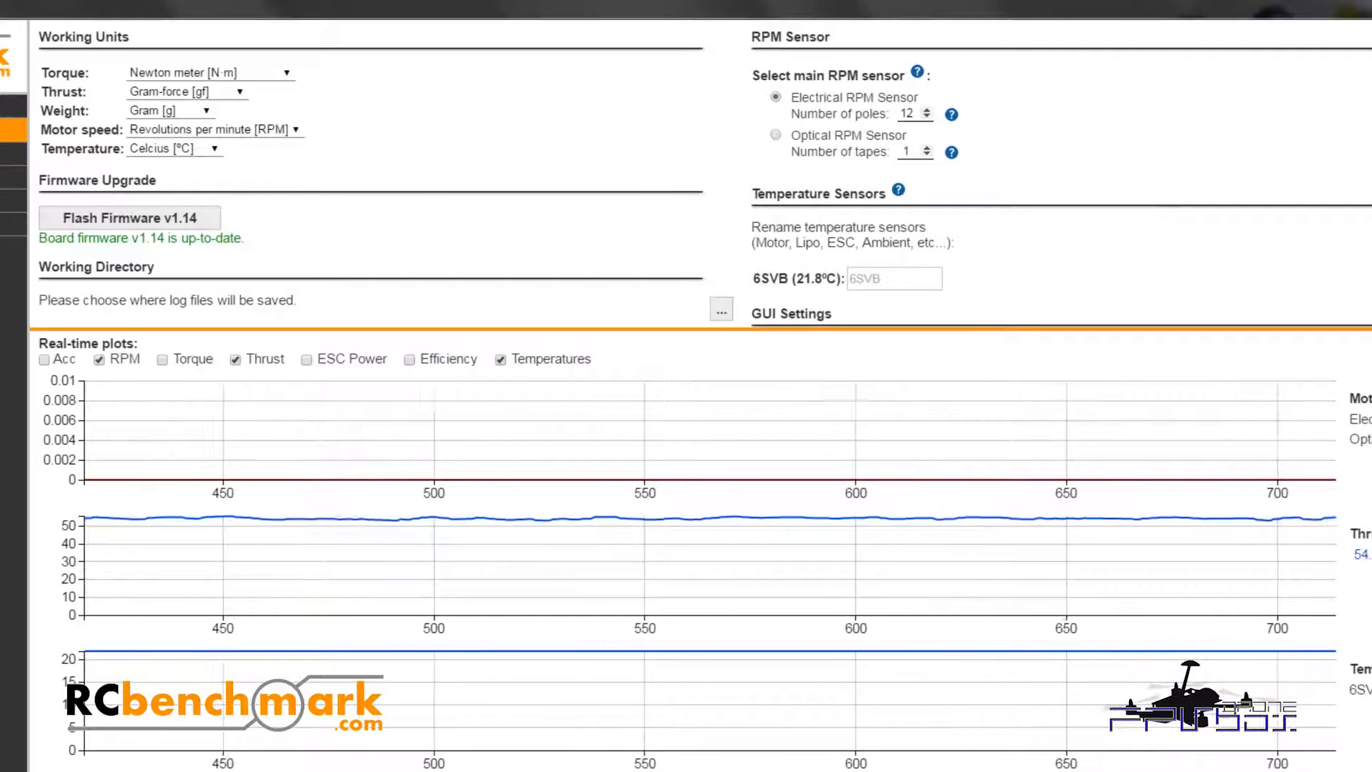
Step: Activate experimental scripting mode in the GUI settings and accept its warning
scroll(700, 172, down, 2)
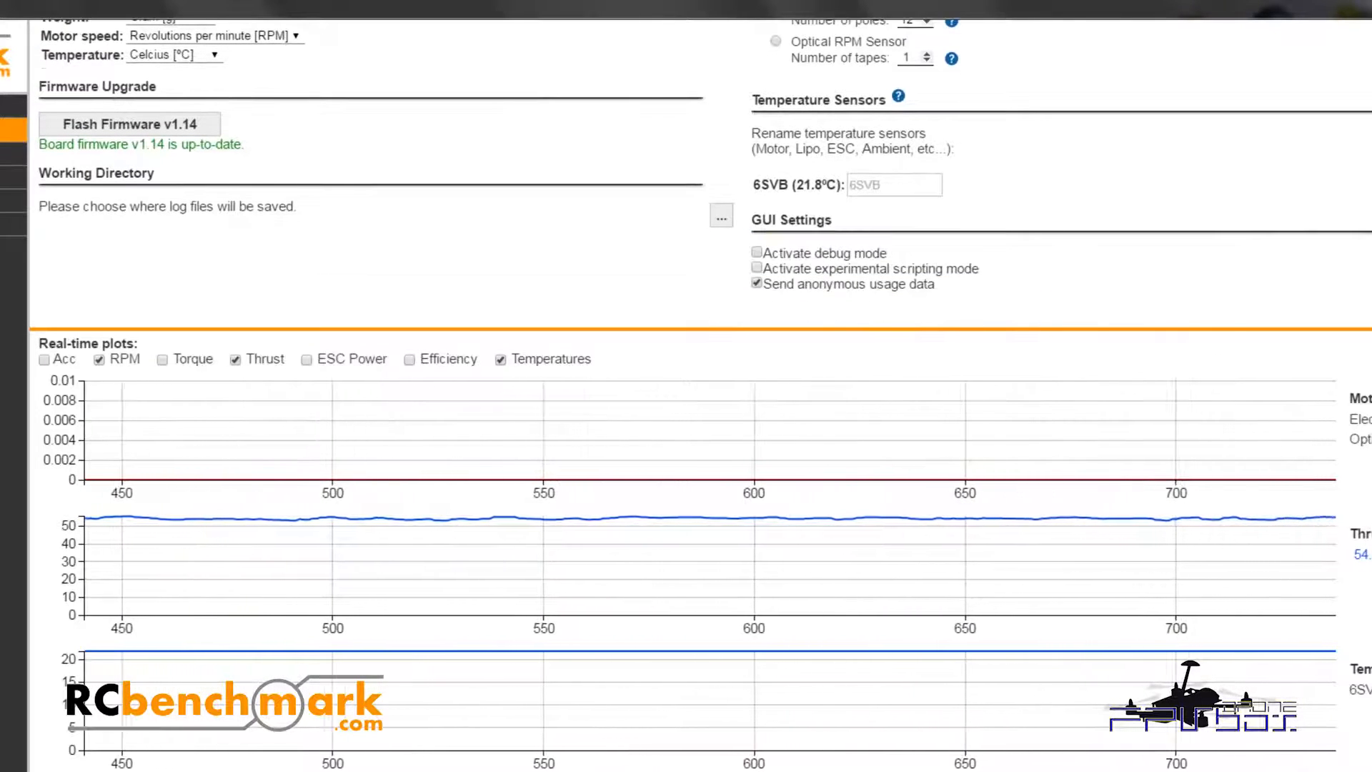
scroll(1038, 294, up, 1)
scroll(1038, 294, down, 1)
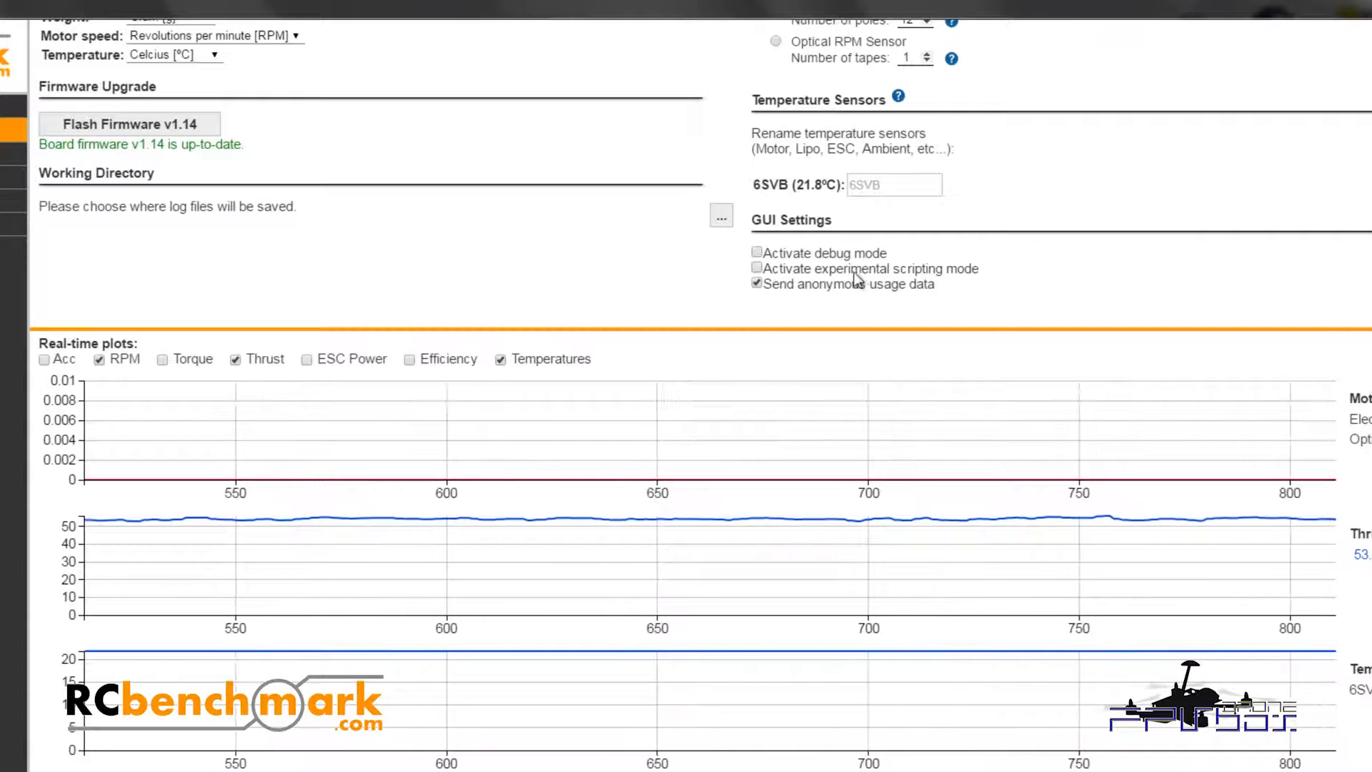
click(757, 268)
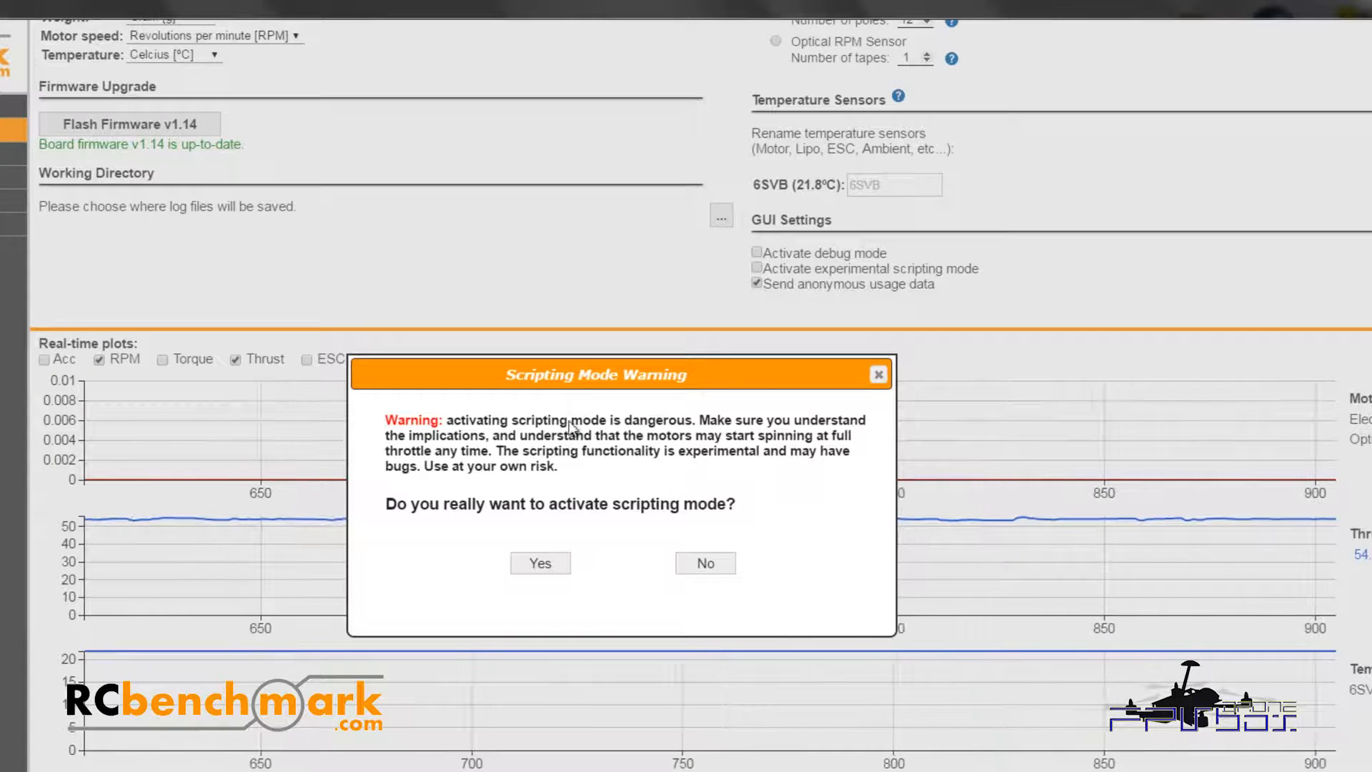
click(541, 563)
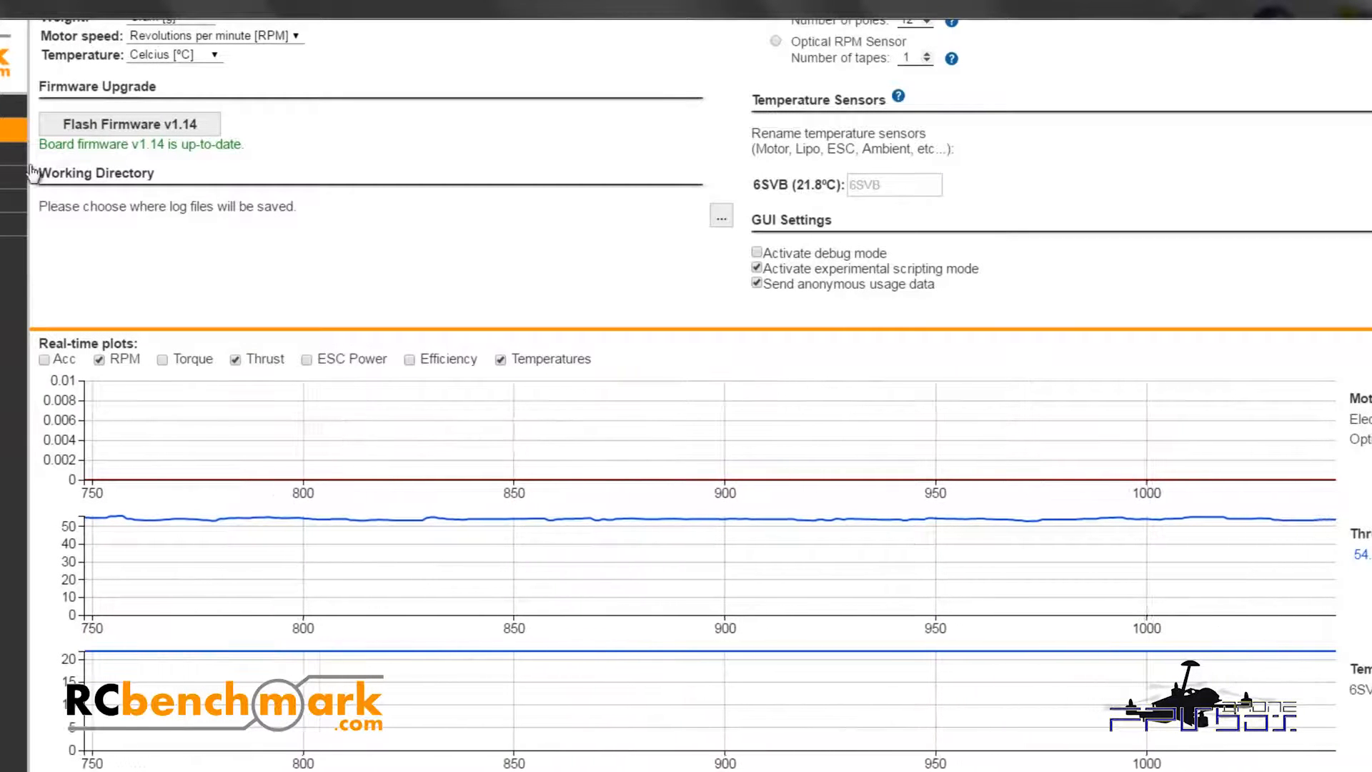
Step: Examine the output limits, CSV file notes, calibration and winding ohmmeter options in Utilities
click(12, 154)
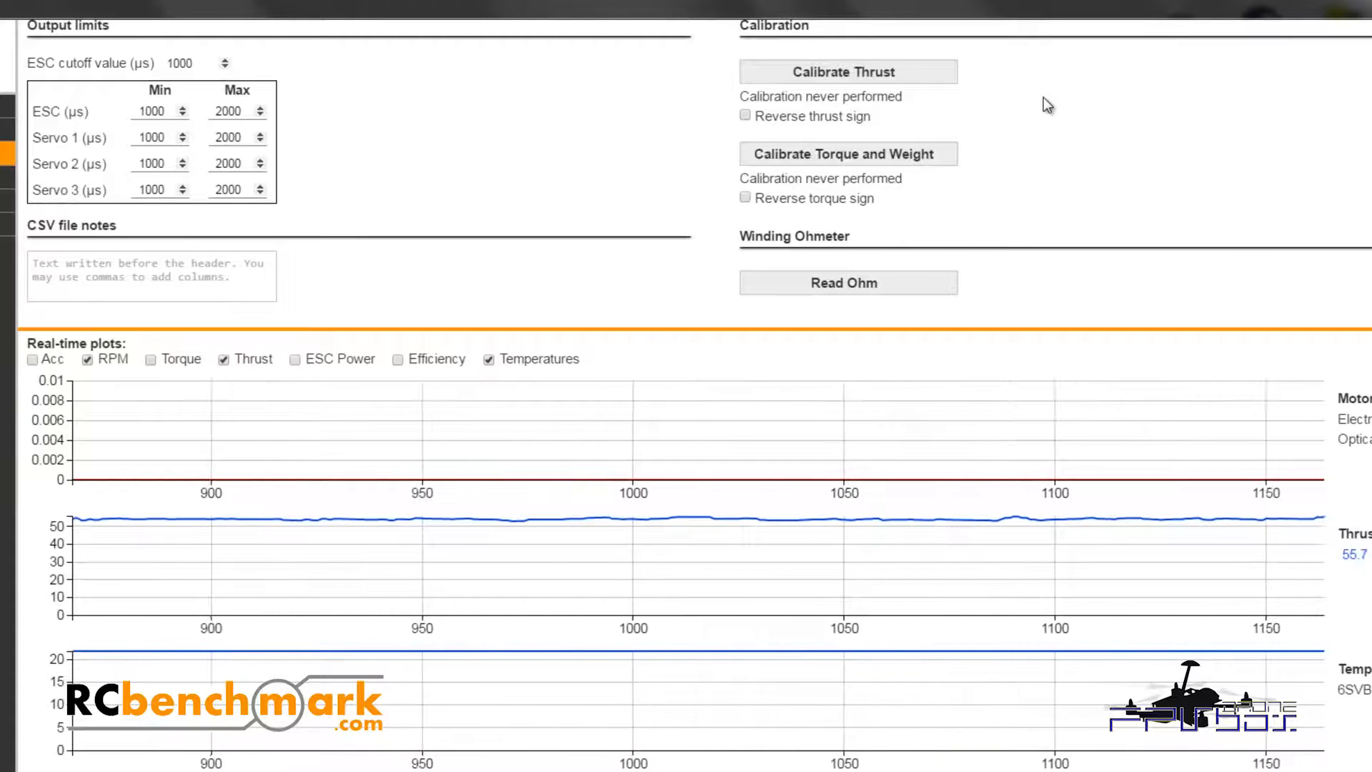
scroll(695, 175, up, 1)
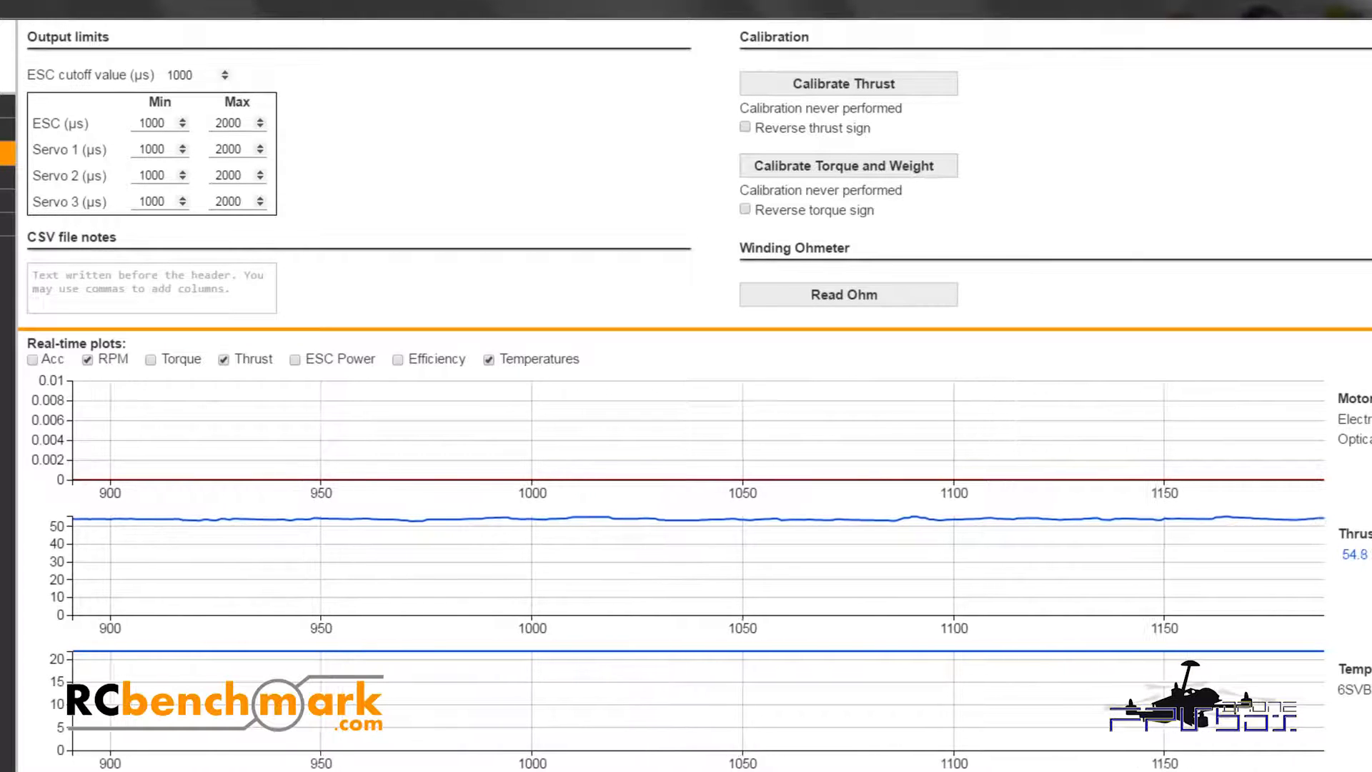
scroll(694, 174, down, 1)
scroll(694, 174, up, 1)
scroll(695, 174, down, 1)
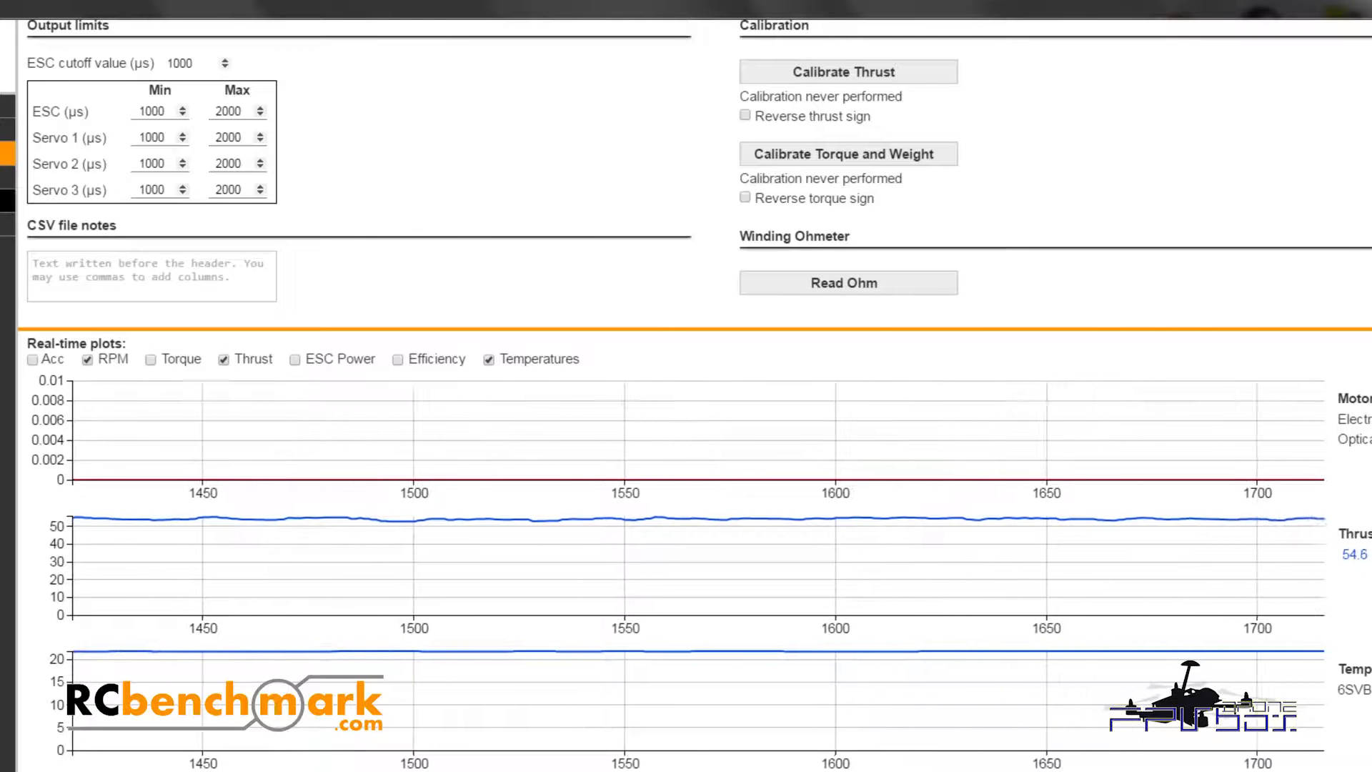
Step: In the safety cutoffs, set the maximum continuous current to 30 A and the maximum burst current to 40 A
click(7, 176)
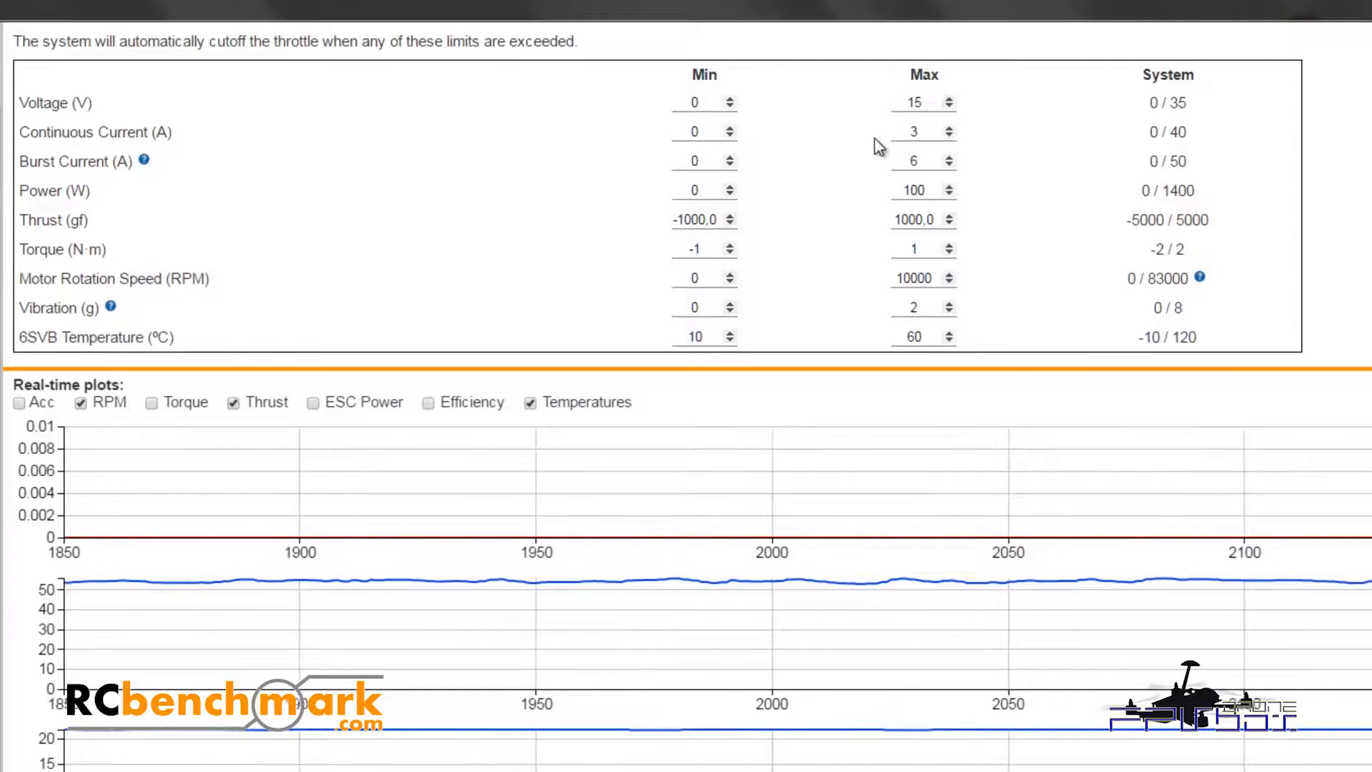
double_click(933, 132)
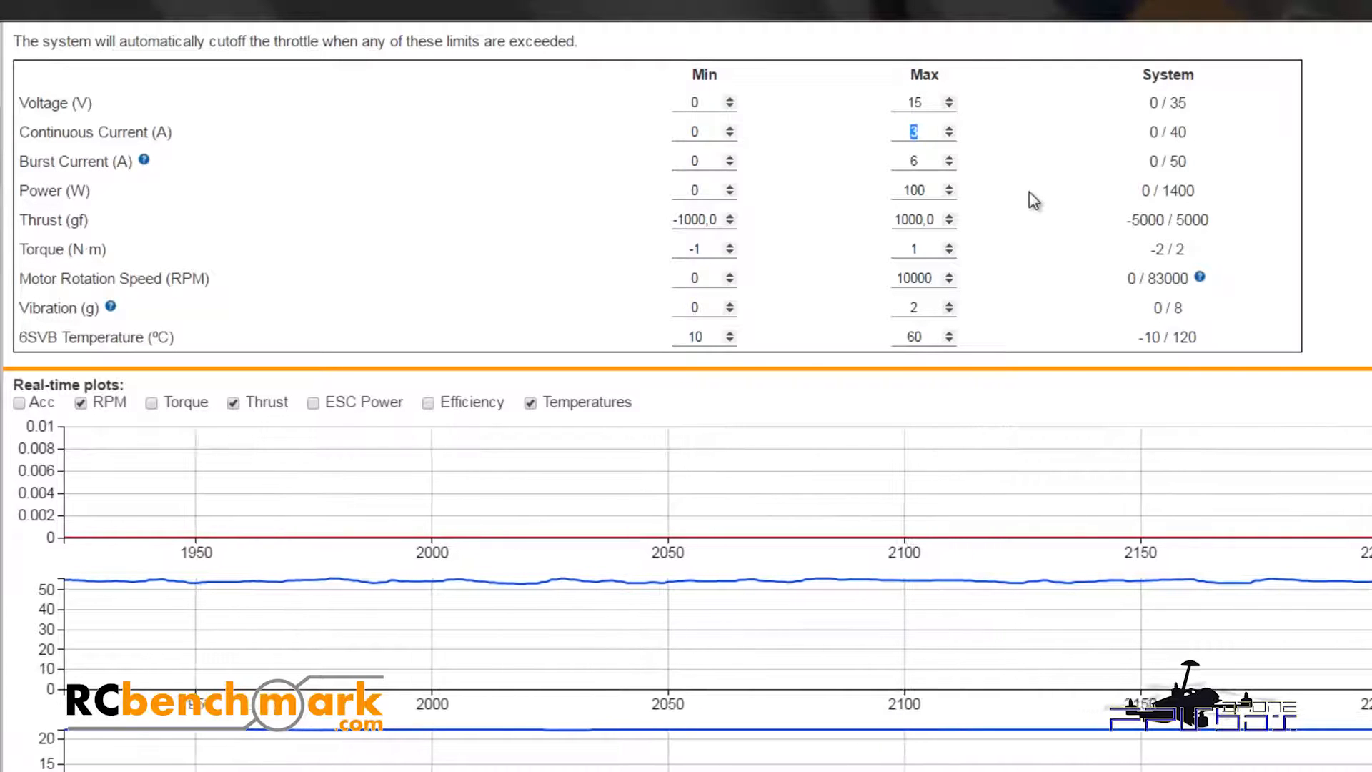
text(3)
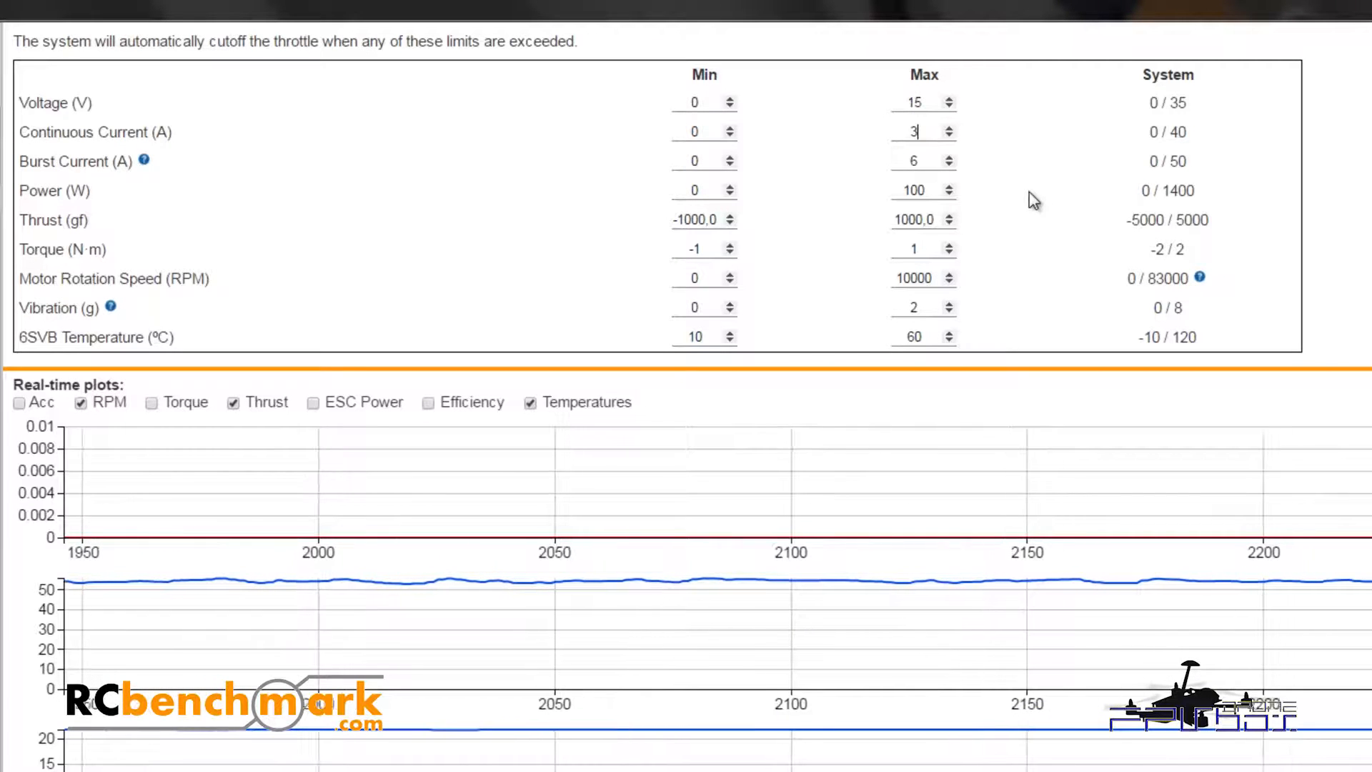
text(0)
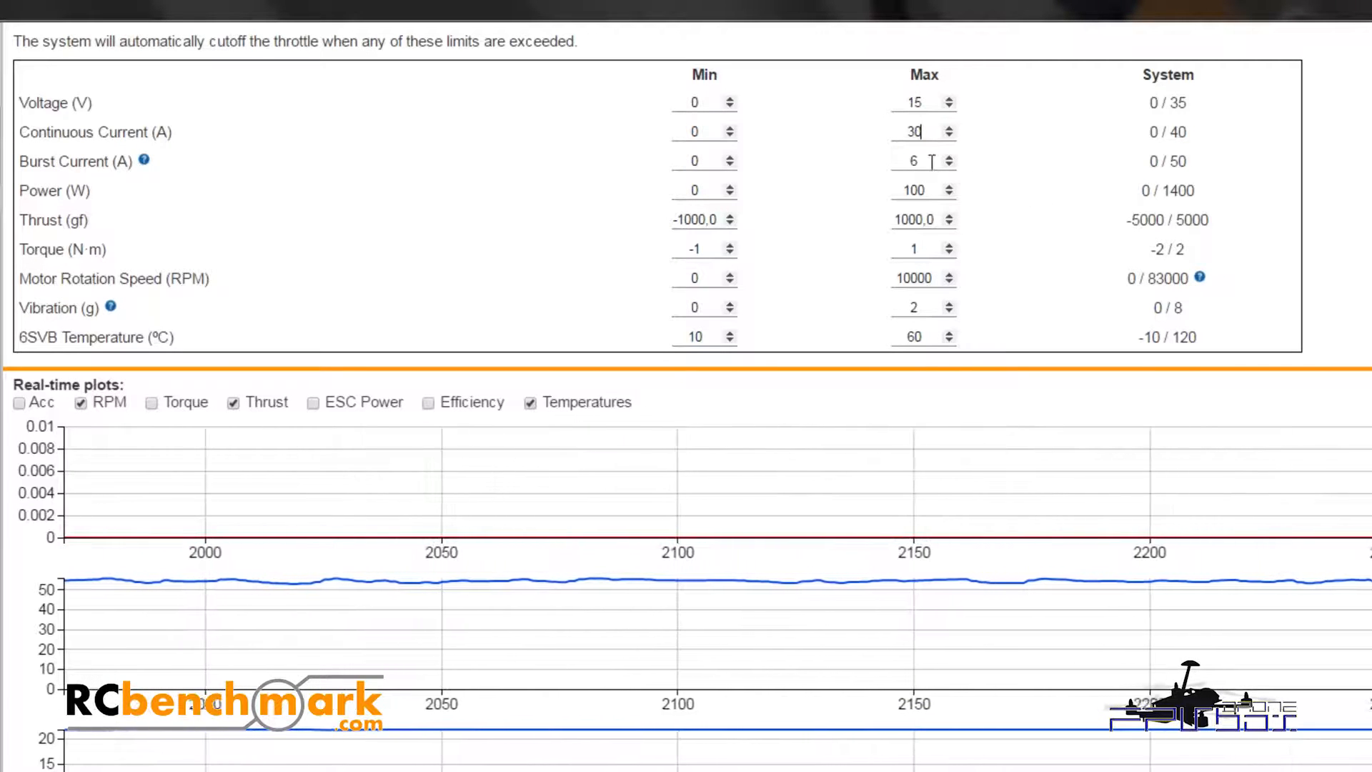
drag(931, 161, 885, 166)
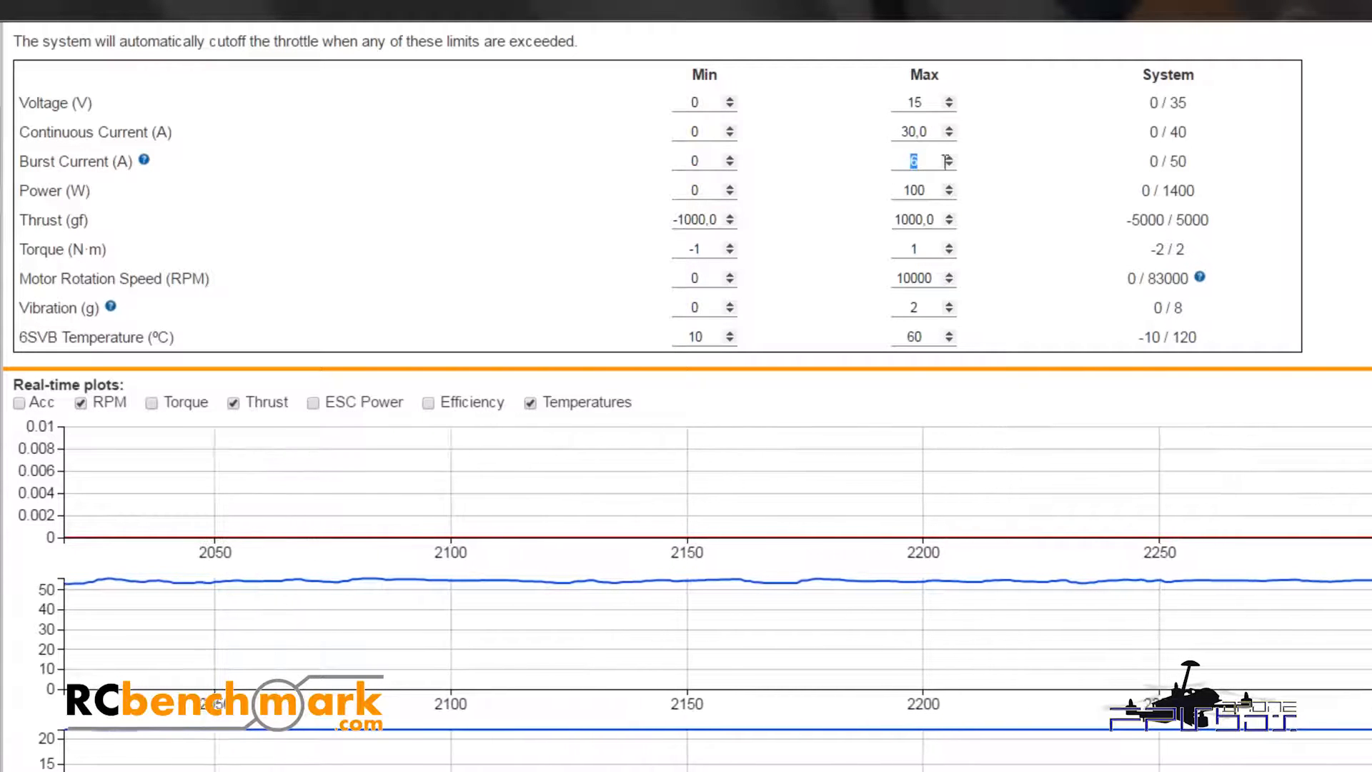
text(40)
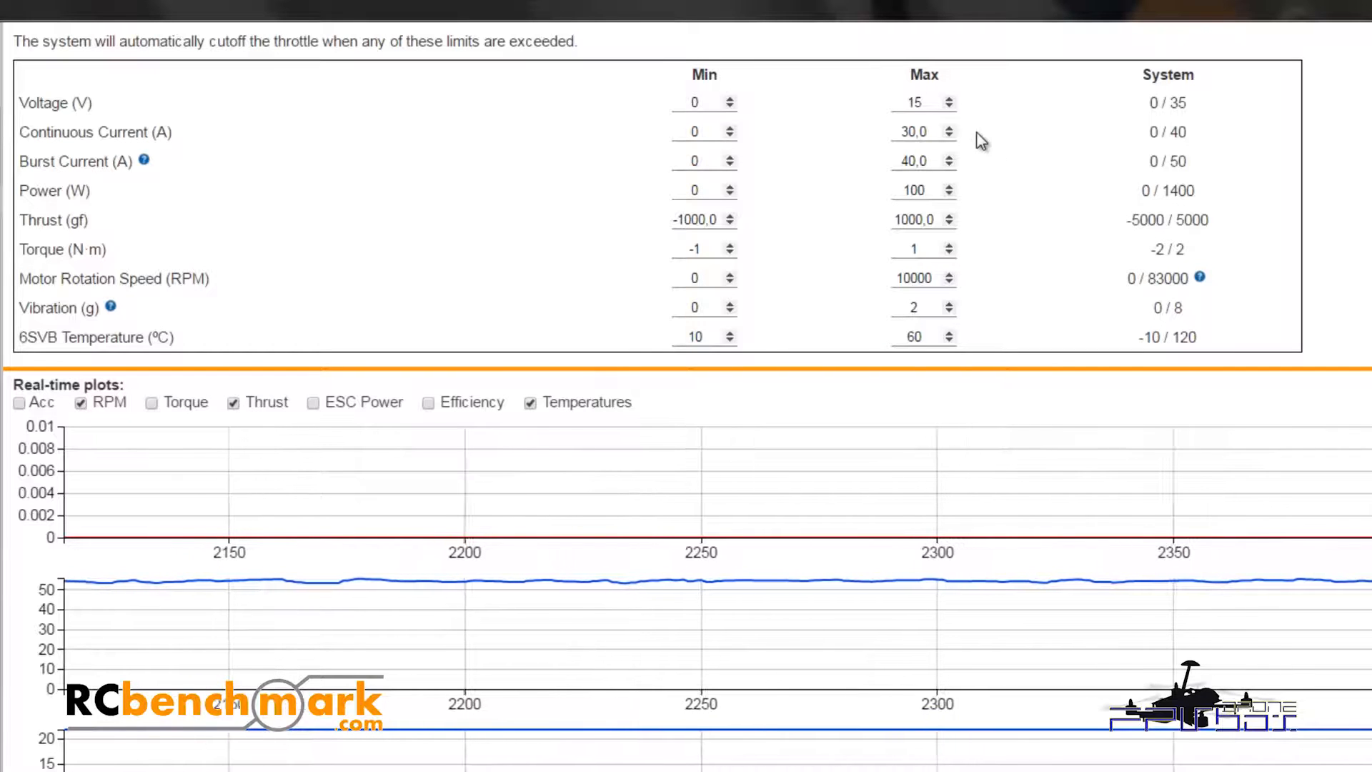
Step: Set the maximum voltage cutoff to 25 V
double_click(922, 103)
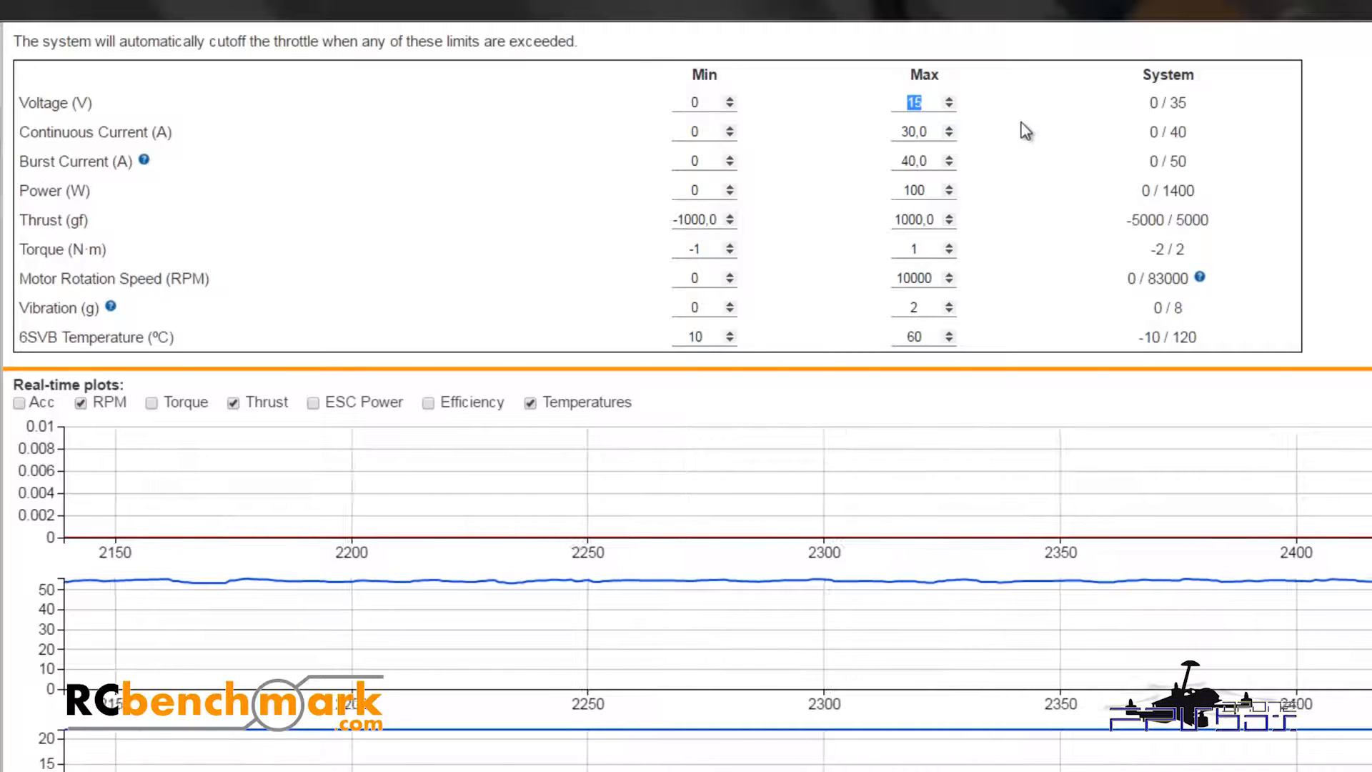
text(25)
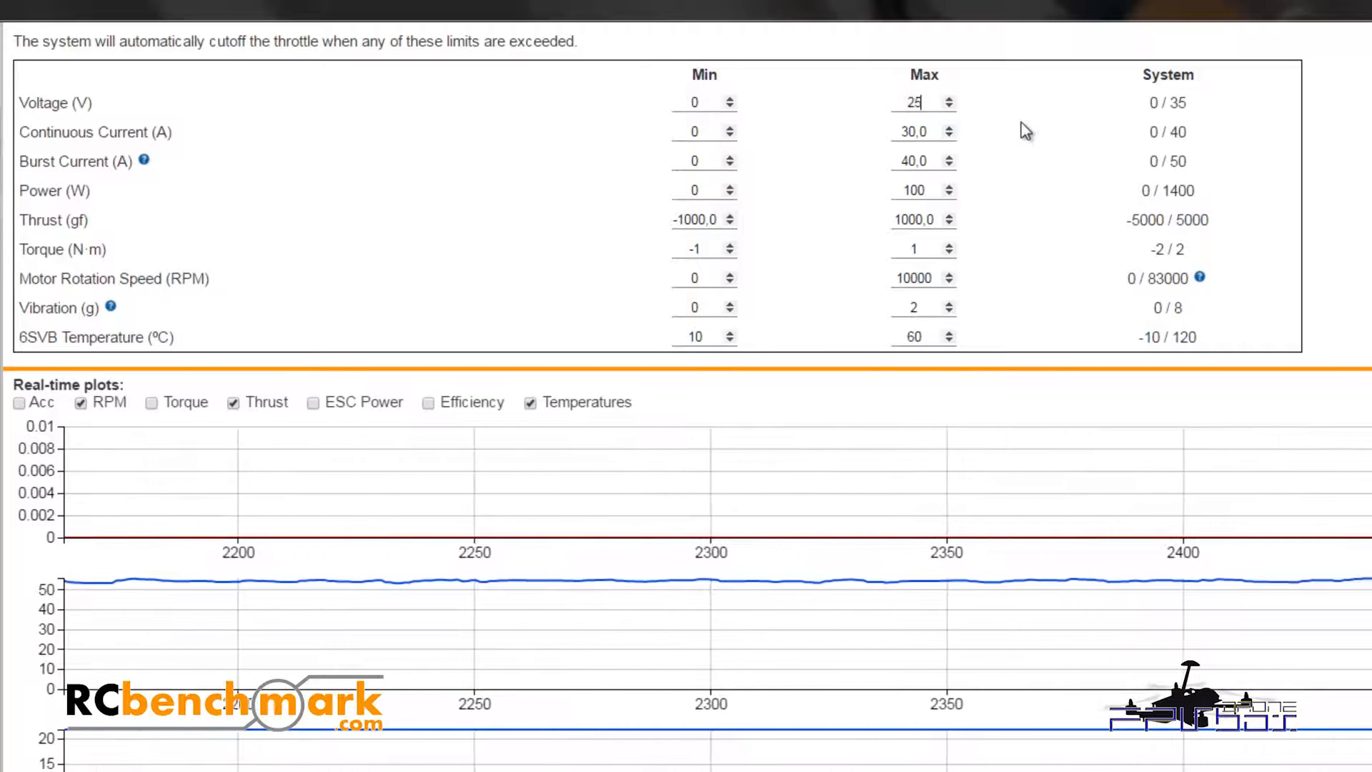
click(1025, 130)
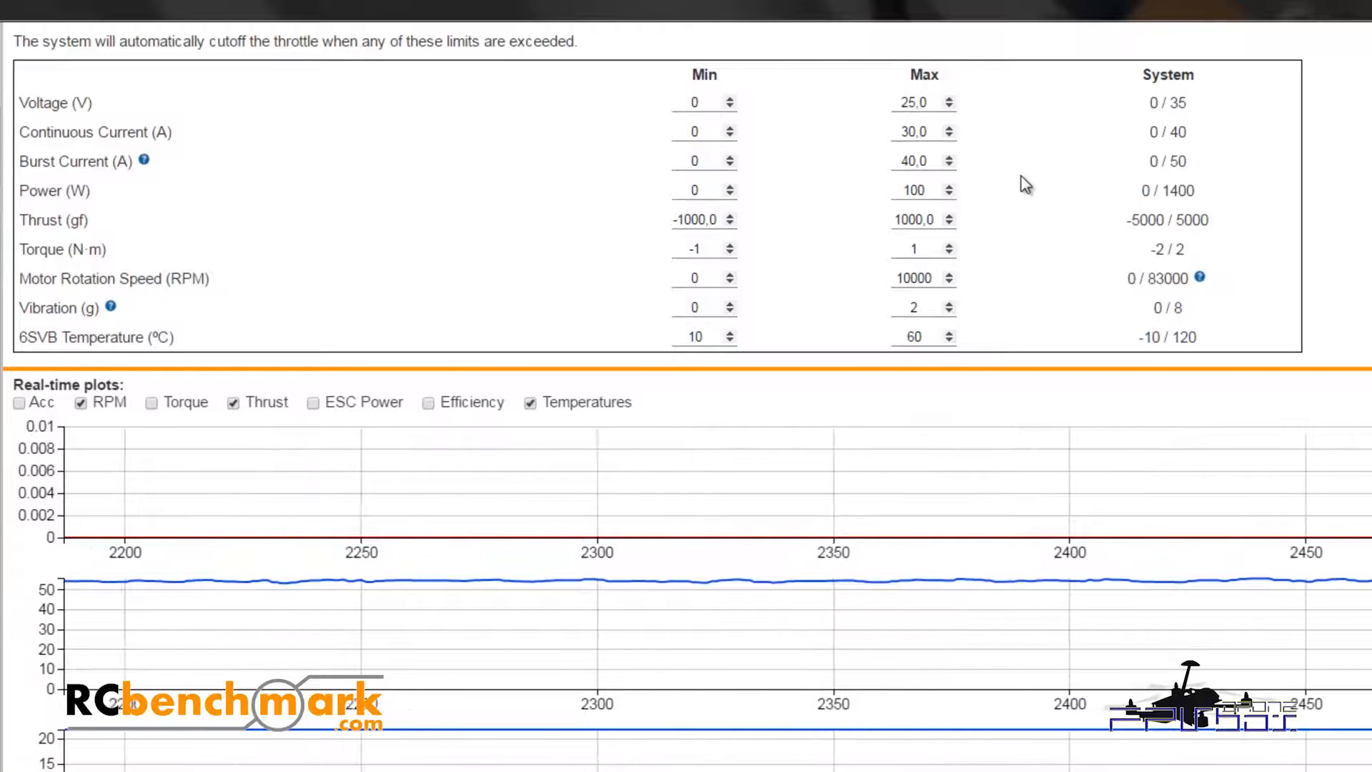
Step: Raise the maximum power cutoff to 300 W and the maximum thrust cutoff to 2000 gf
double_click(895, 193)
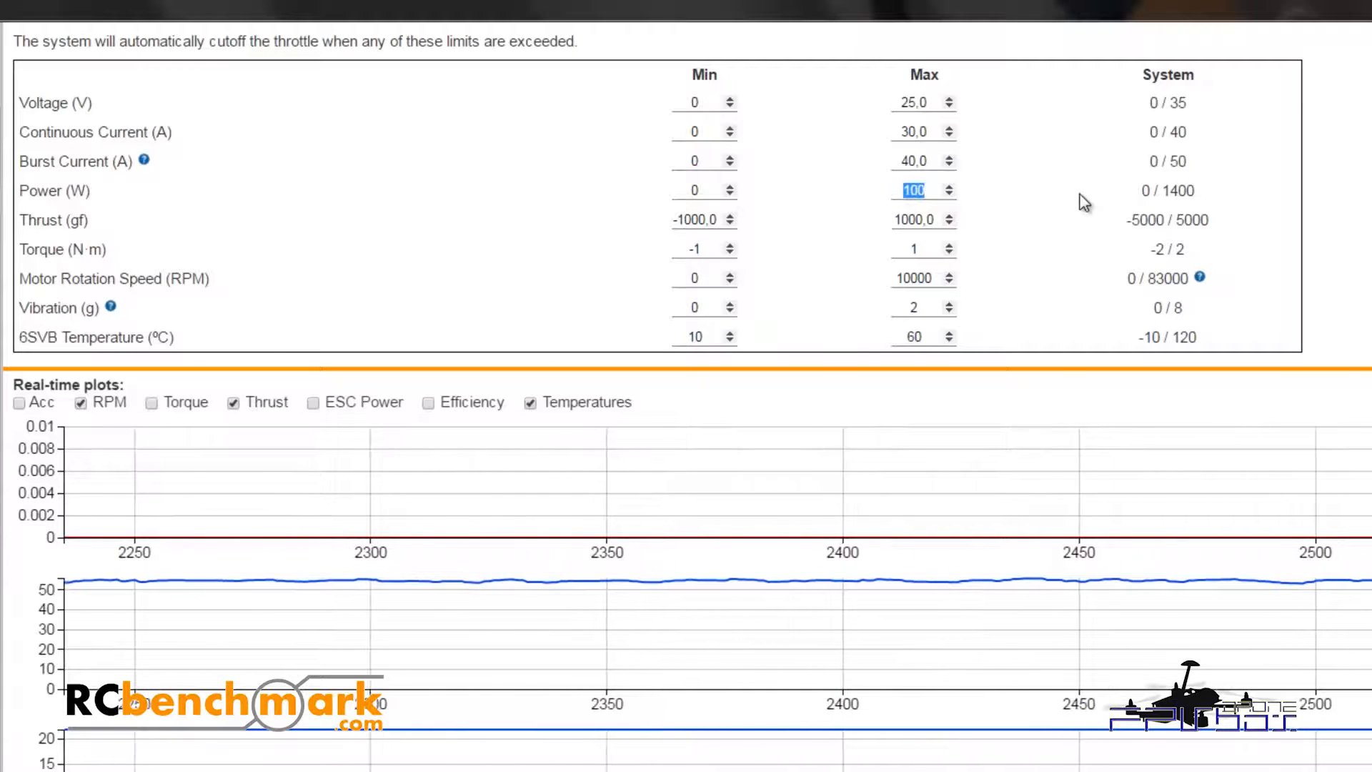
text(300)
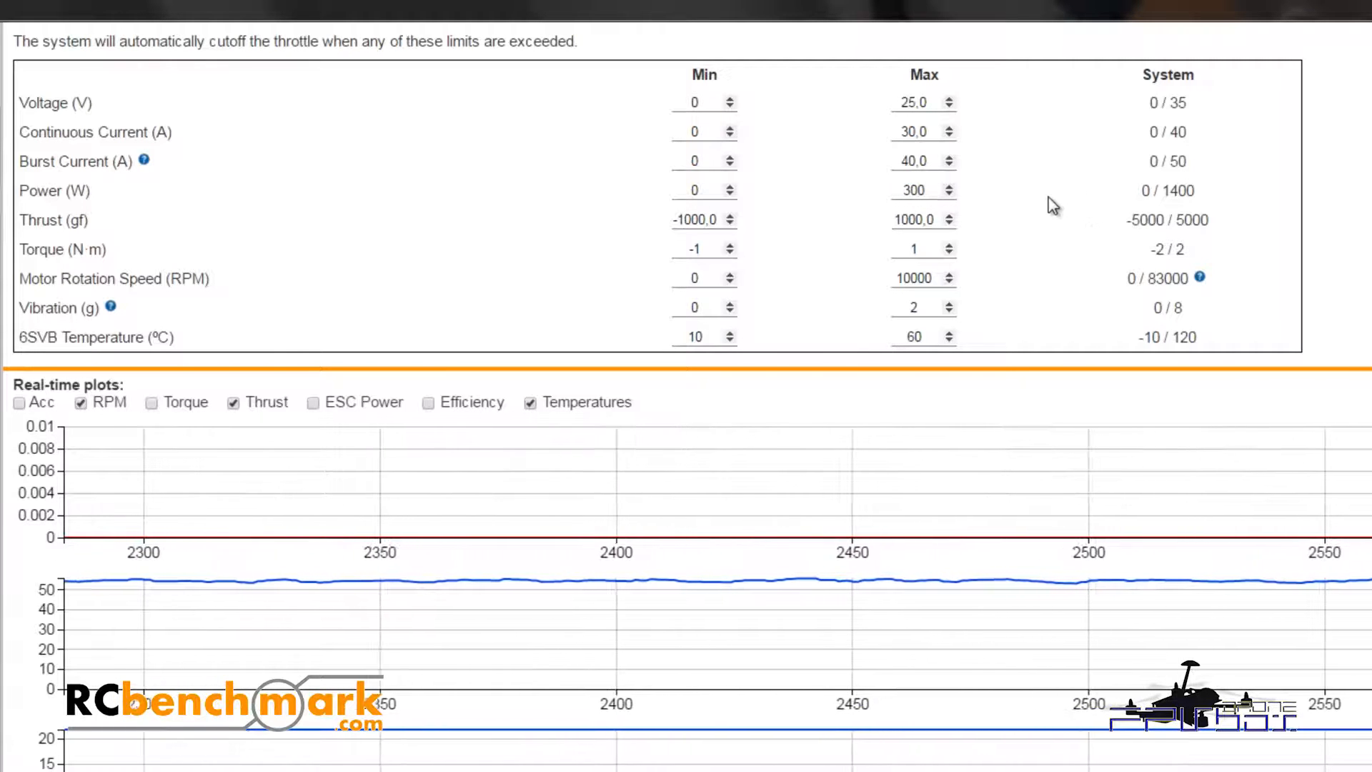
double_click(926, 220)
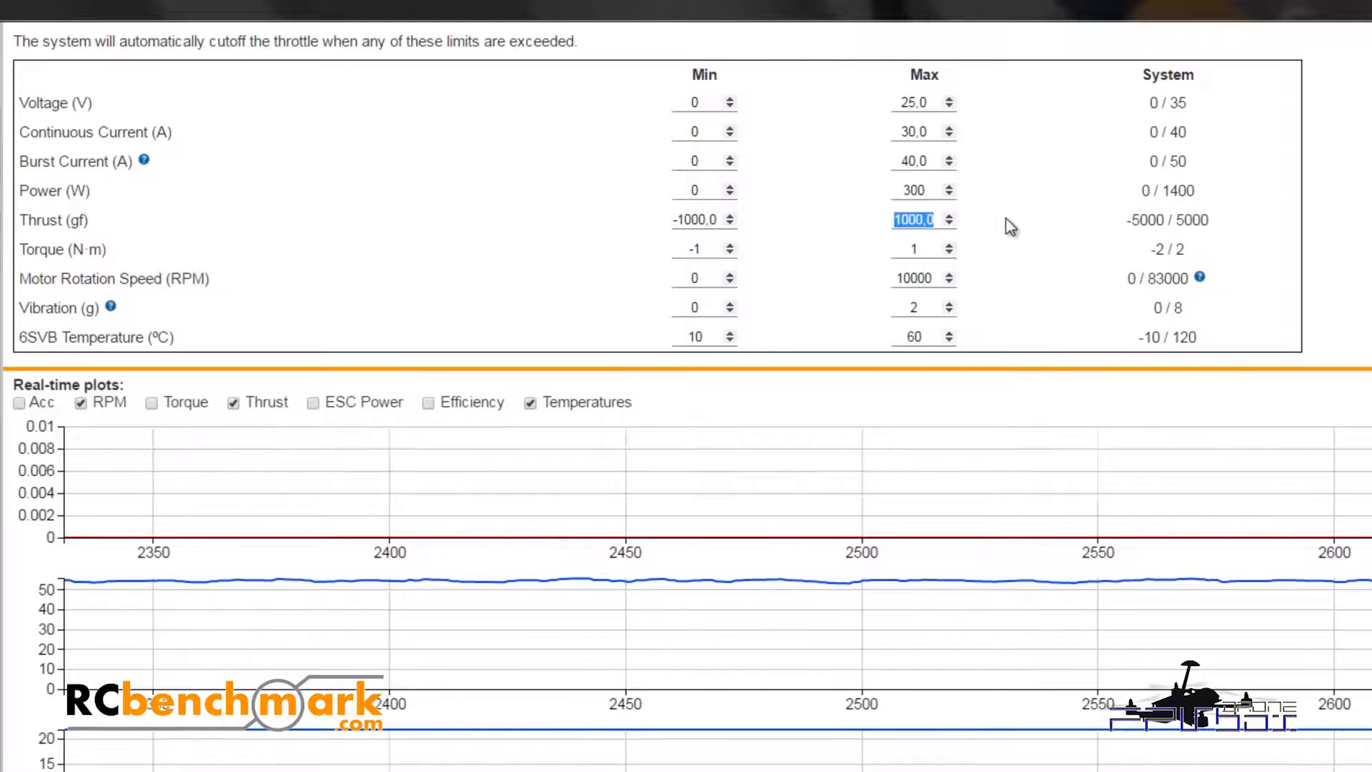
text(2000)
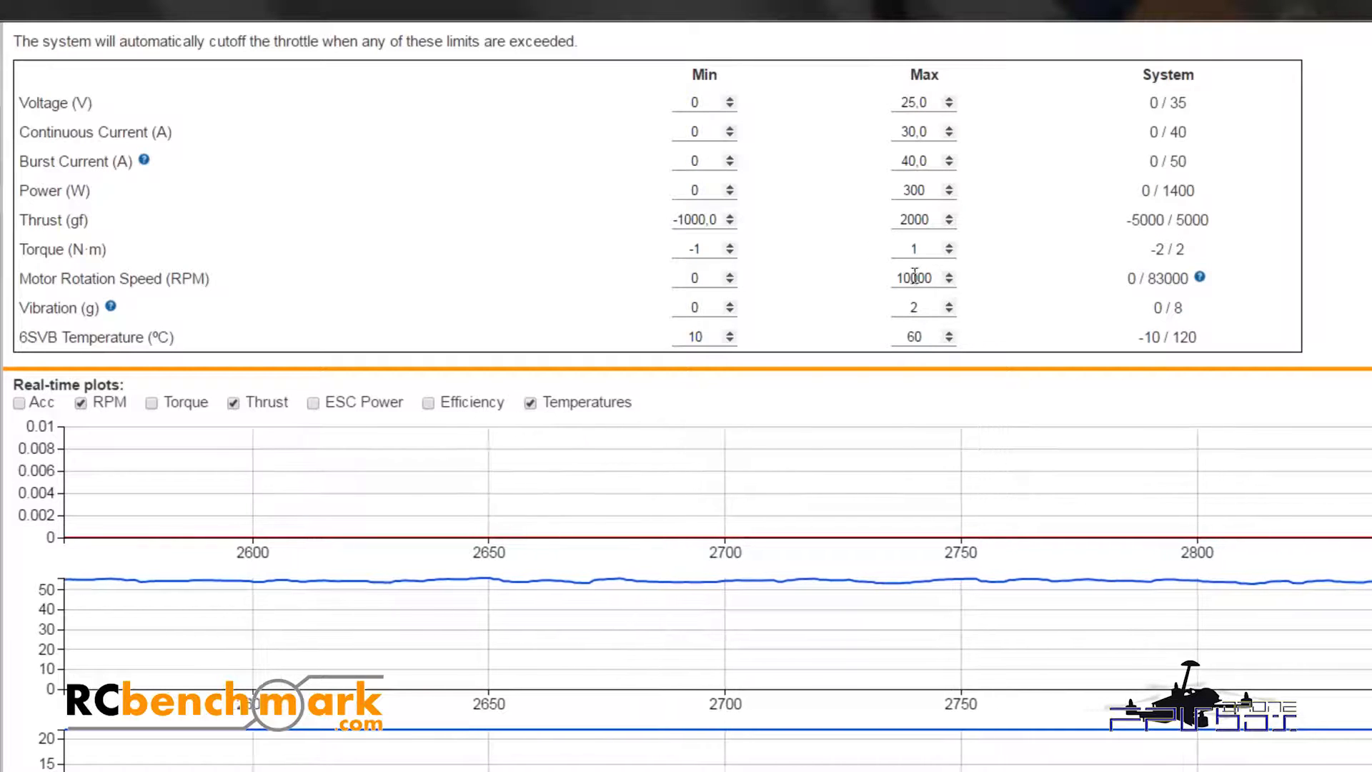
Step: Set the maximum motor rotation speed to 40000 RPM and the maximum 6SVB temperature to 40 ºC
drag(911, 277, 895, 281)
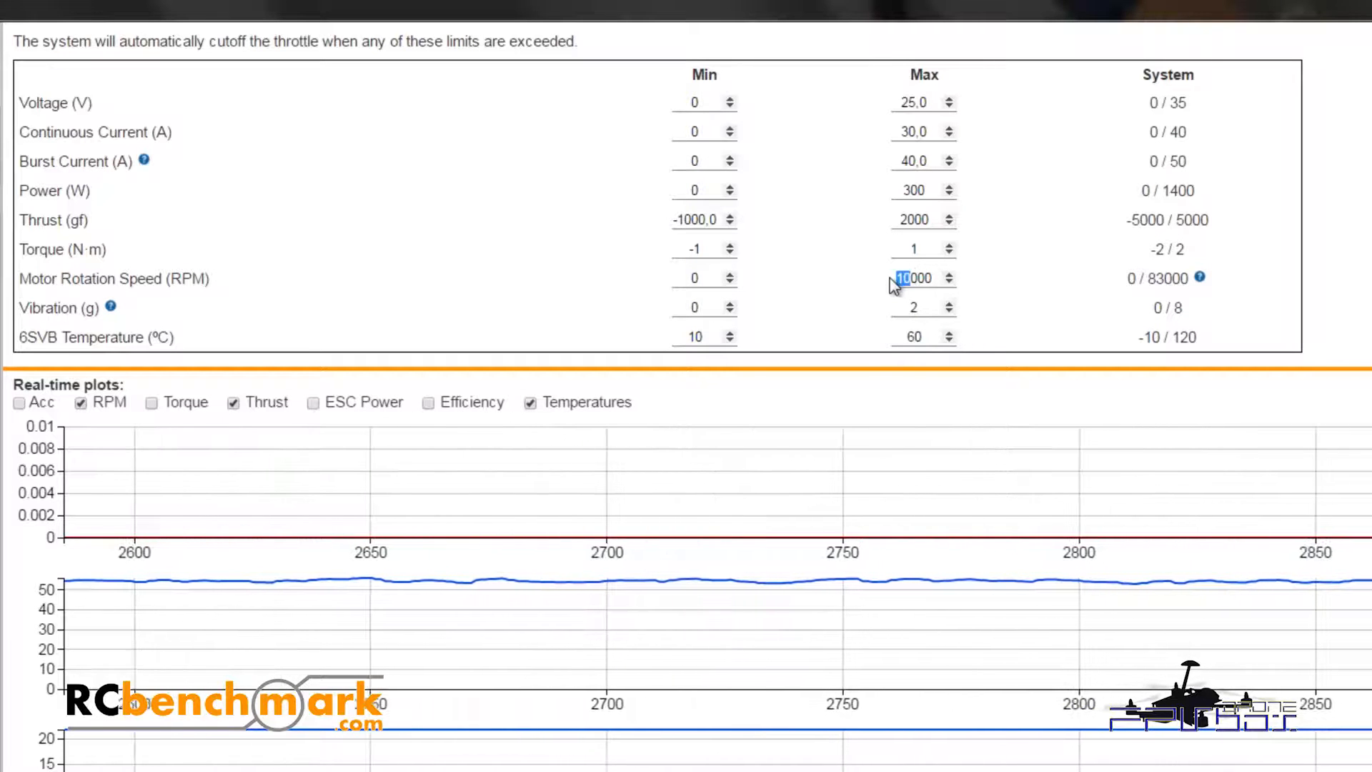
key(BackSpace)
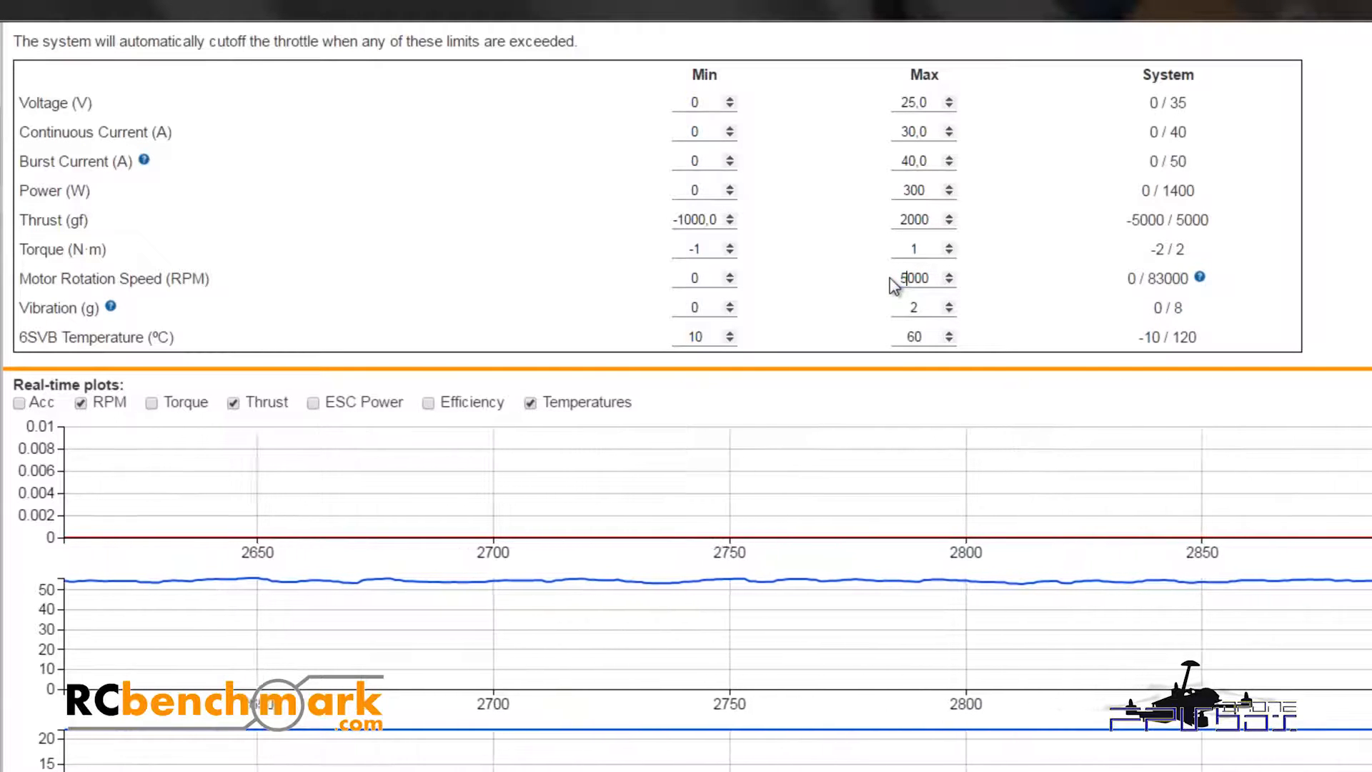
text(40)
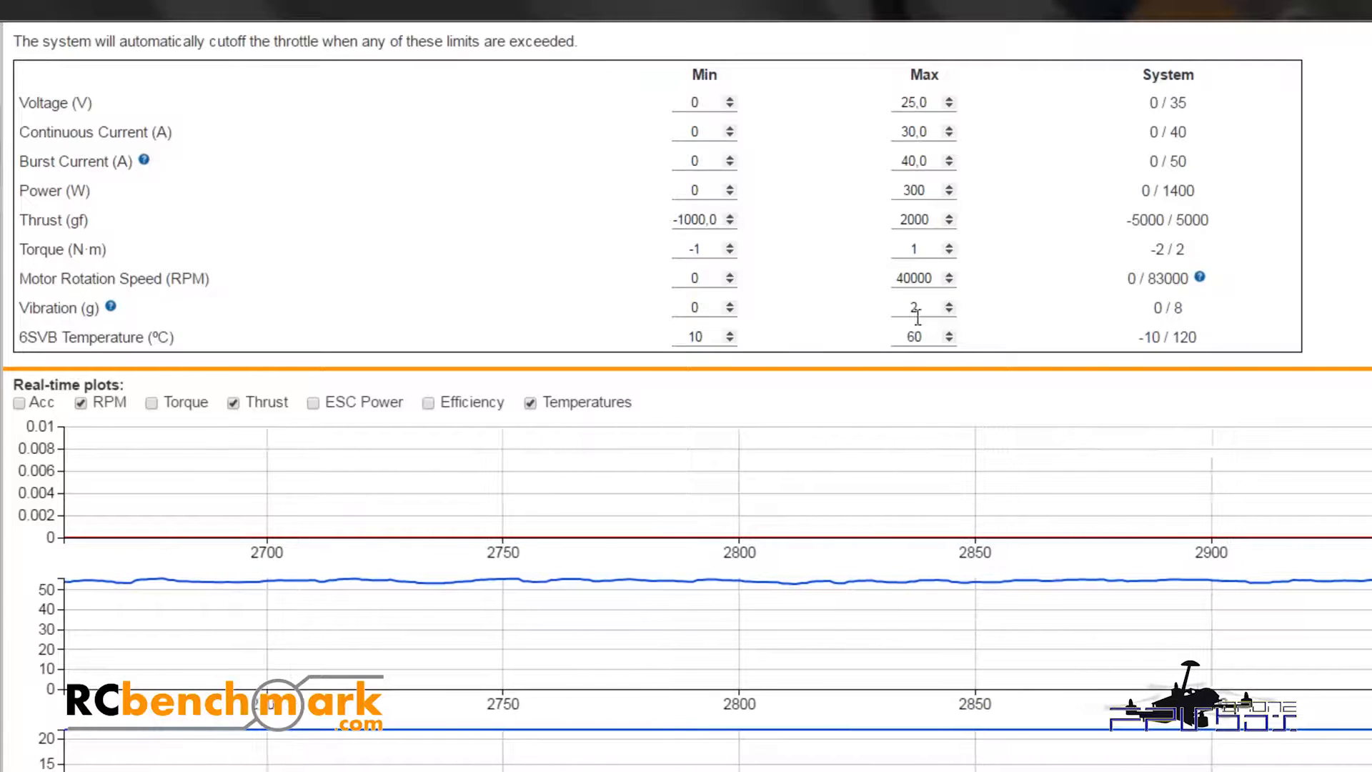
drag(928, 337, 898, 332)
text(40)
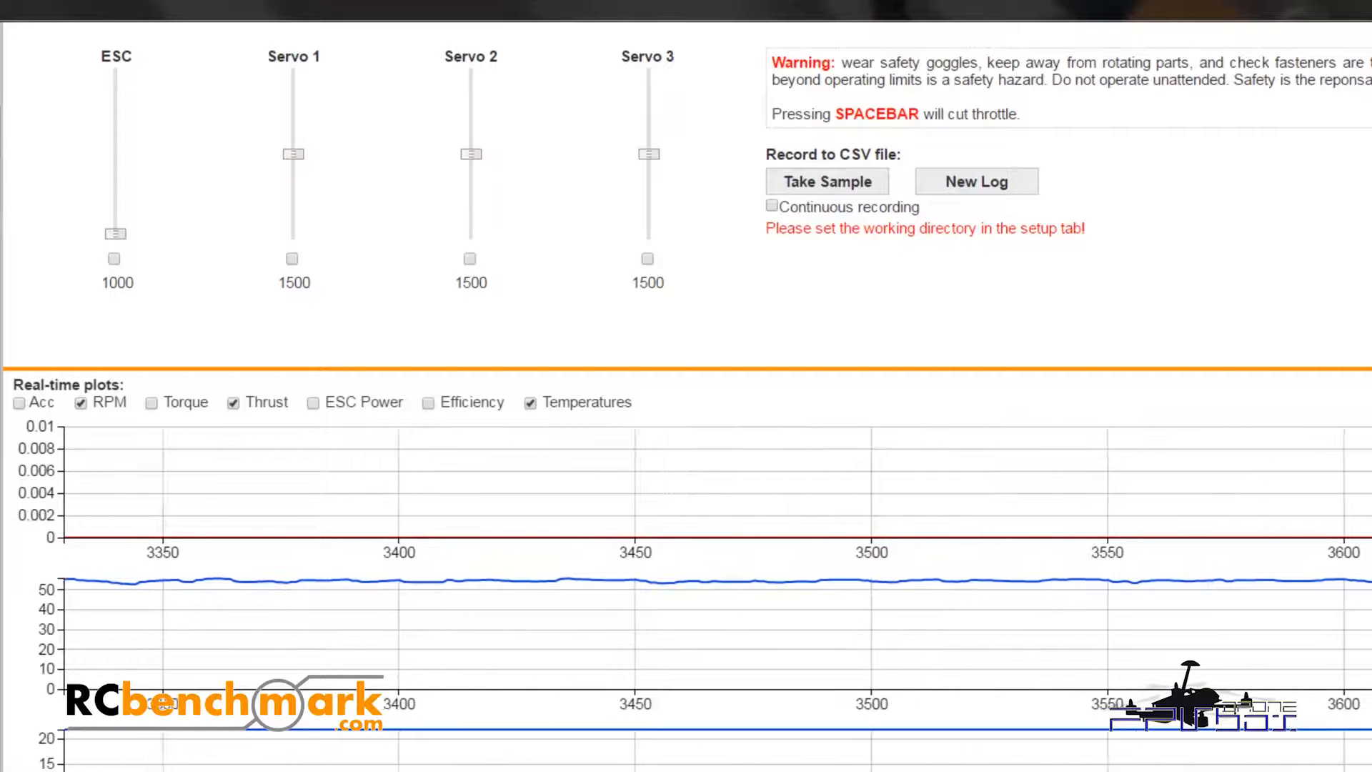
Step: Start choosing the working directory for log files in Setup and expand Mis documentos in the folder tree
click(1, 107)
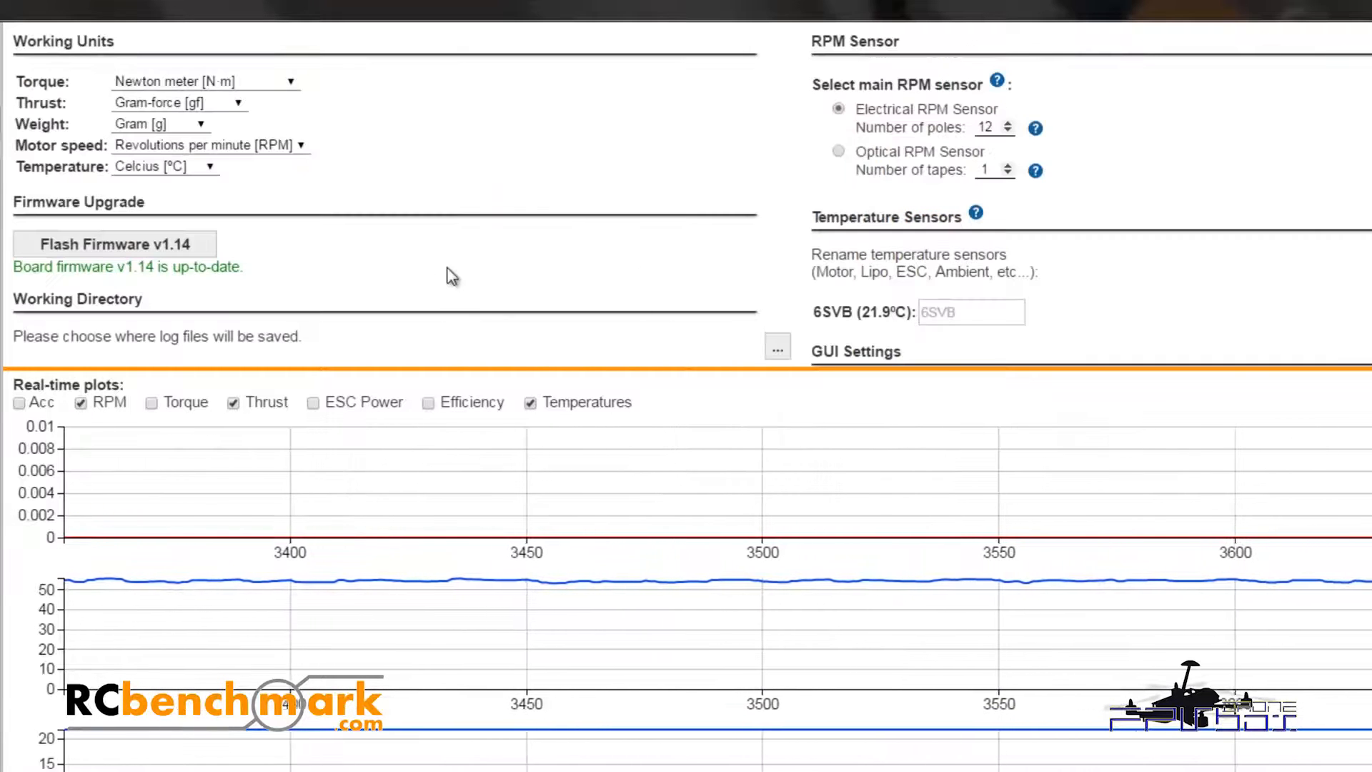
scroll(138, 200, down, 3)
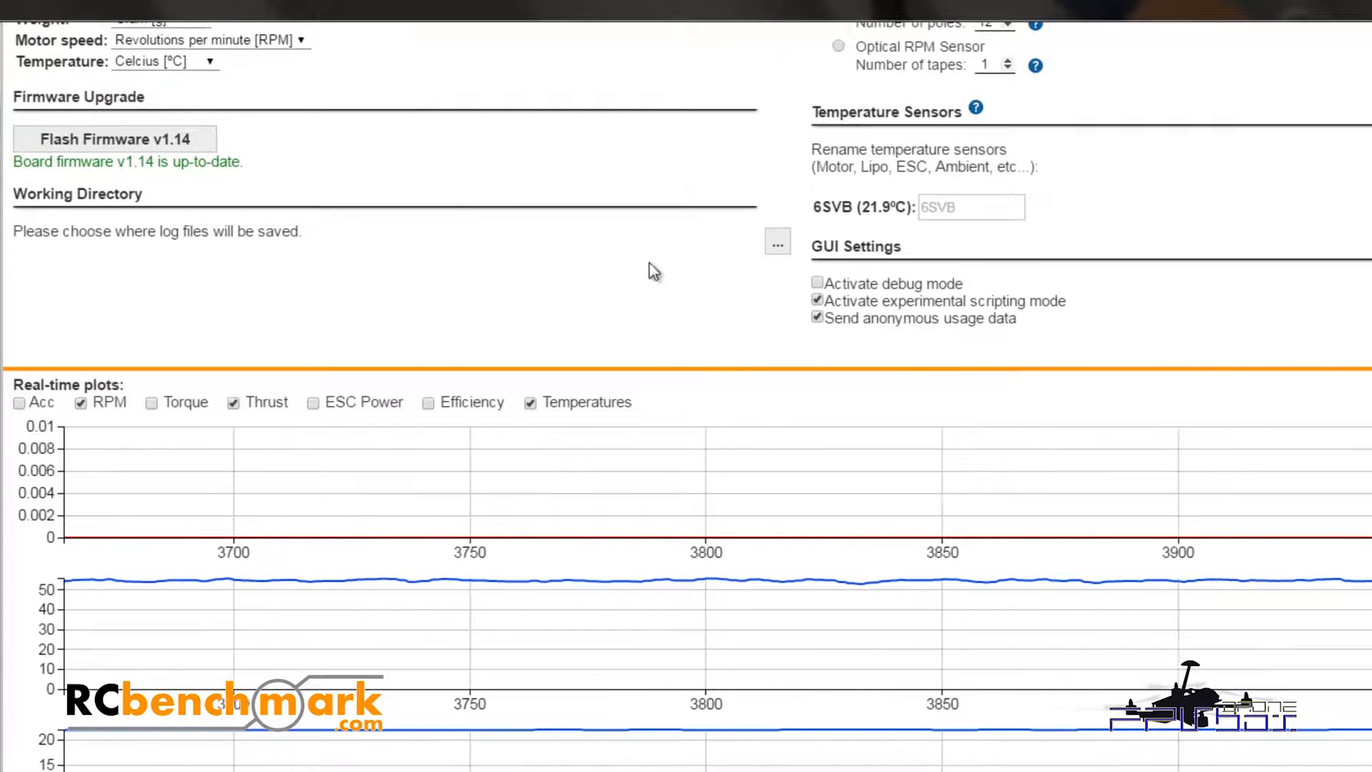
click(778, 243)
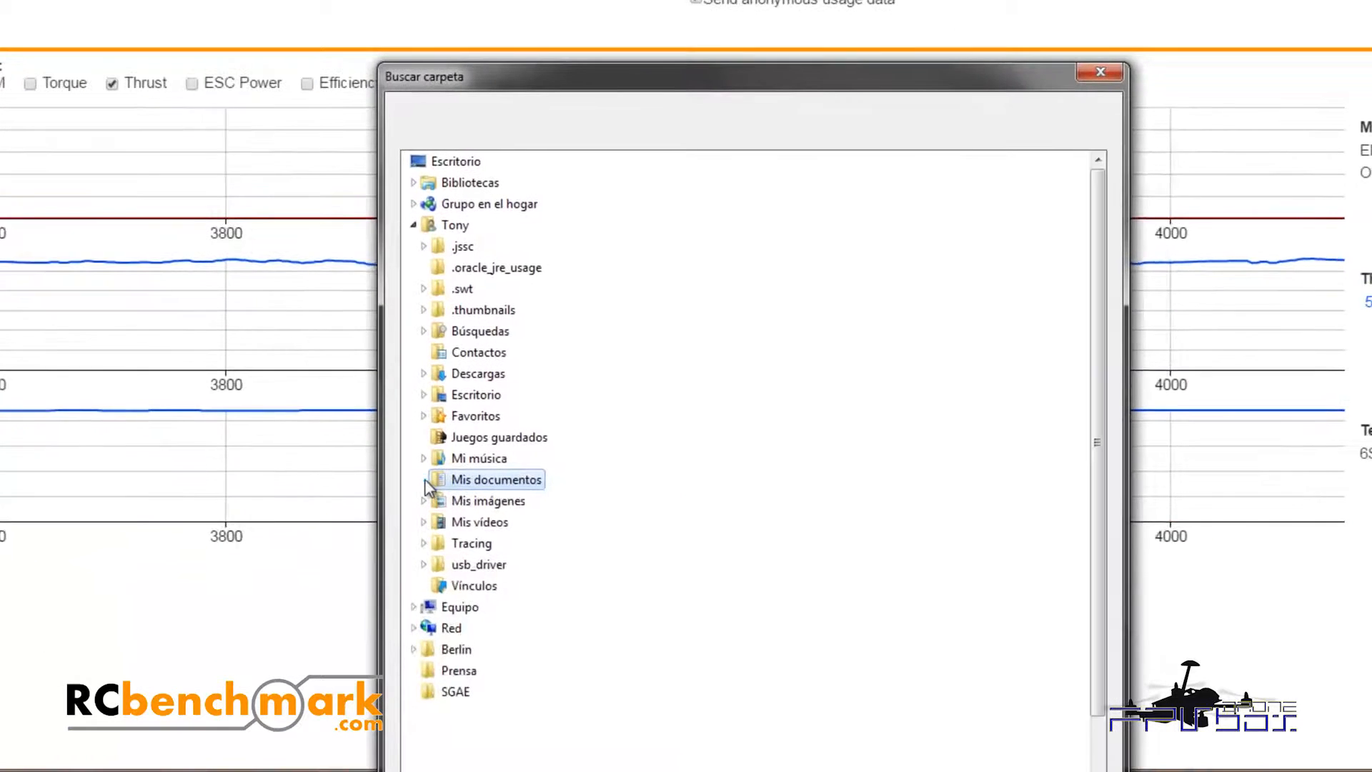
click(425, 480)
scroll(685, 397, down, 3)
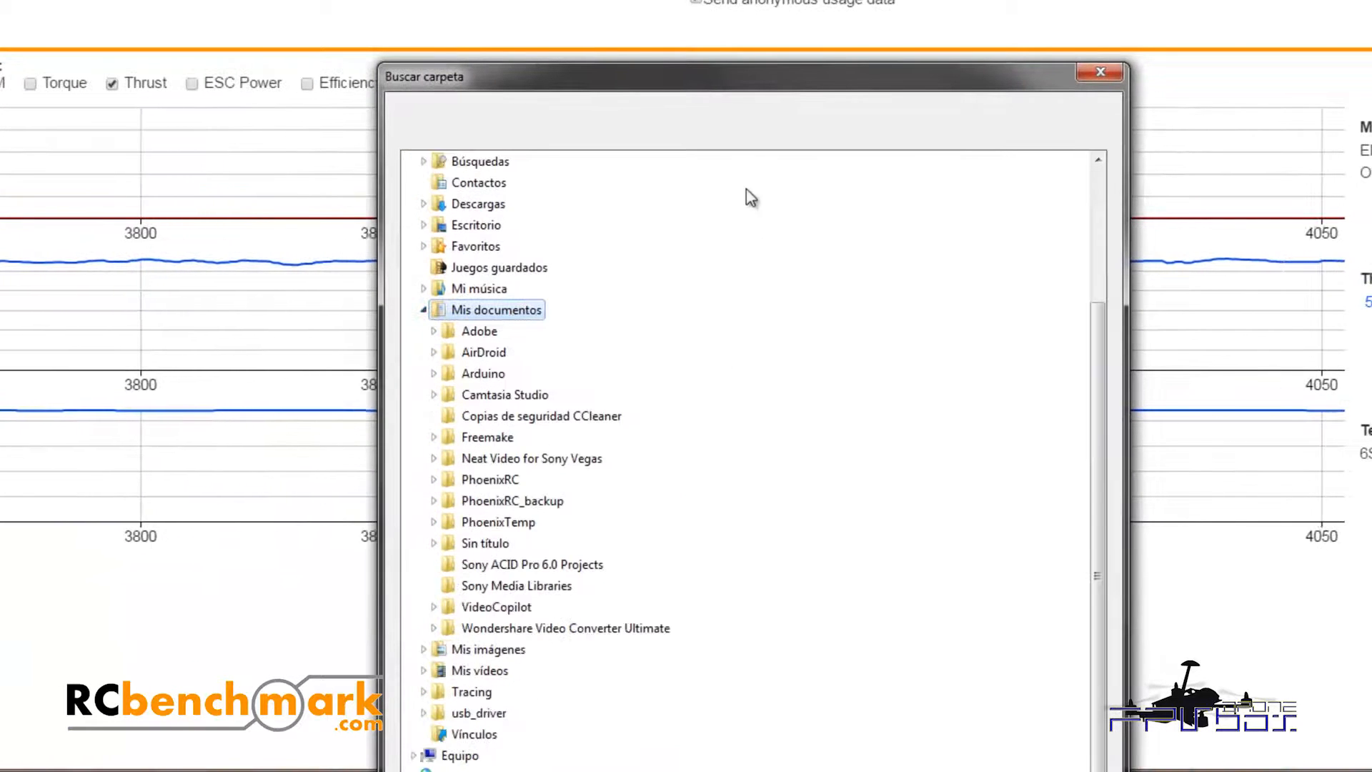
drag(744, 91, 628, 0)
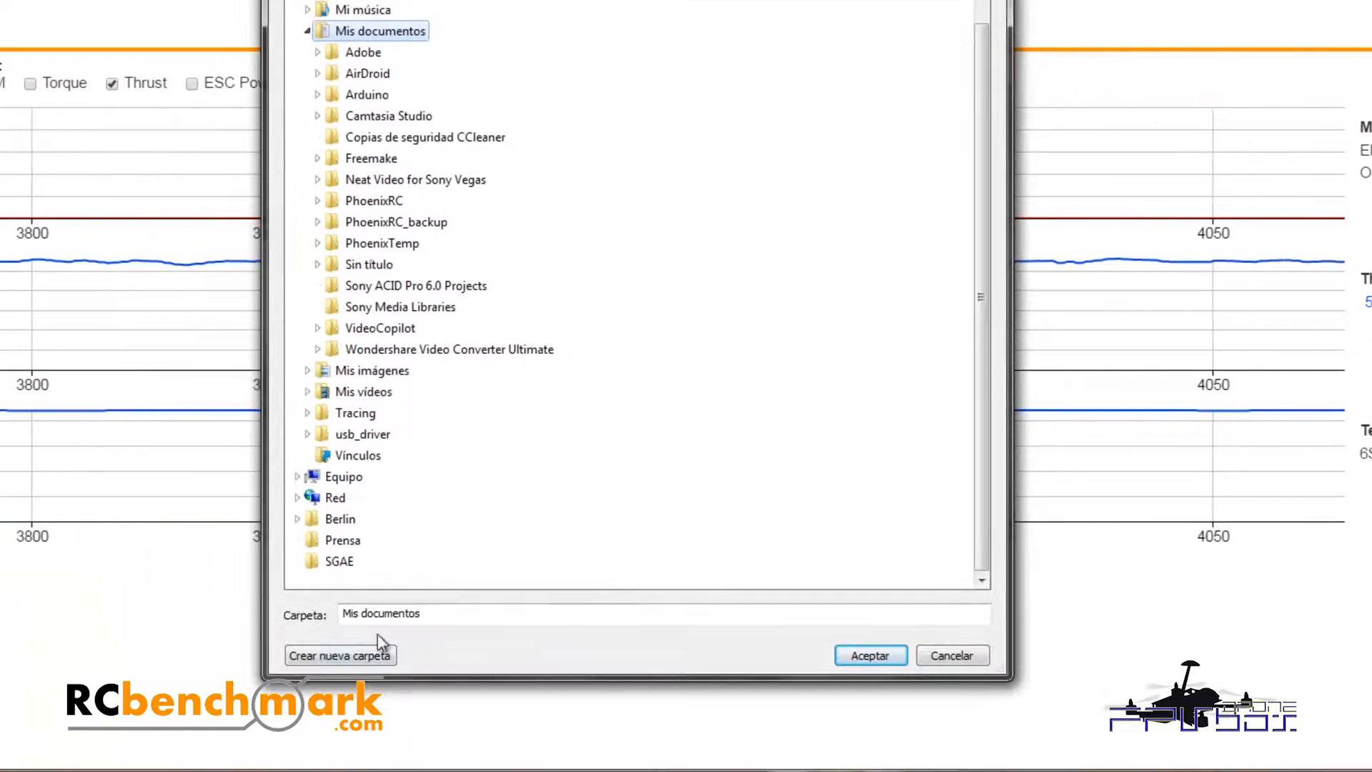
Step: Create a folder named dinamometro inside Mis documentos and accept it as the working directory
text(D)
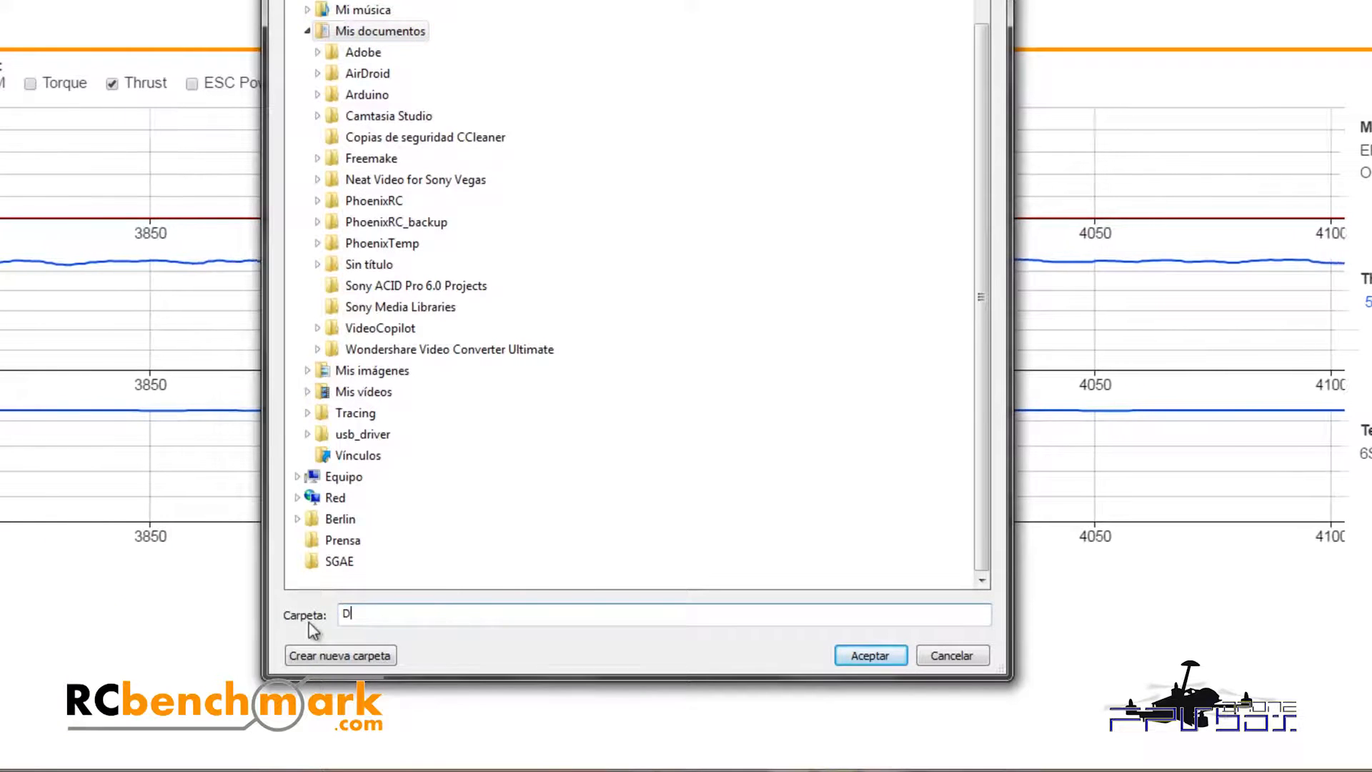
text(inamometro)
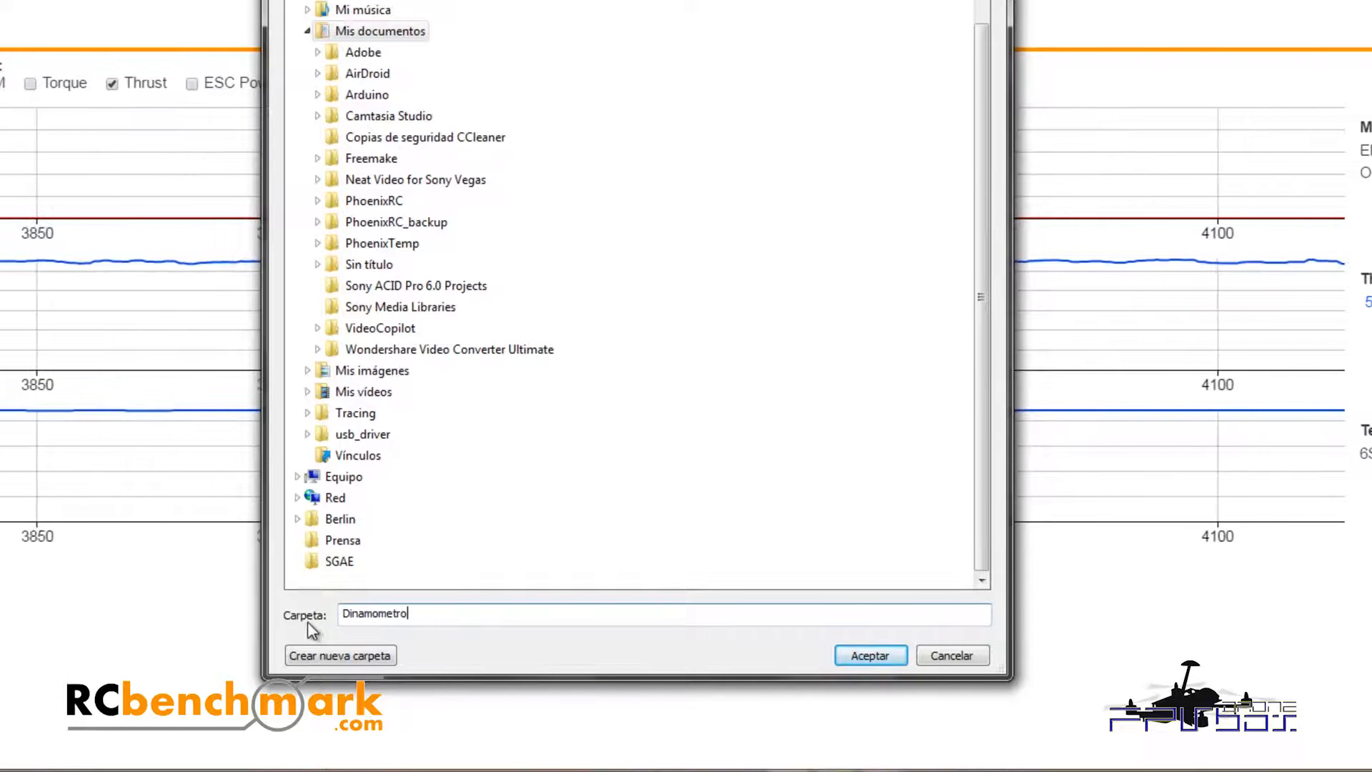
click(340, 654)
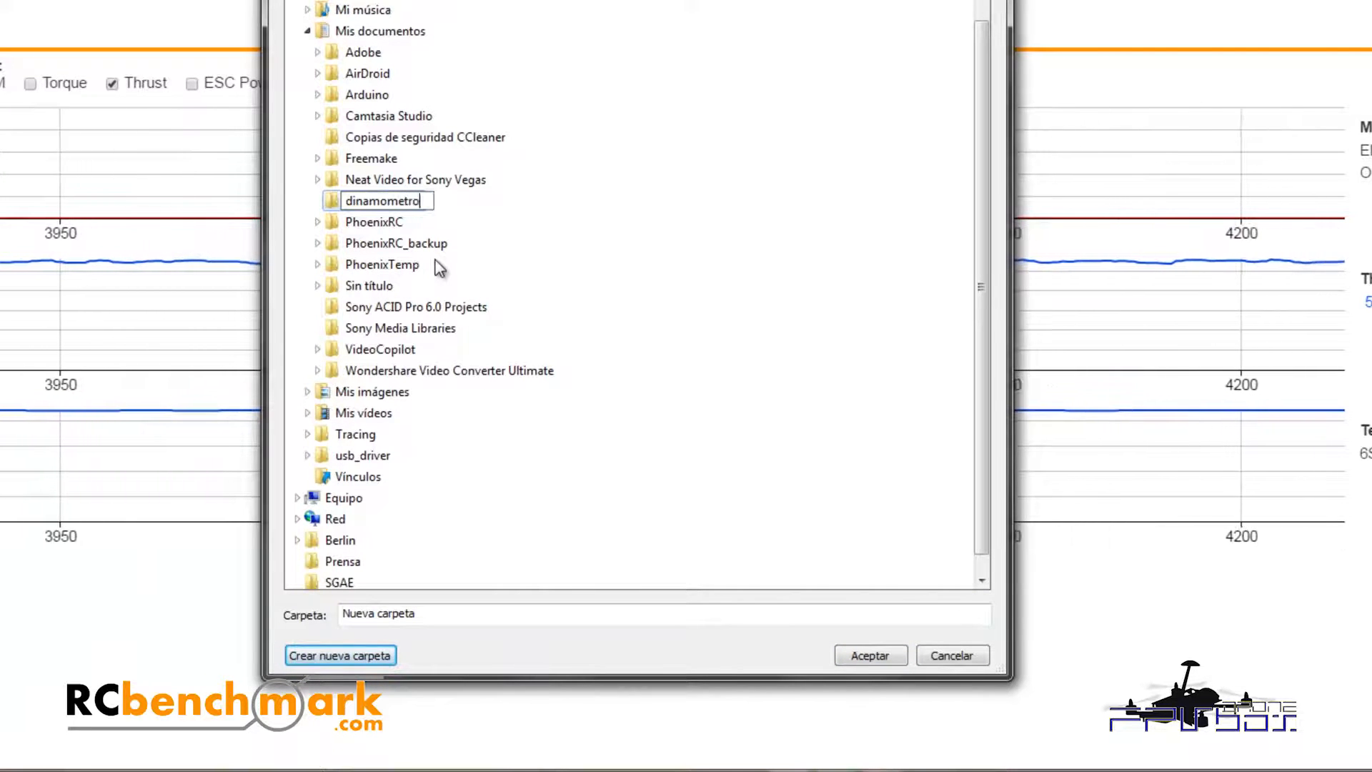
key(Return)
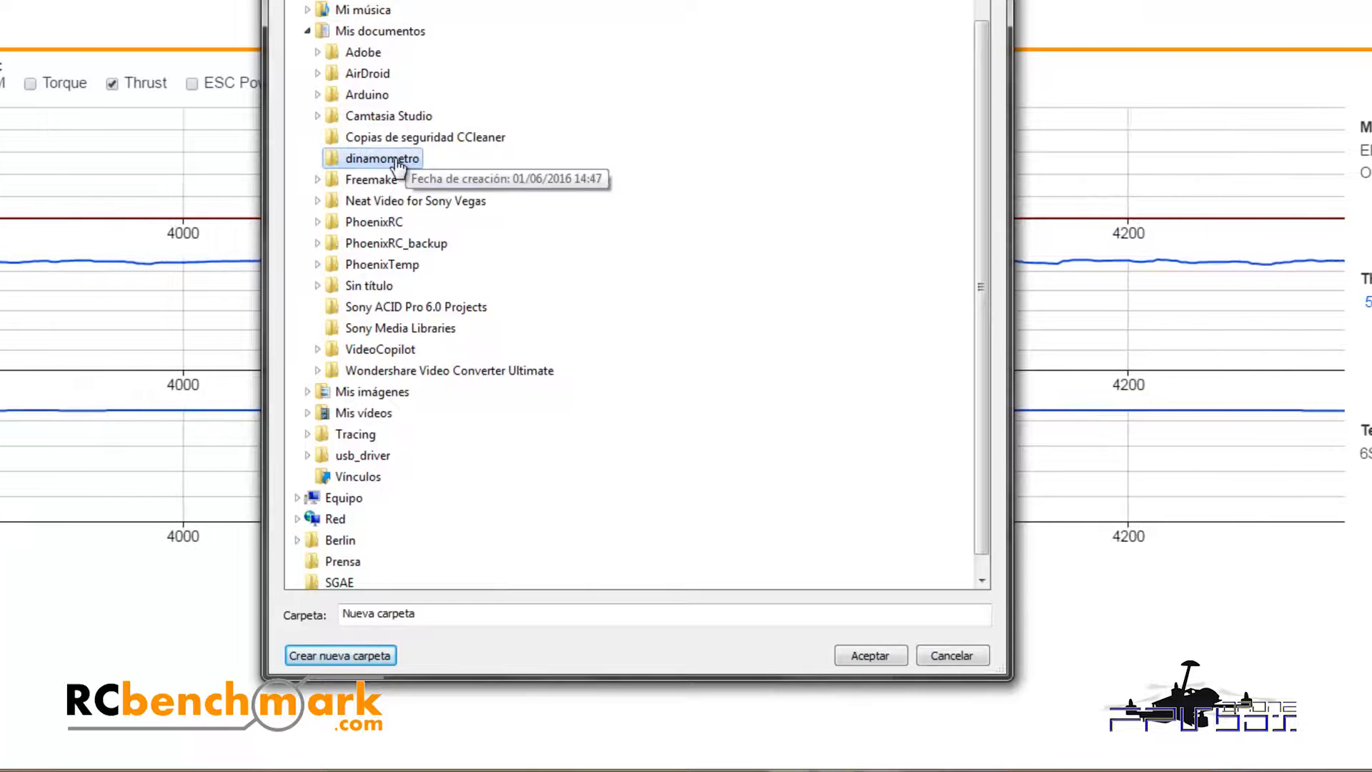
click(866, 655)
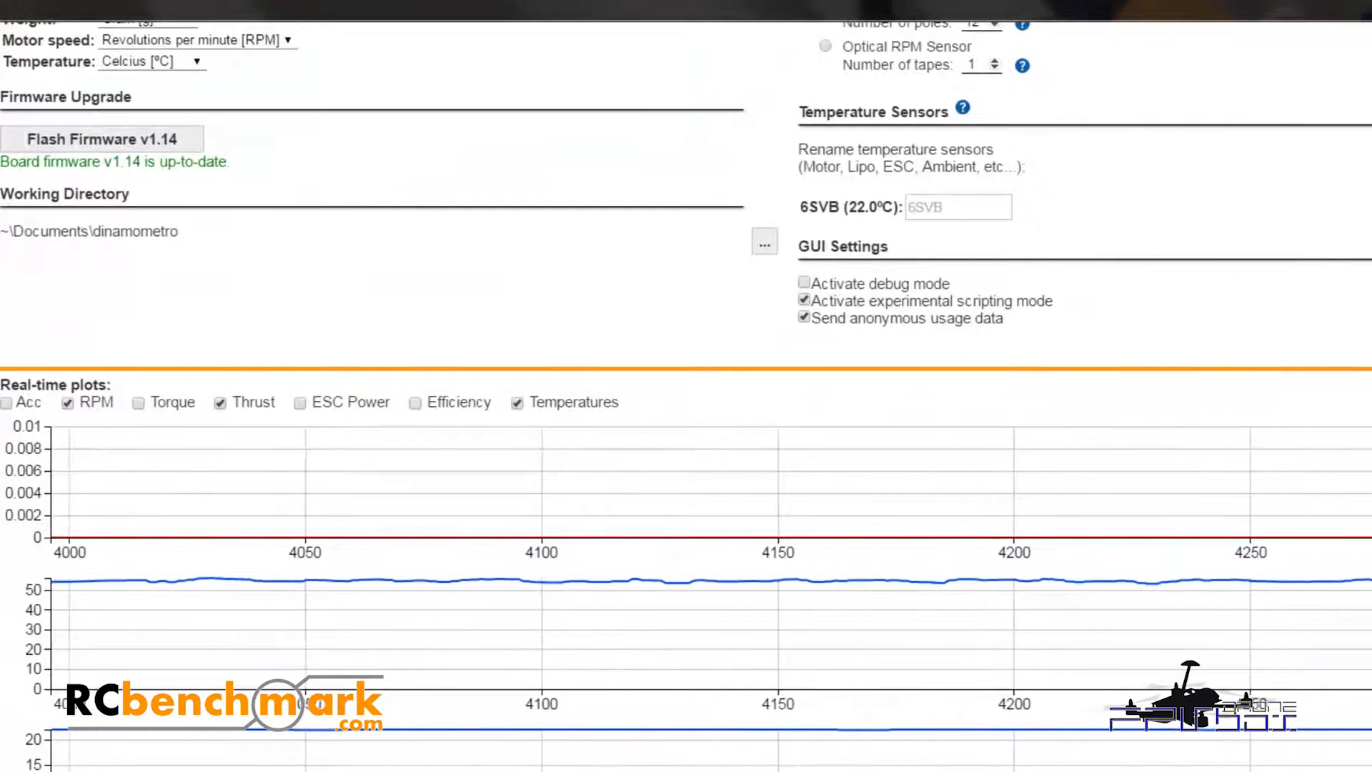
Step: In manual control, enable the ESC output and raise its throttle to 1217 µs
click(1, 108)
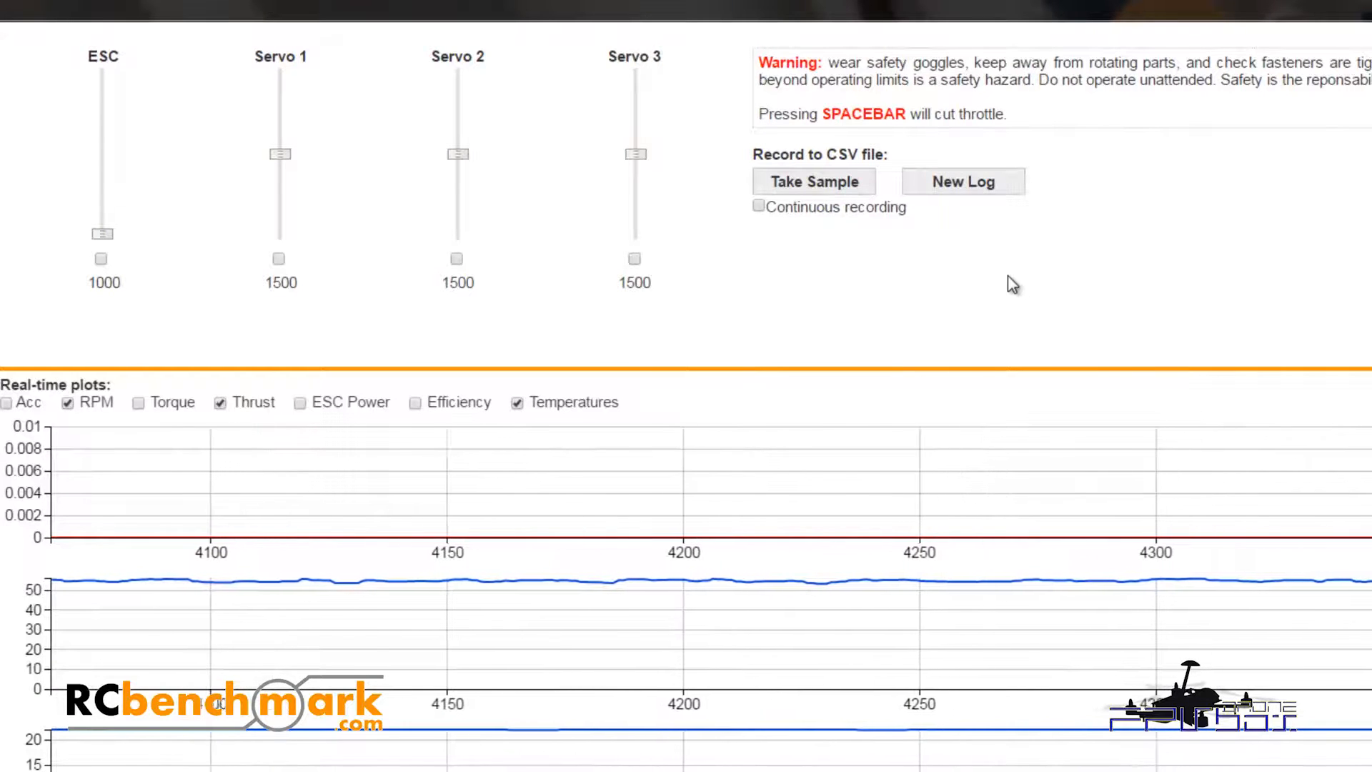
click(93, 237)
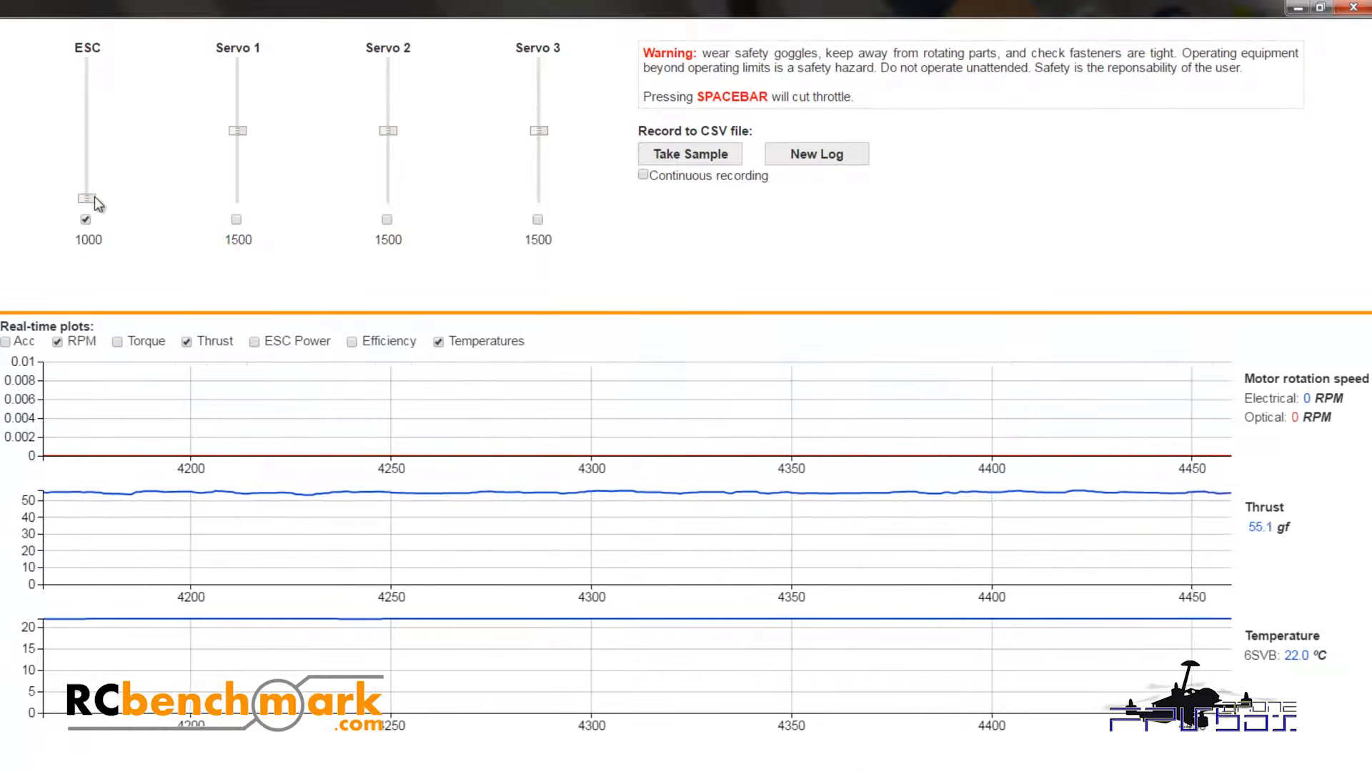
drag(93, 195, 98, 176)
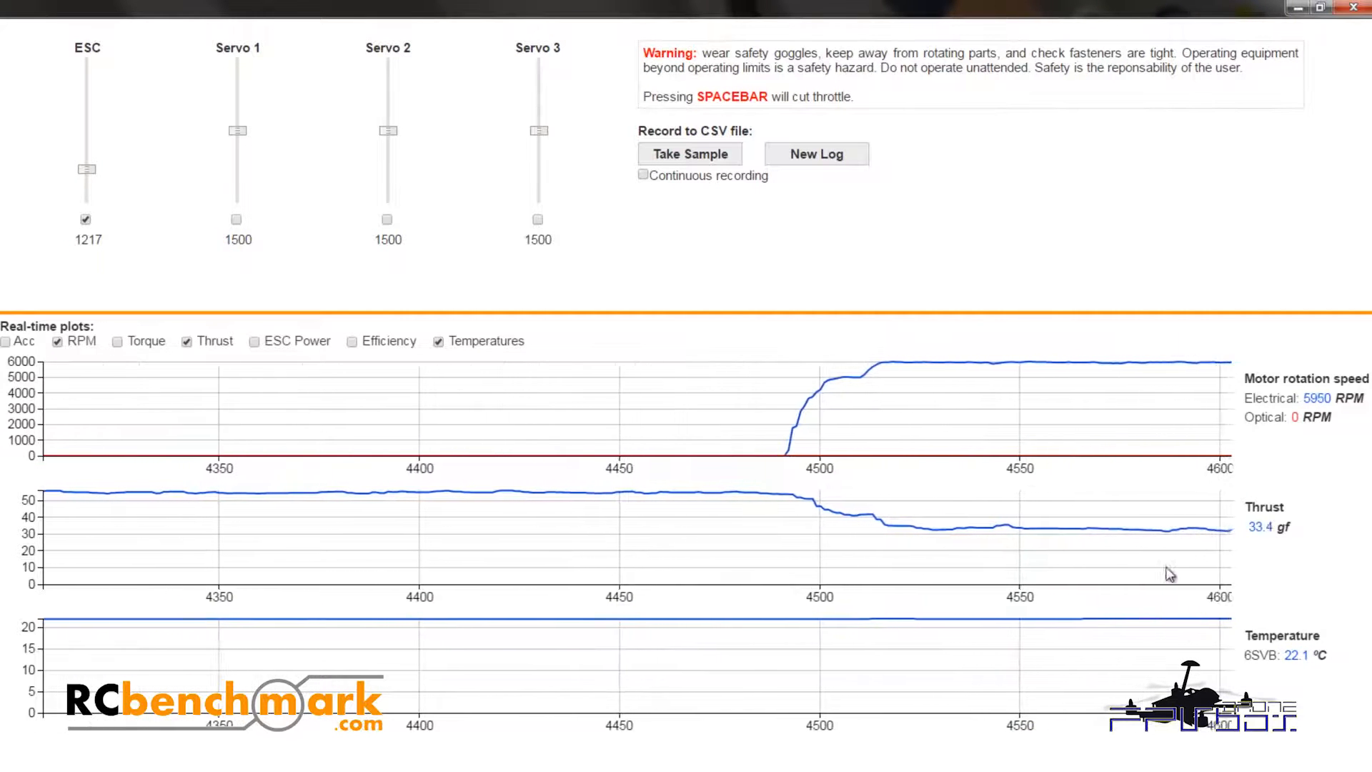
Step: Record a sample to the CSV file, raise the ESC throttle to 1362 µs, and record a second sample
click(698, 161)
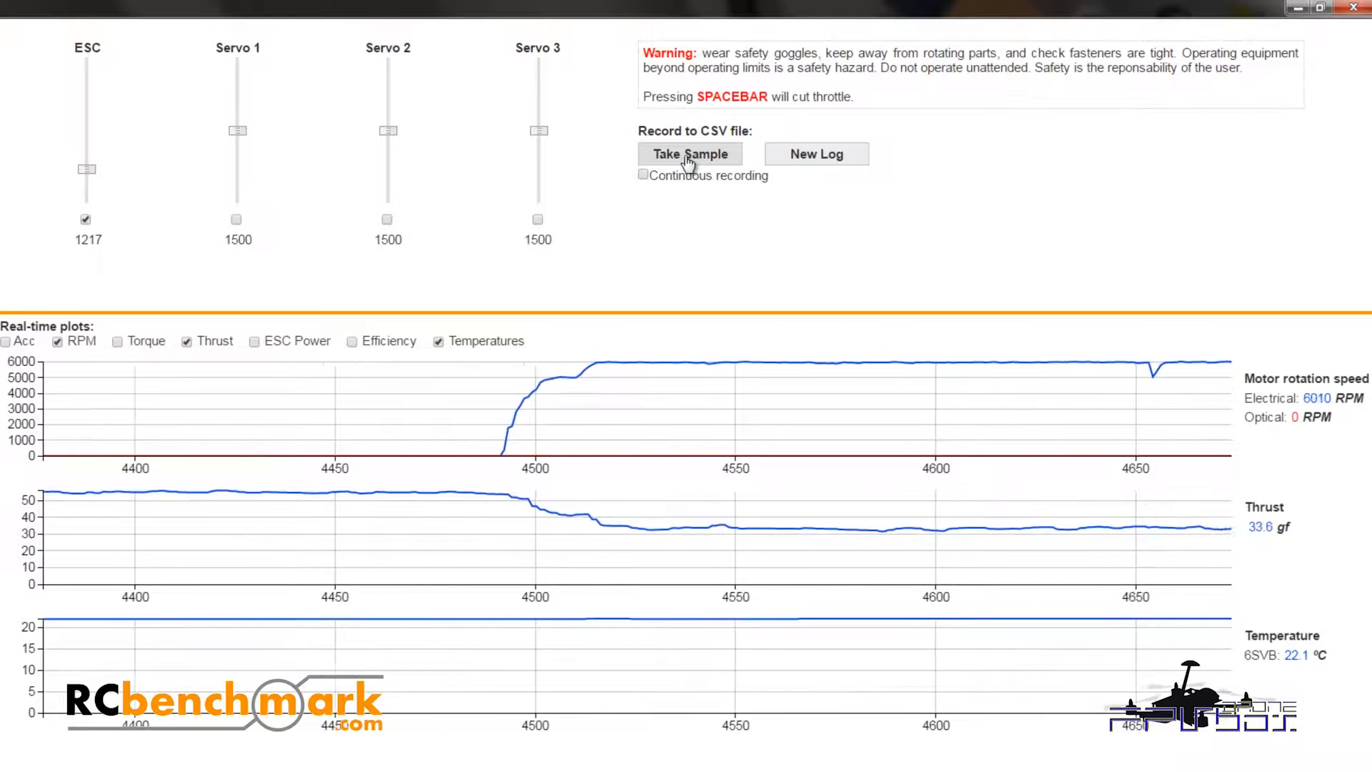
click(688, 159)
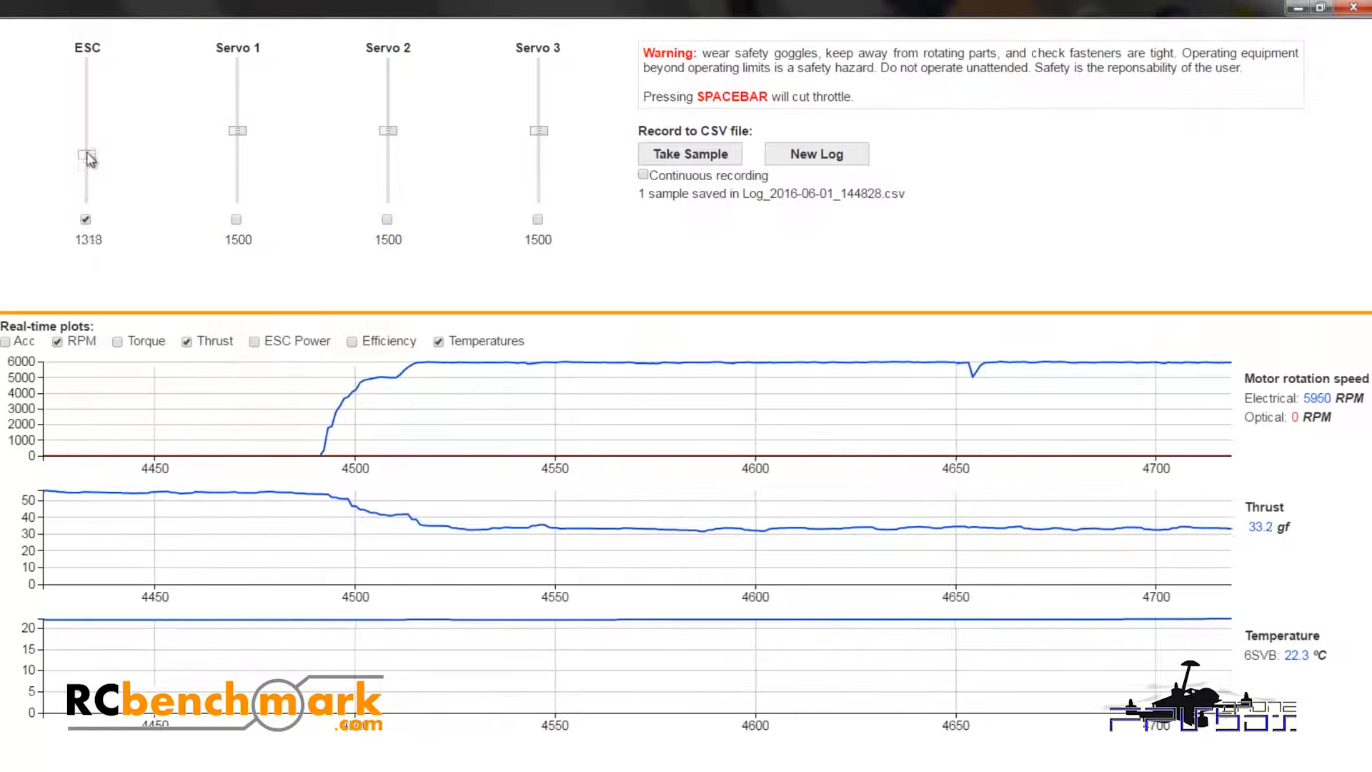
drag(88, 169, 87, 148)
click(691, 158)
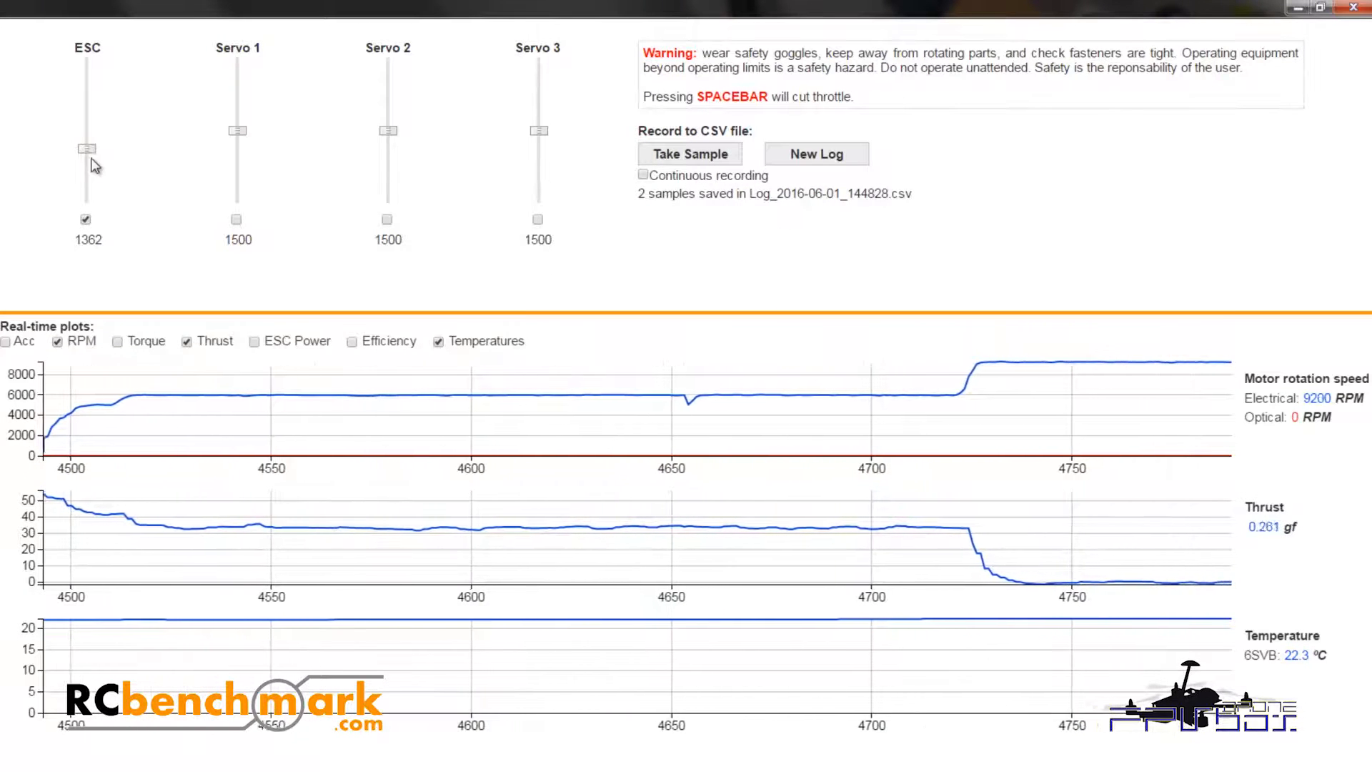
Step: Cut the motor throttle with the emergency cutoff and switch the ESC output off
key(space)
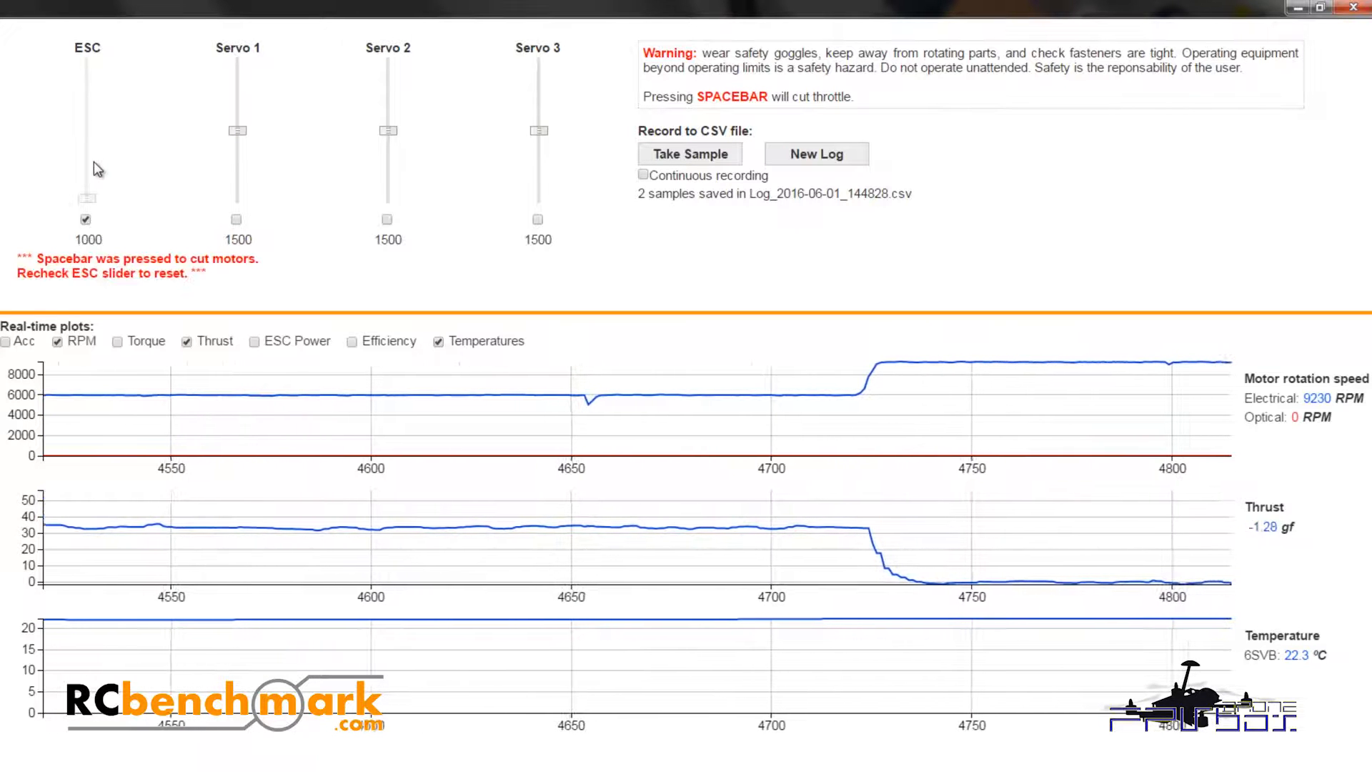
click(86, 220)
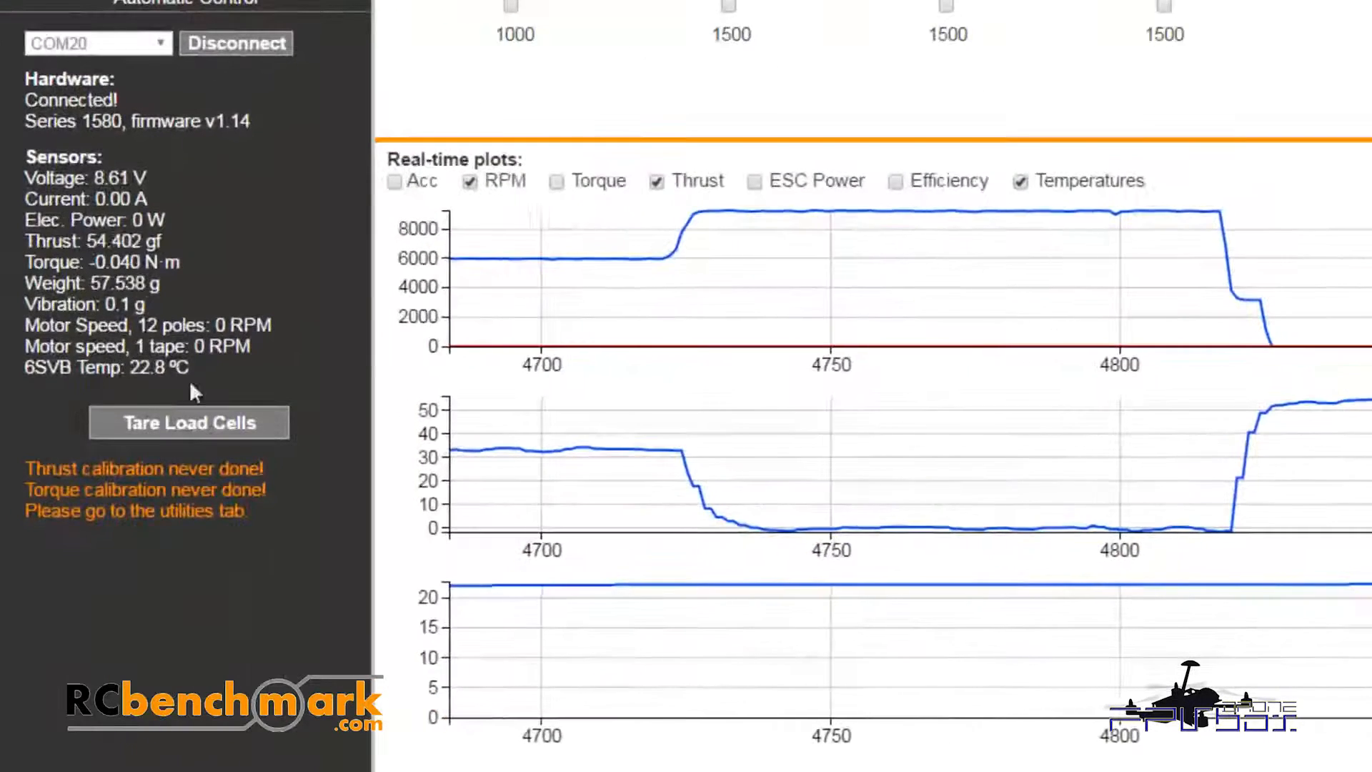
Step: Tare the load cells and open the utilities page with the thrust and torque calibration options
click(186, 425)
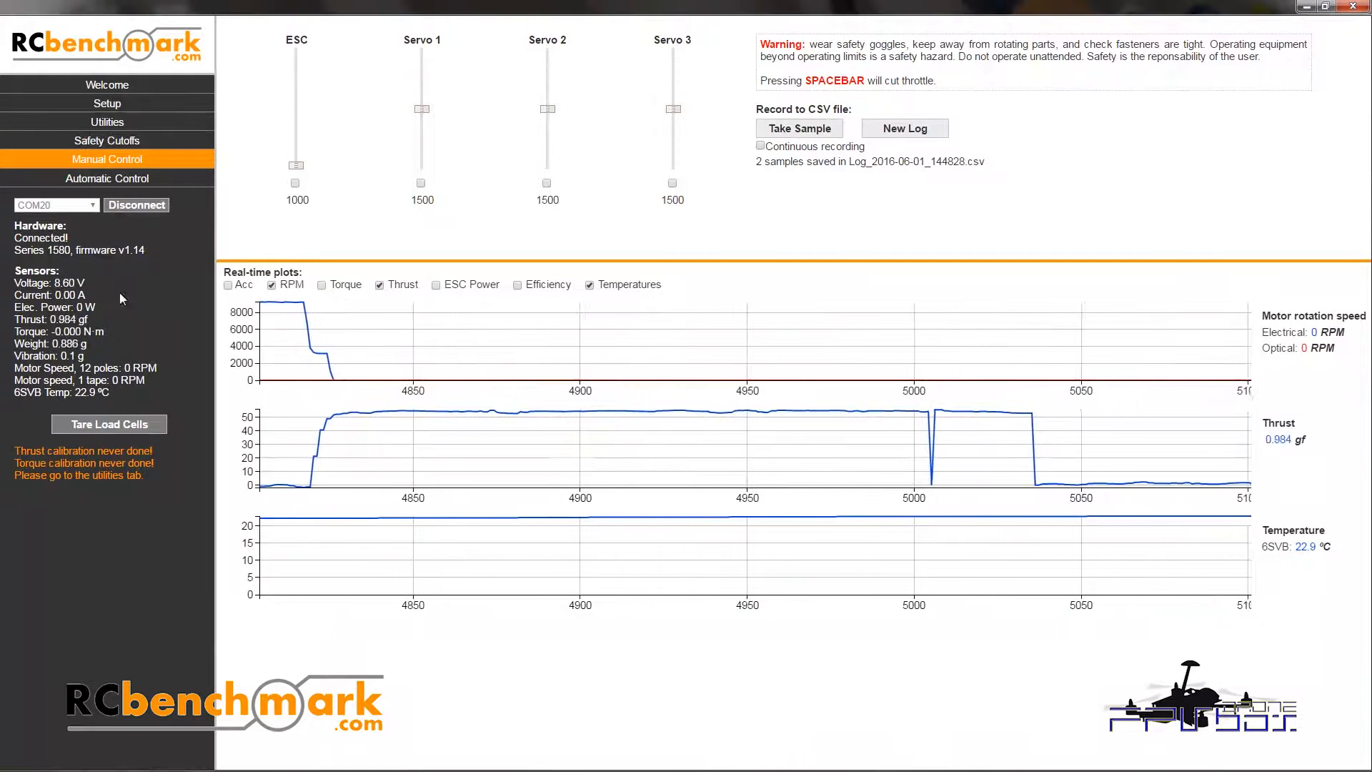
click(110, 120)
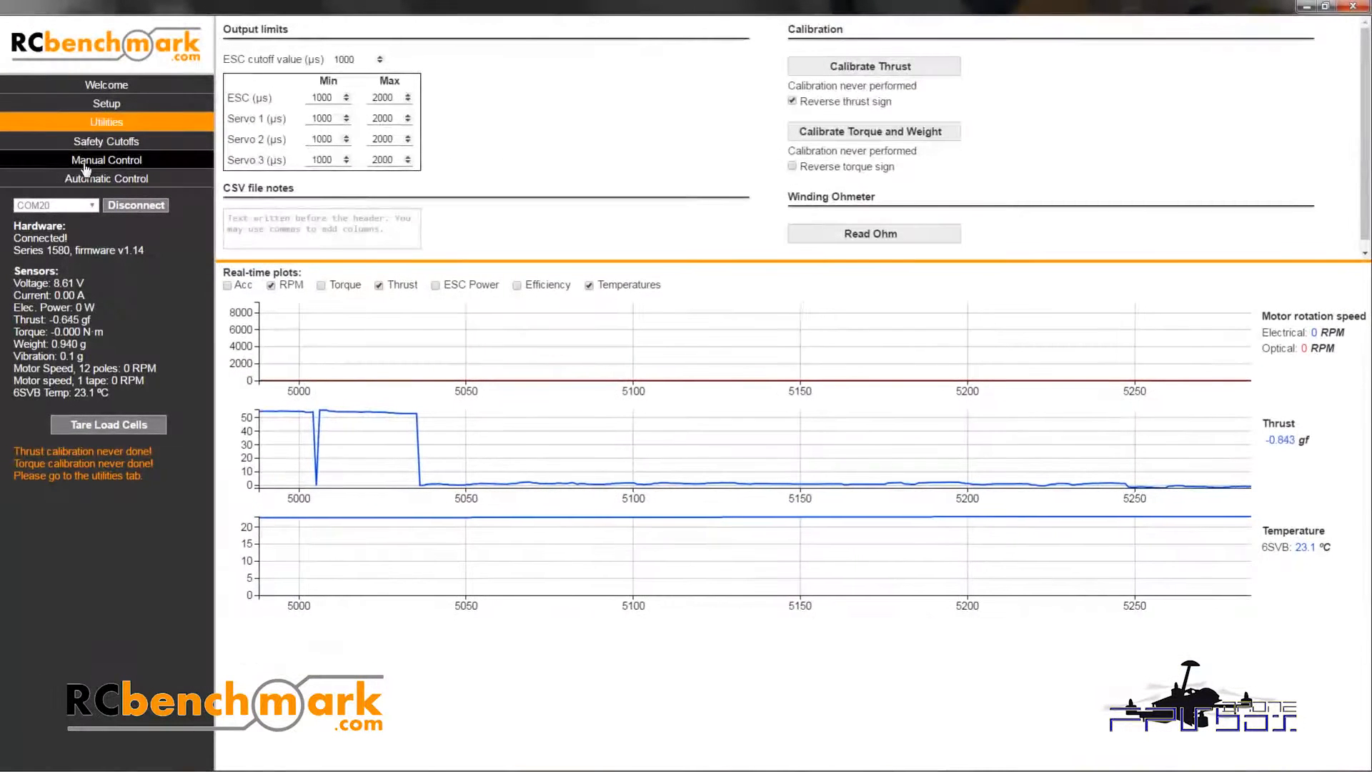
Step: In manual control, enable the ESC output, run the motor up briefly, return the throttle to 1000 µs and switch the output off
click(85, 164)
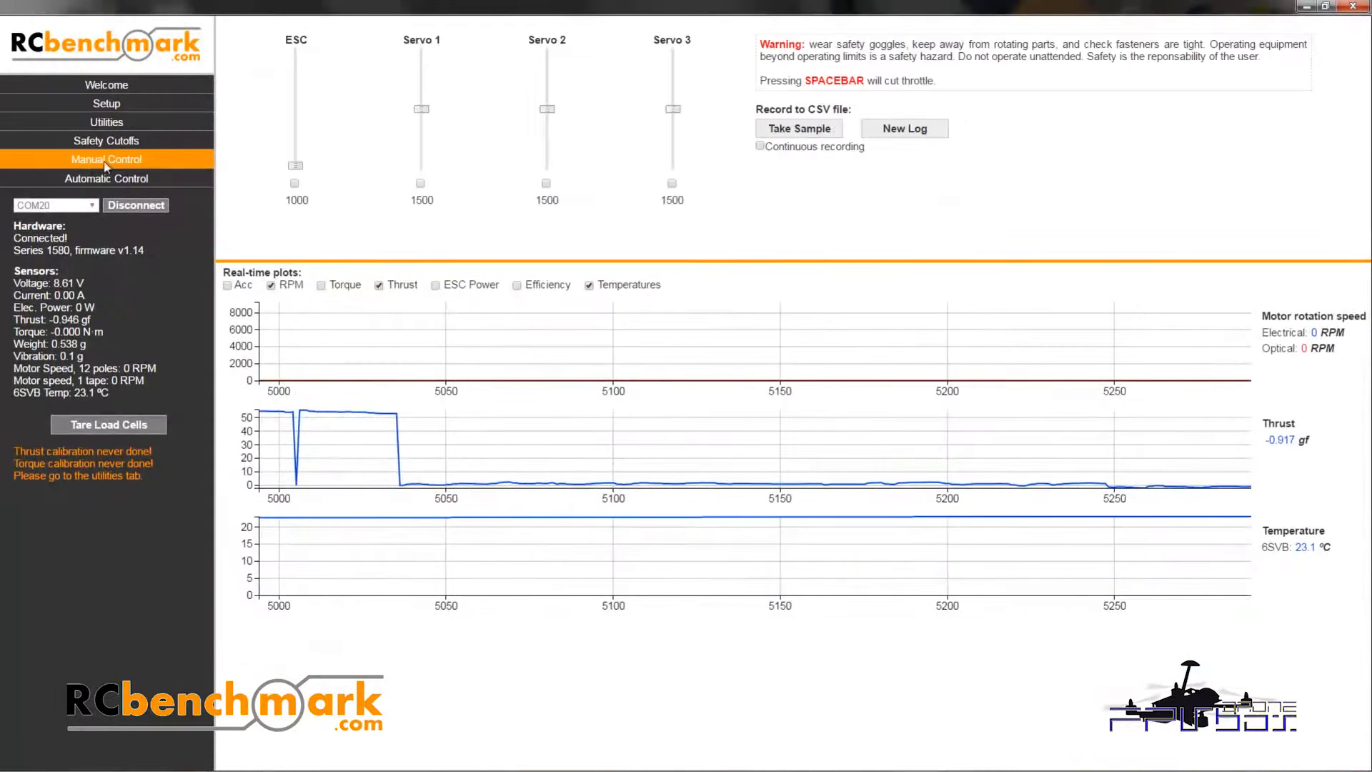
click(295, 184)
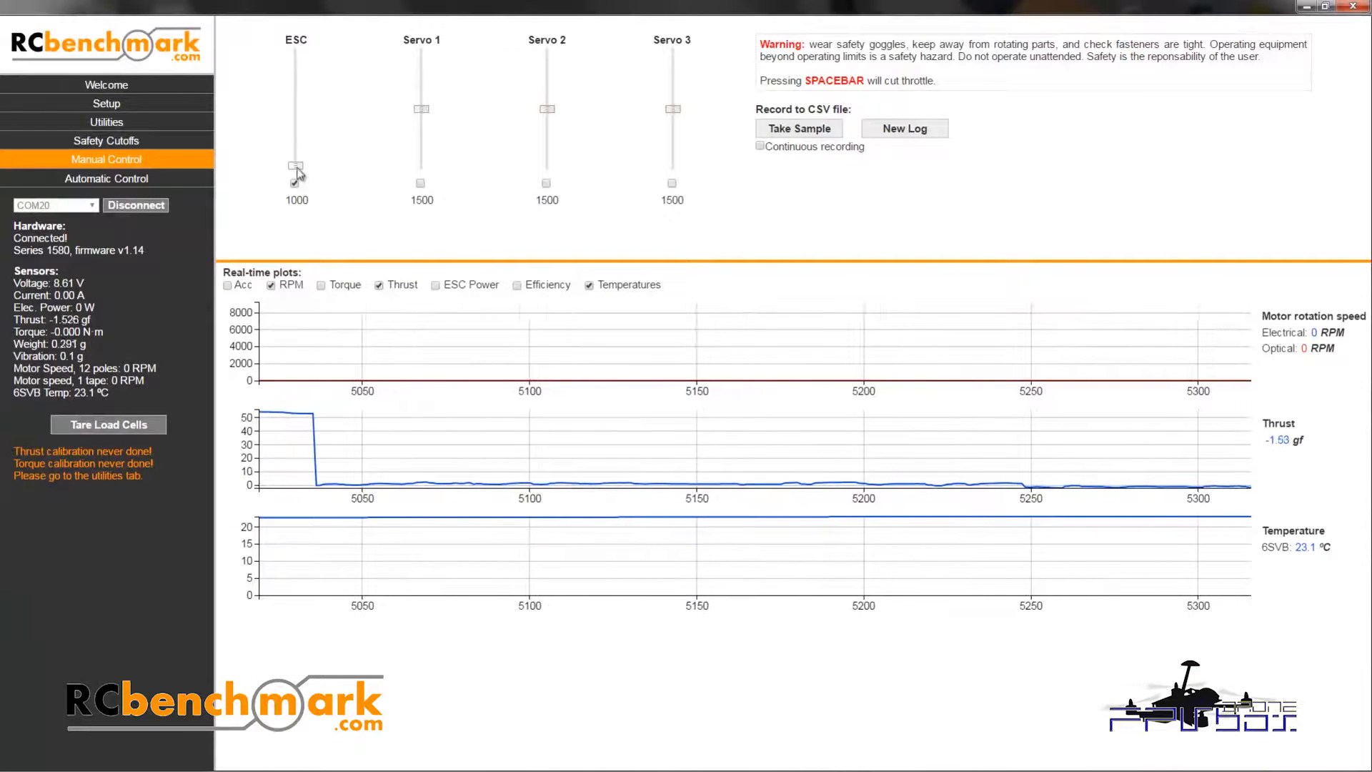
mouse_move(296, 166)
mouse_down()
mouse_move(298, 123)
mouse_move(292, 185)
mouse_up()
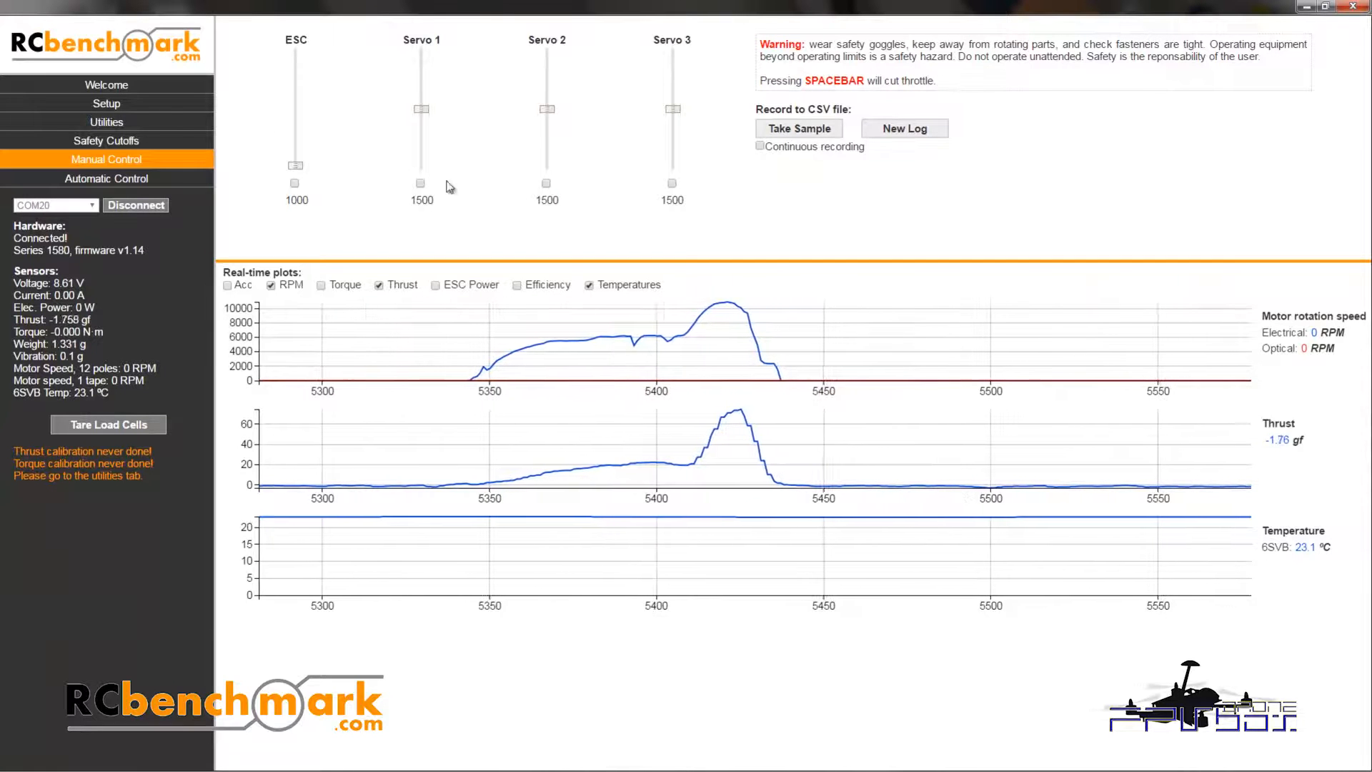
Step: Check the experimental scripting option in the setup and load the stock script Sweep - discrete in automatic control
click(97, 180)
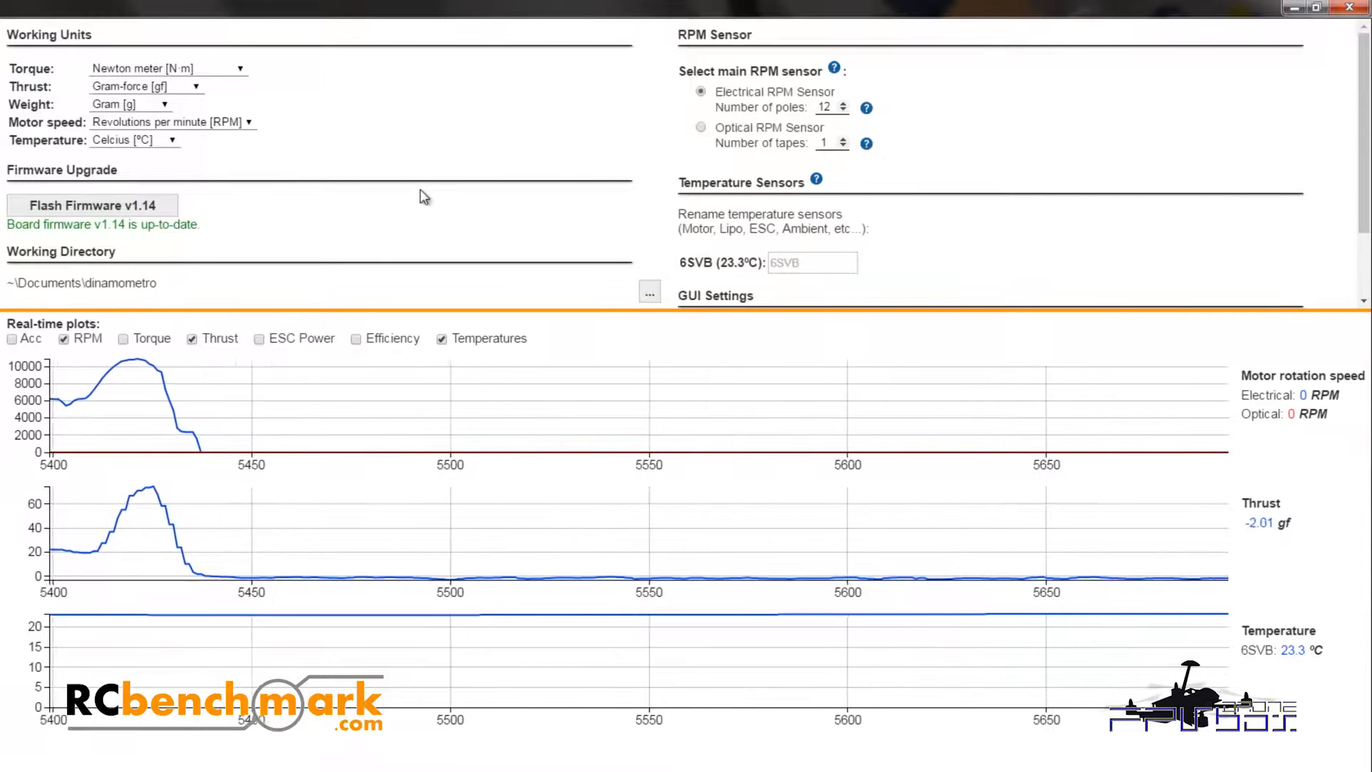
scroll(459, 199, down, 2)
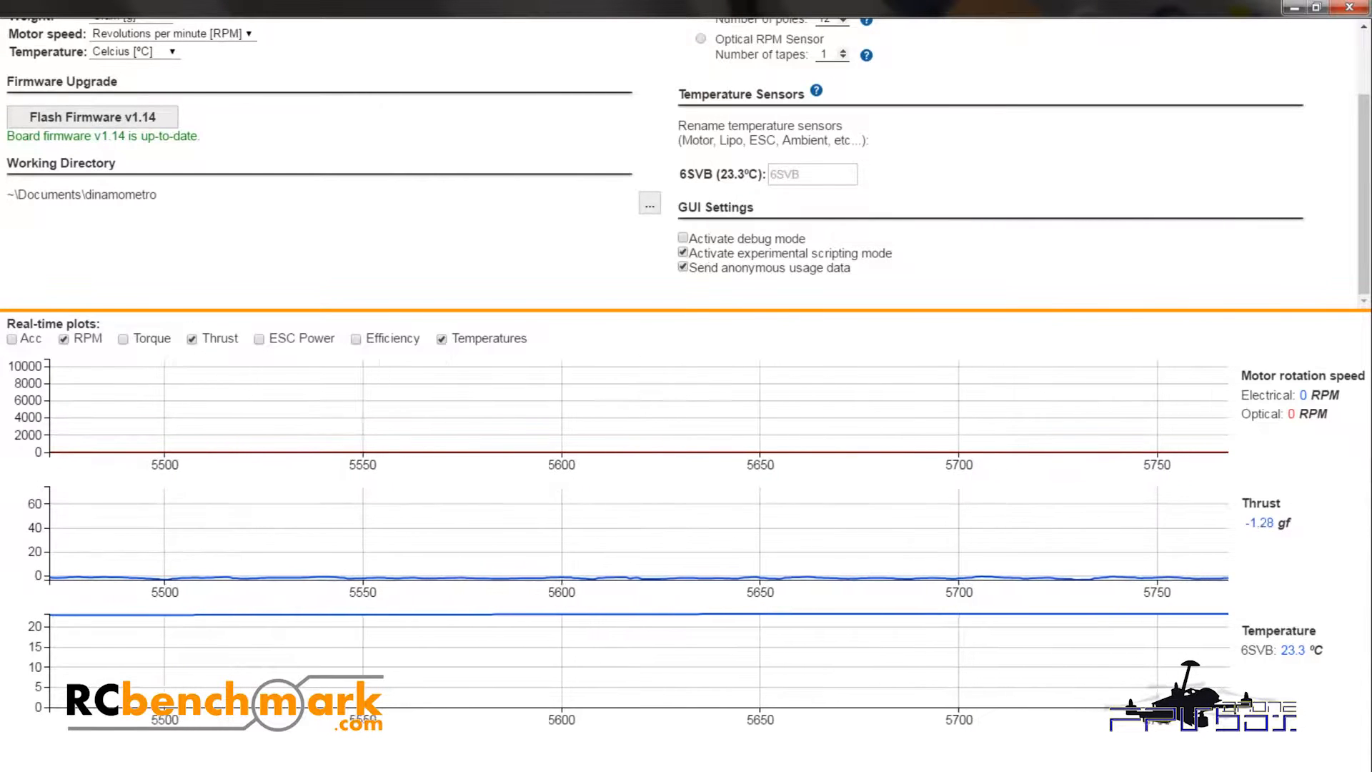
click(1, 159)
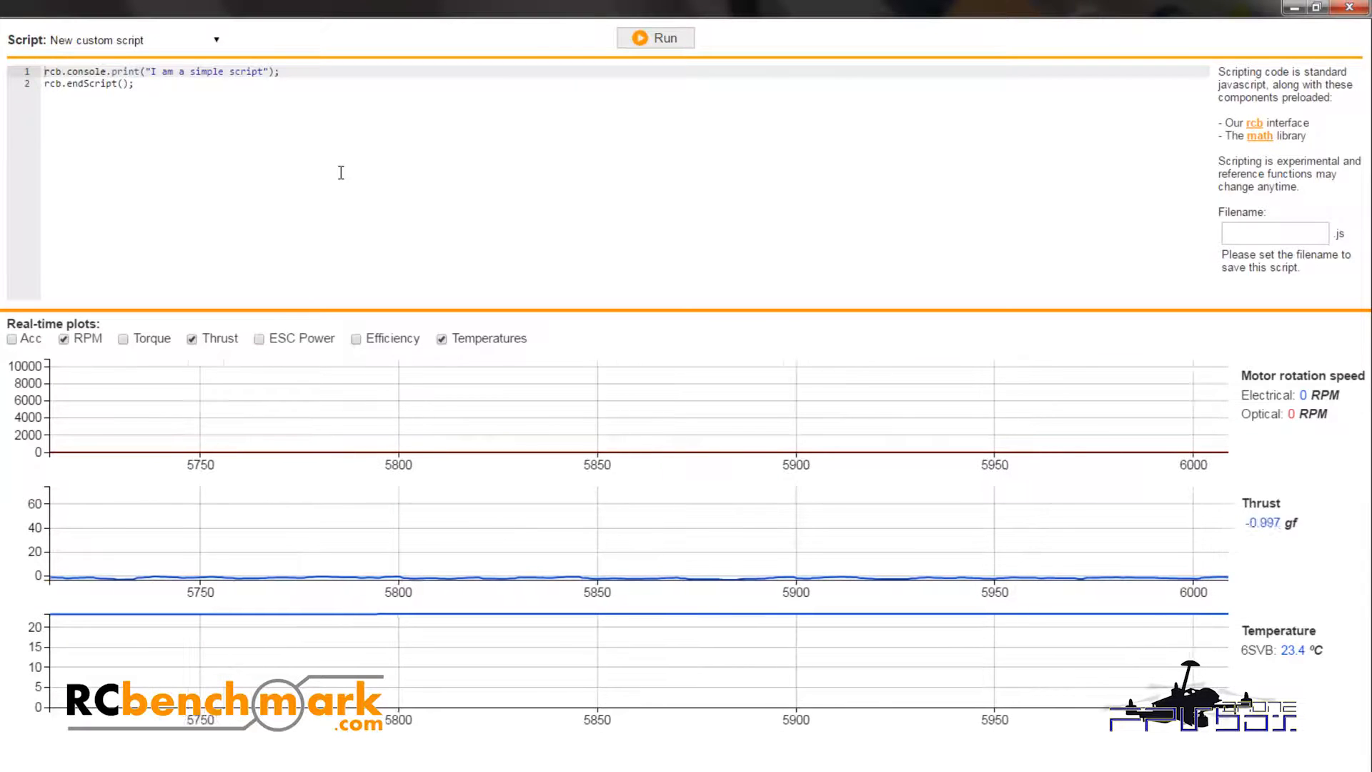
click(218, 41)
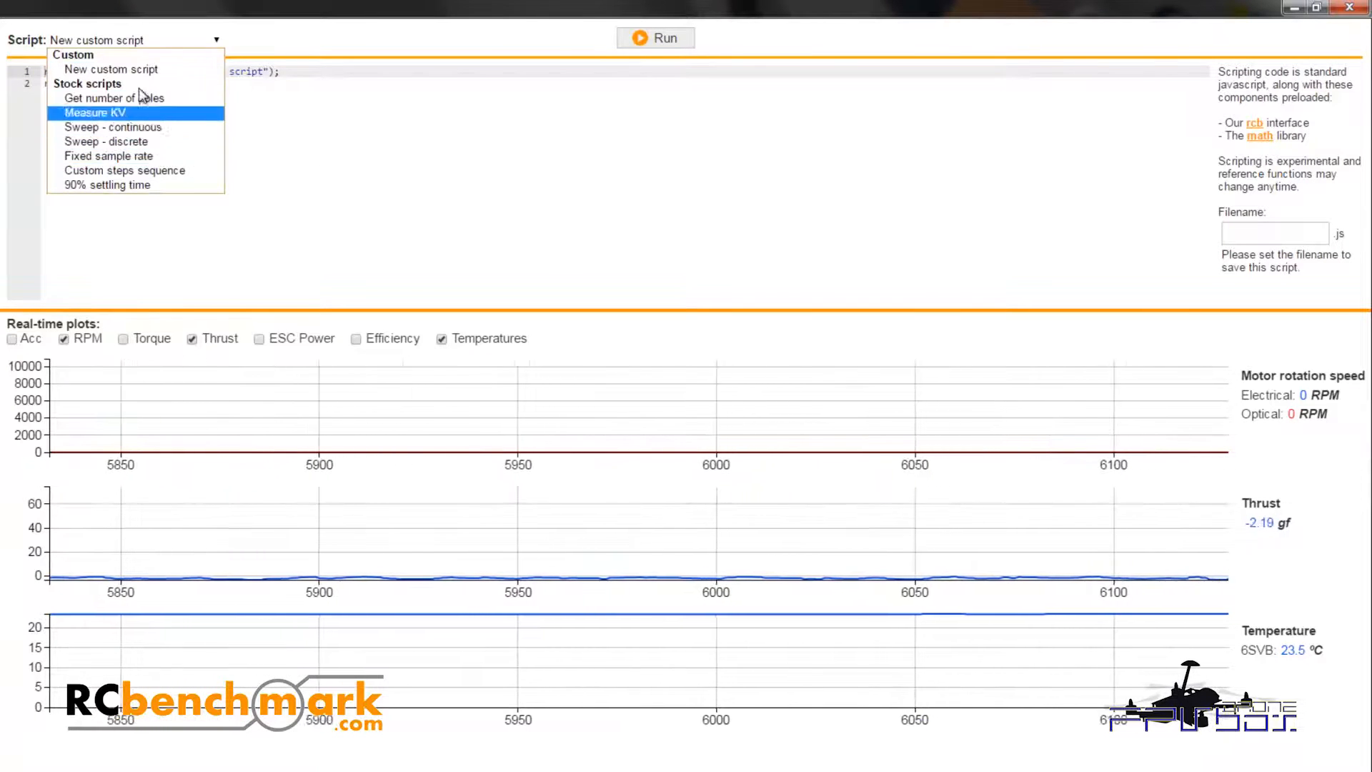
click(118, 143)
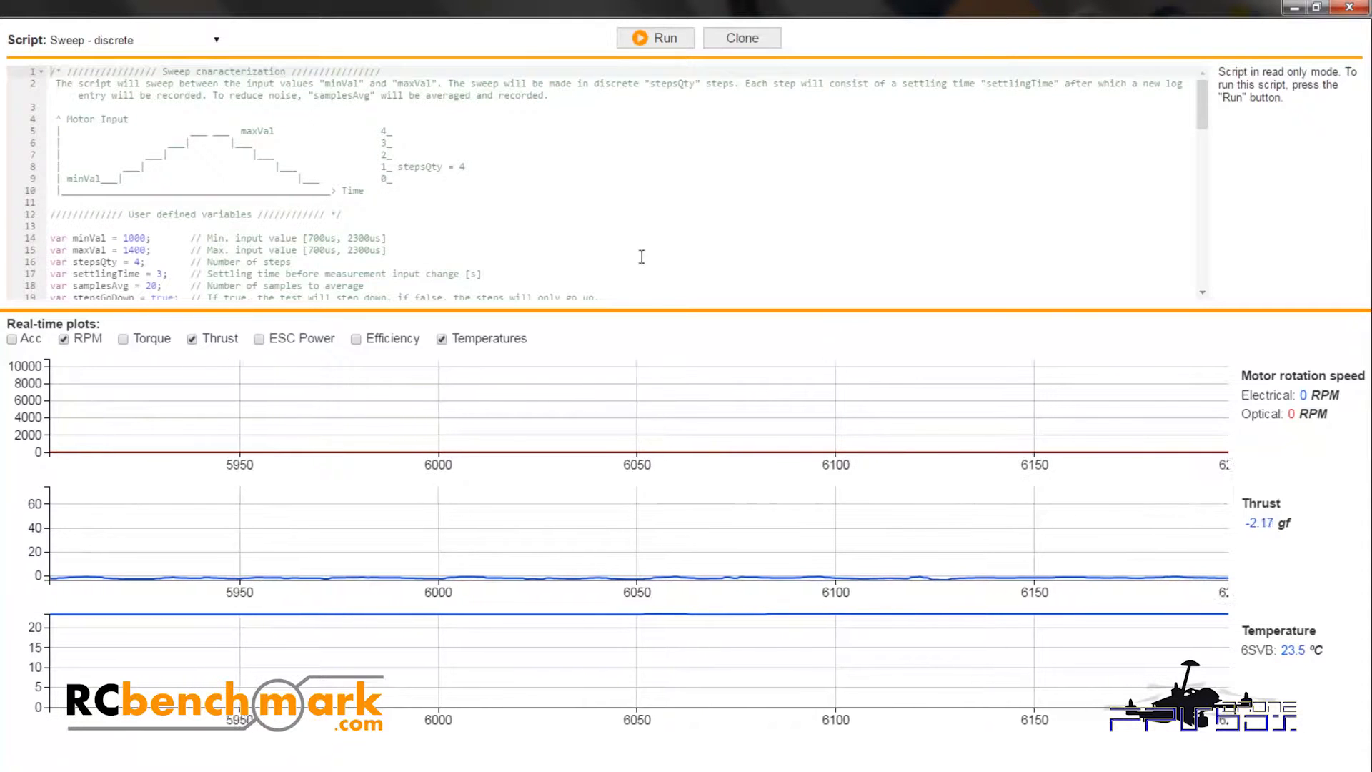
Step: Enlarge the script area and review the sweep script's diagram and user defined variables
drag(677, 310, 673, 467)
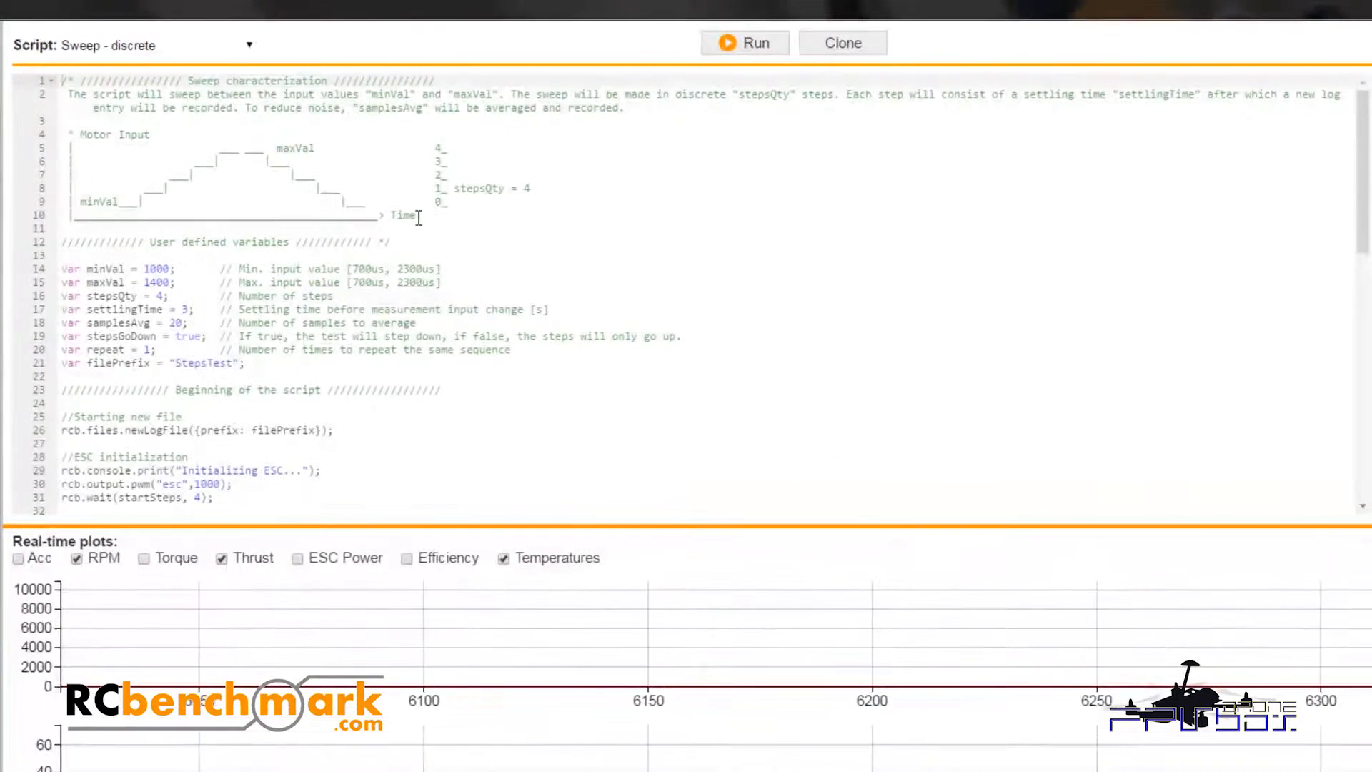
scroll(386, 265, down, 3)
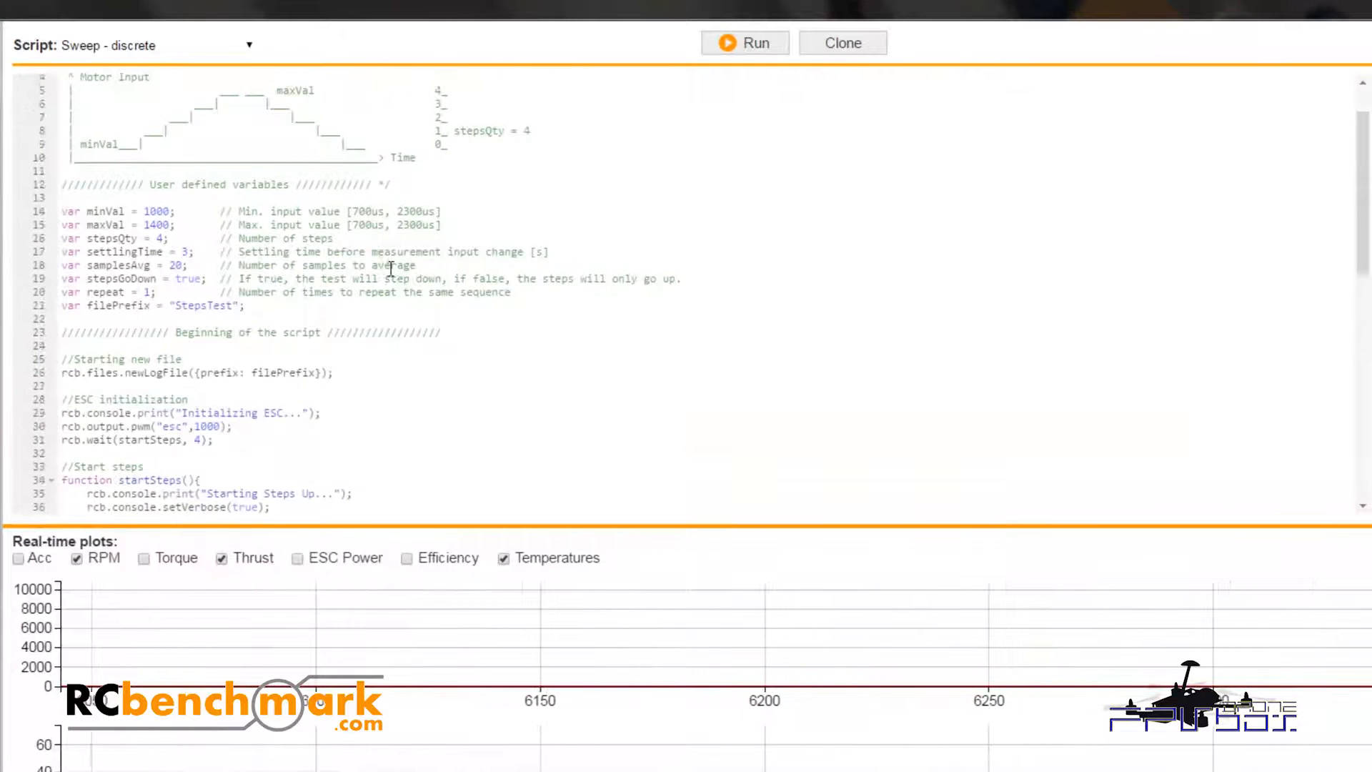
scroll(395, 266, up, 2)
scroll(397, 266, up, 2)
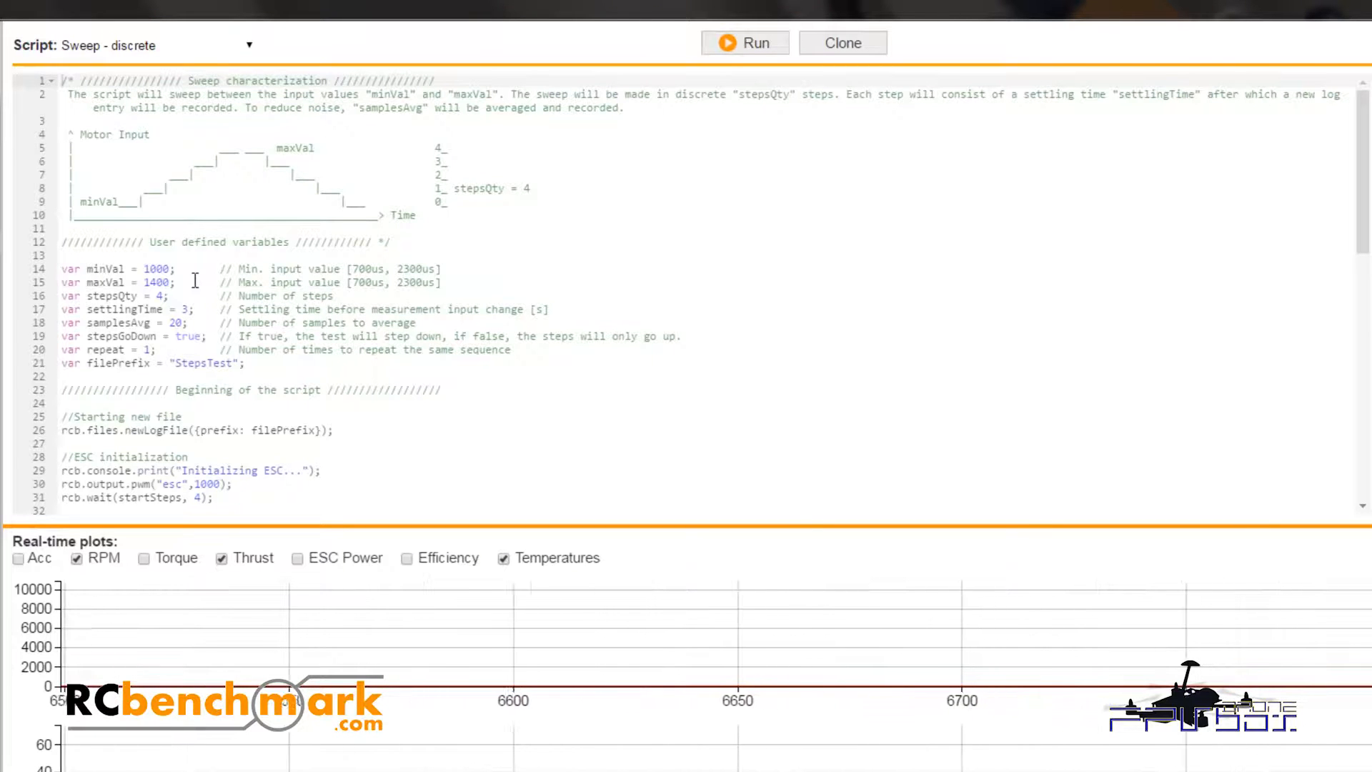
Step: Clone the discrete sweep script and save the copy under the filename Test personalizado
click(844, 44)
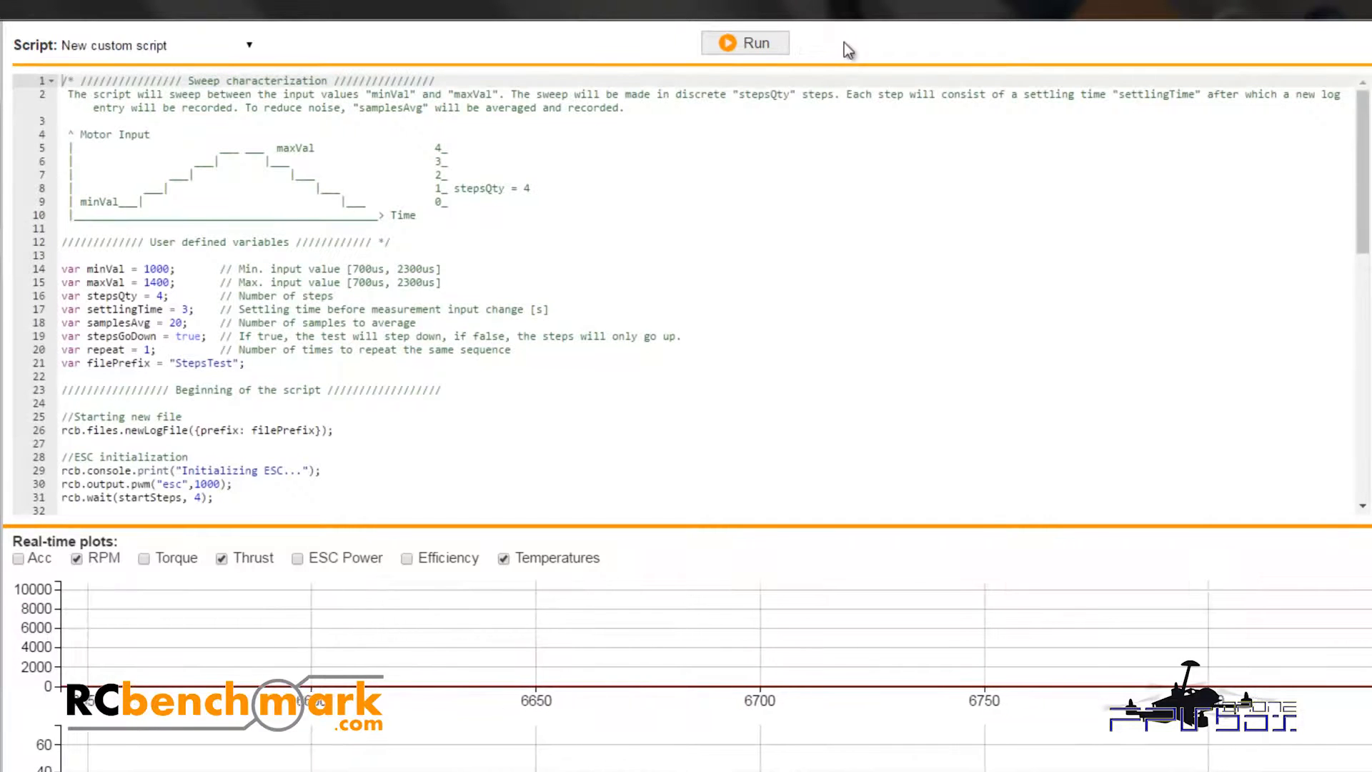
click(1322, 236)
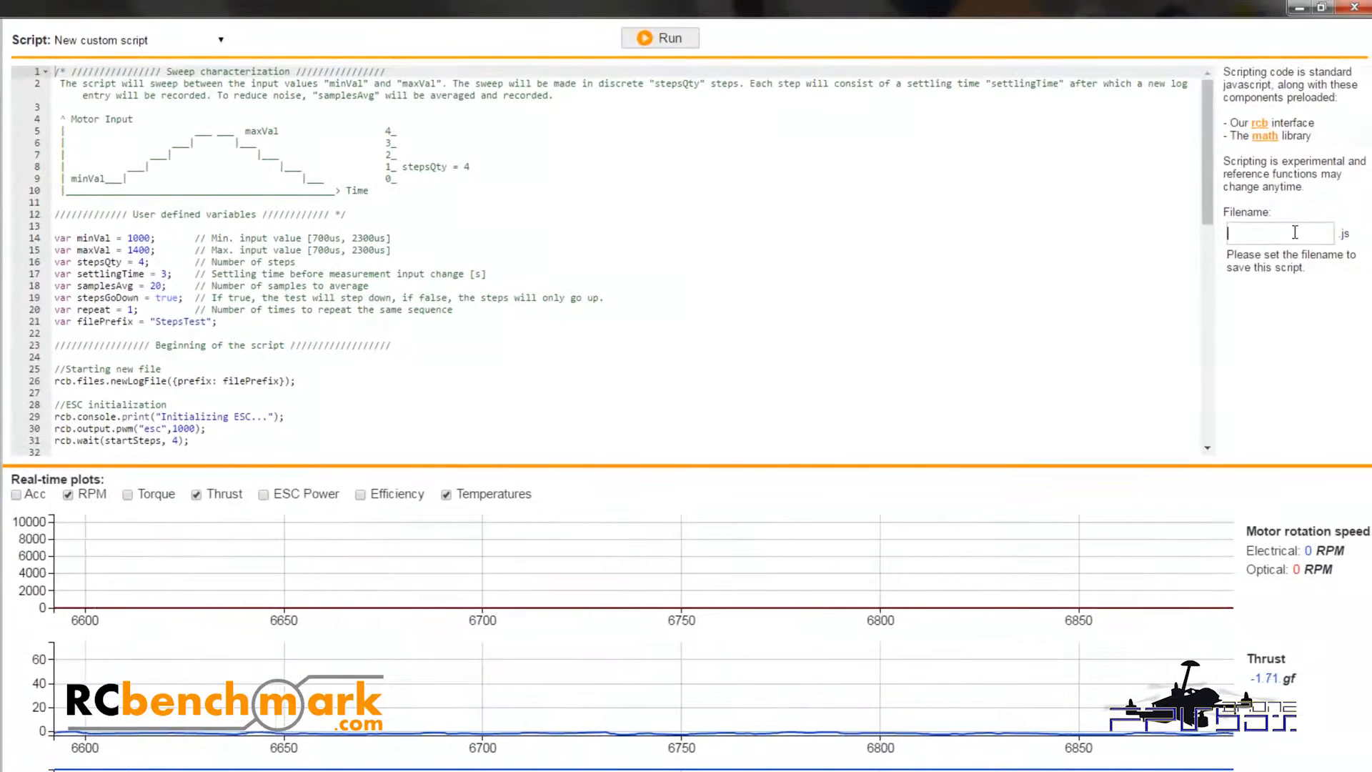
text(TEst)
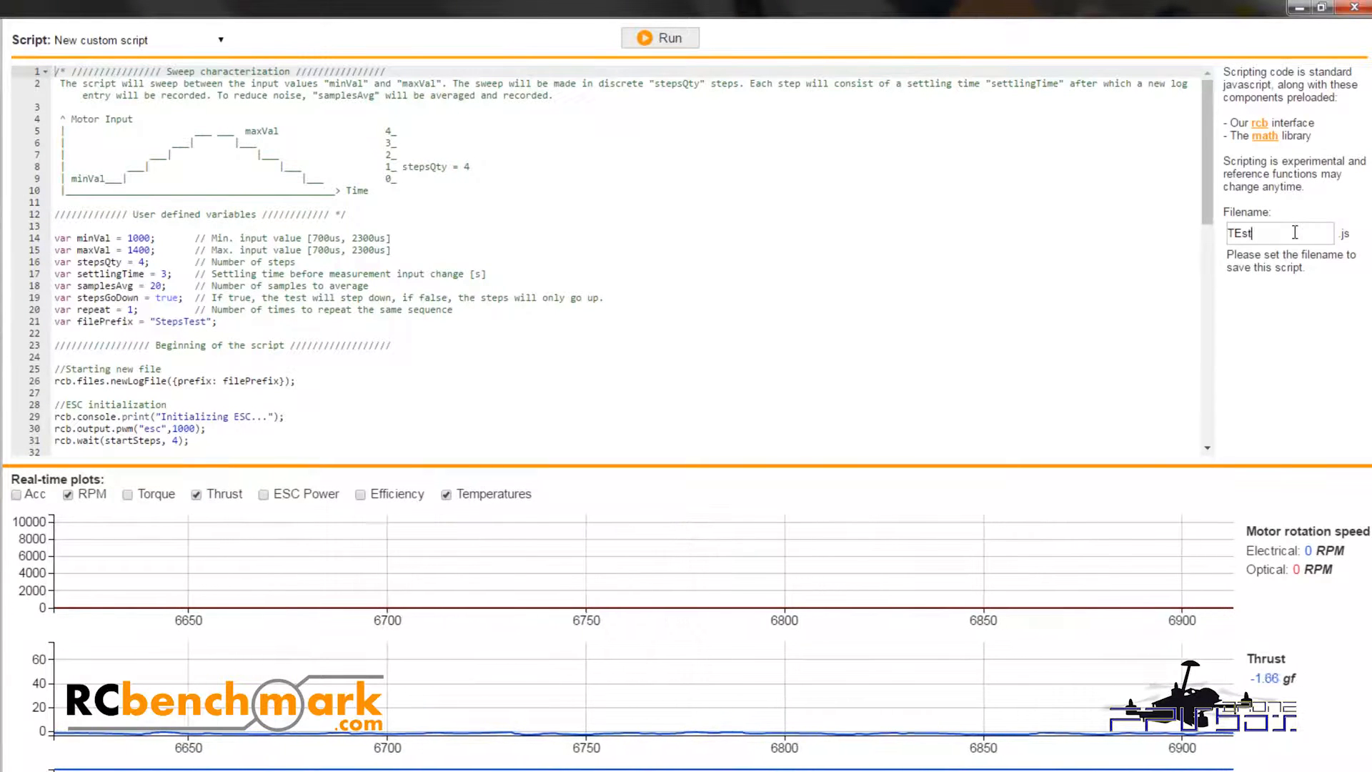
key(BackSpace)
key(BackSpace)
key(BackSpace)
text(est )
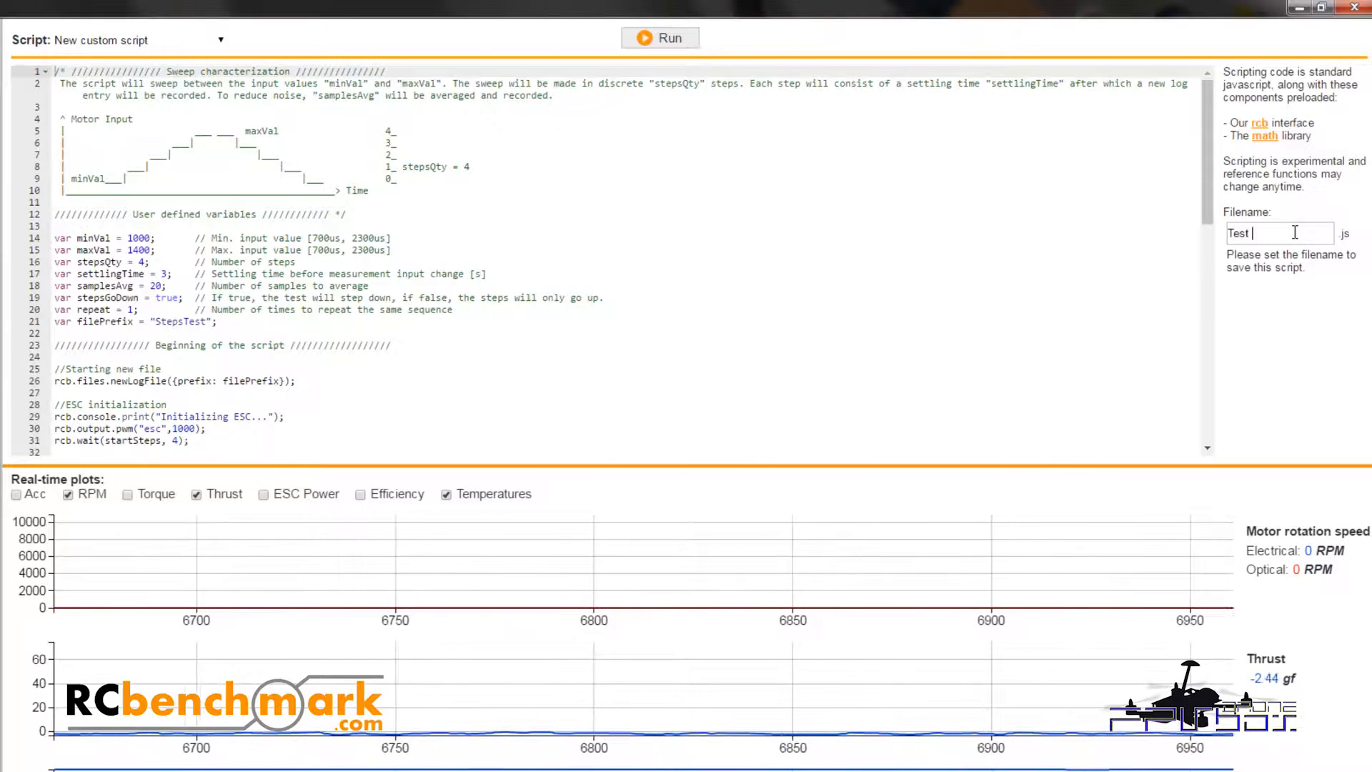
text(personaliz)
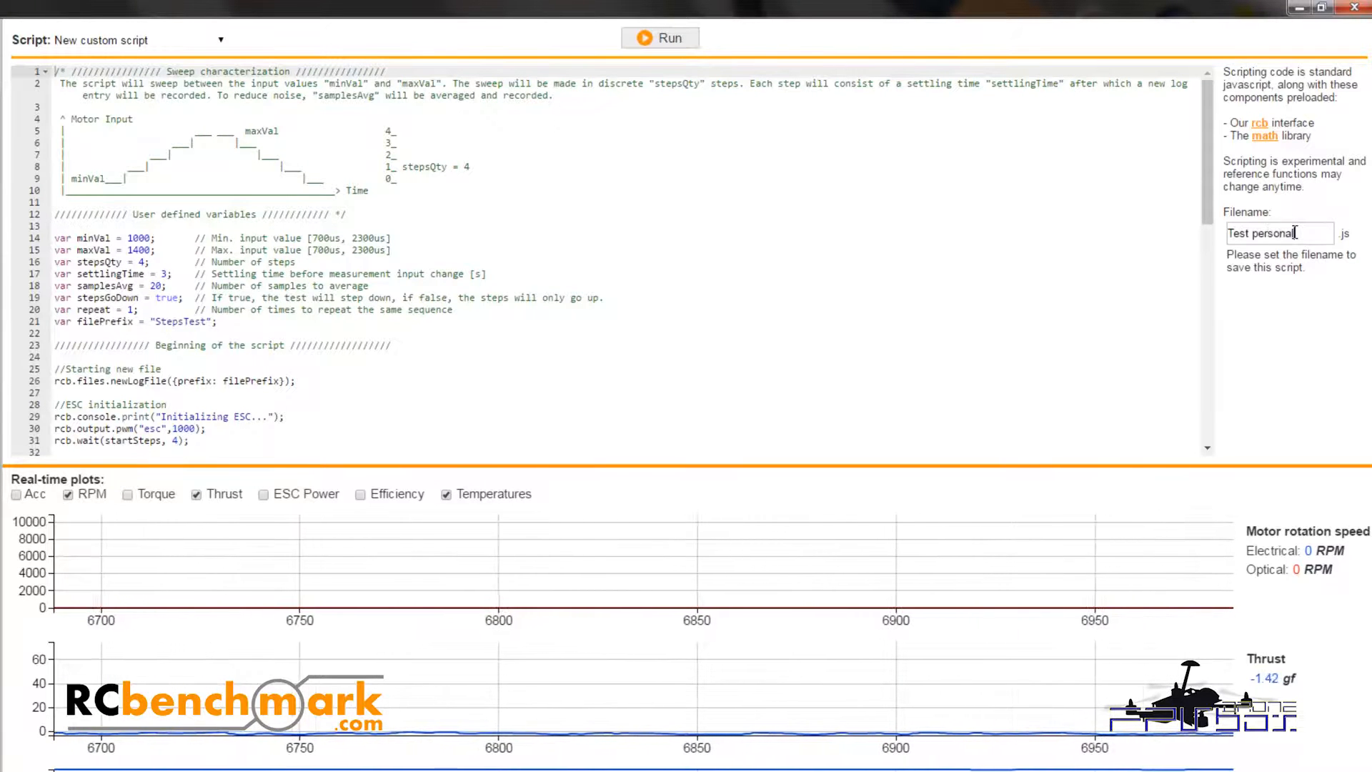
text(ado)
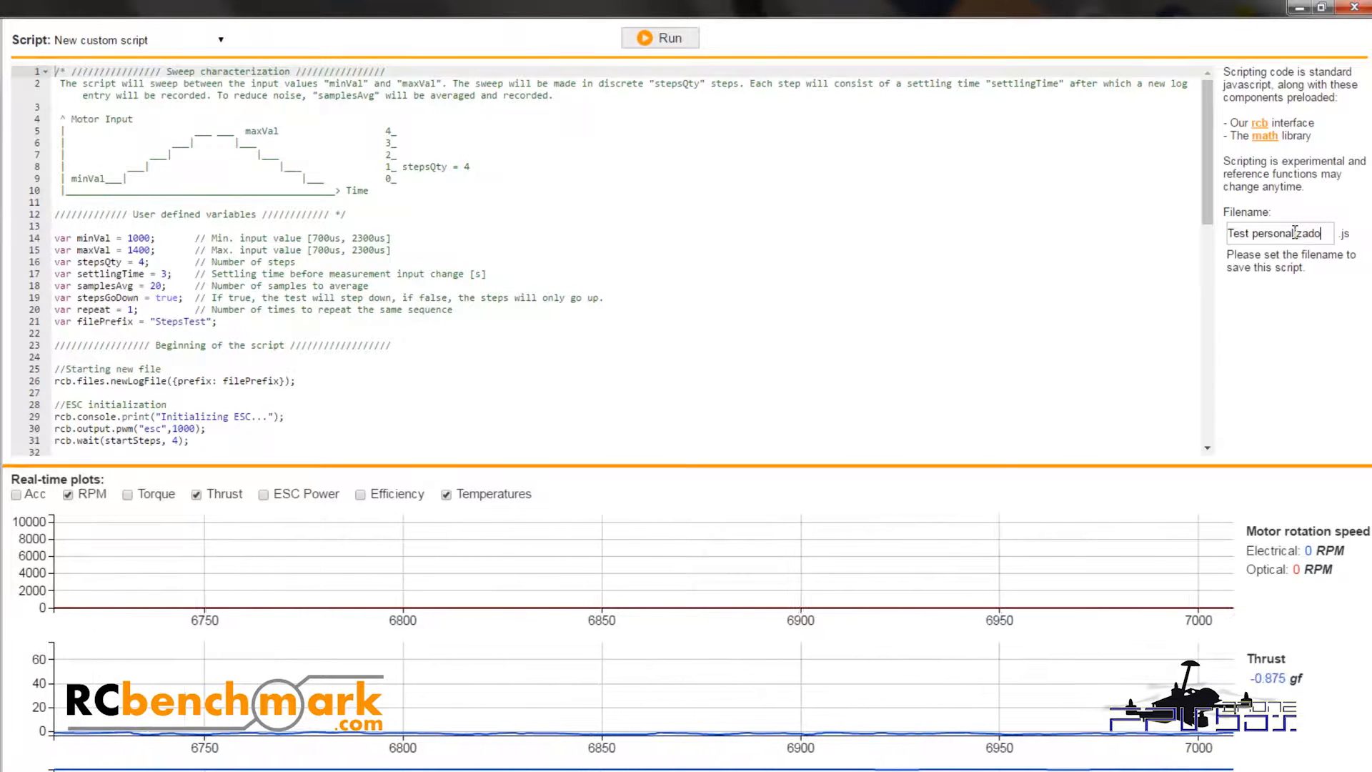
key(Return)
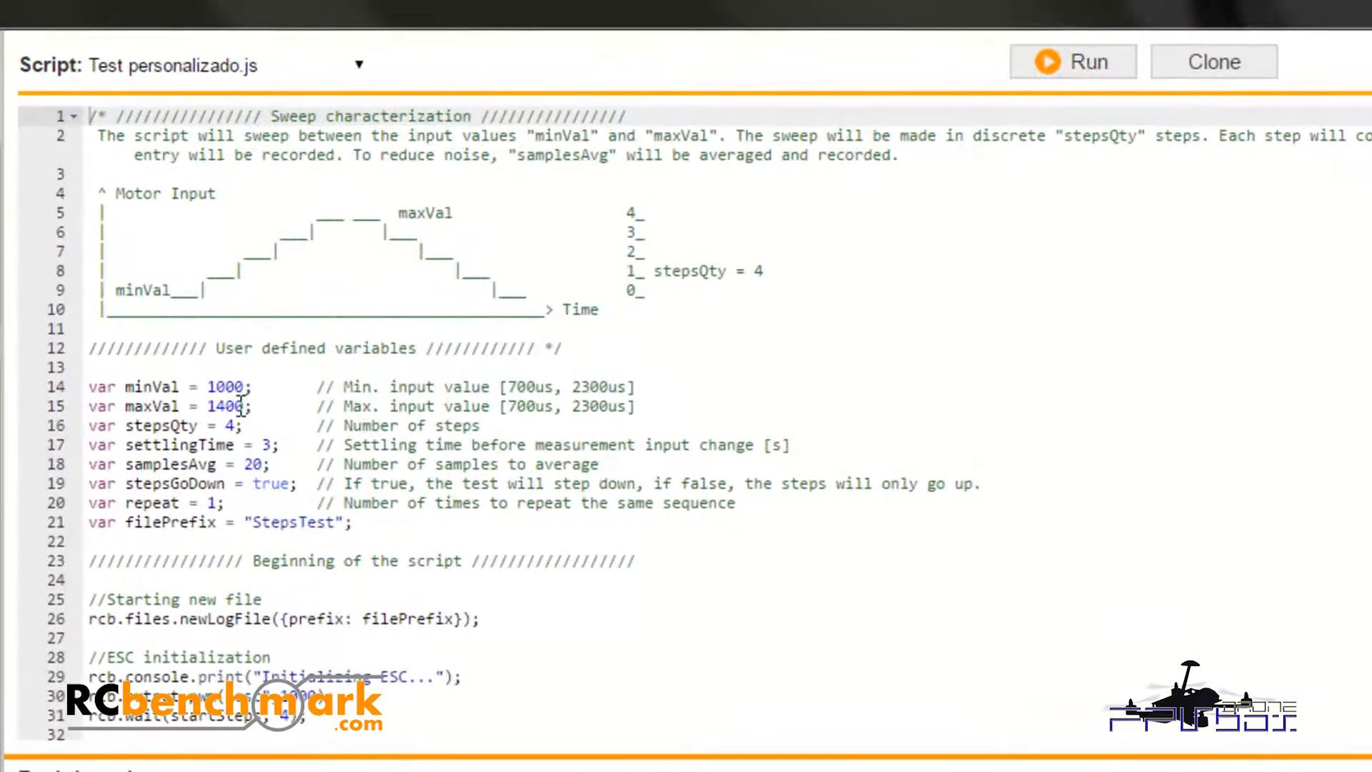
Step: In the cloned script, set maxVal to 2000, settlingTime to 2 and stepsQty to 5
click(244, 406)
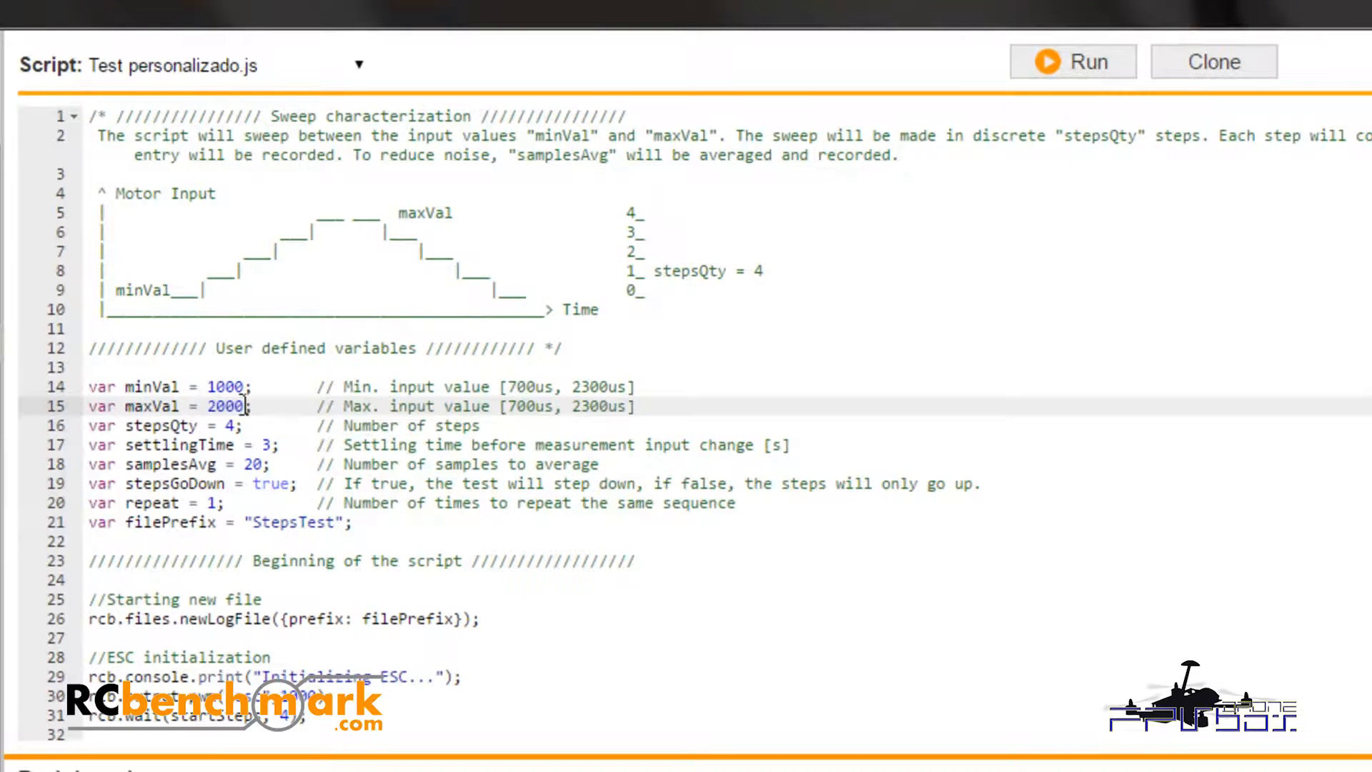
click(272, 439)
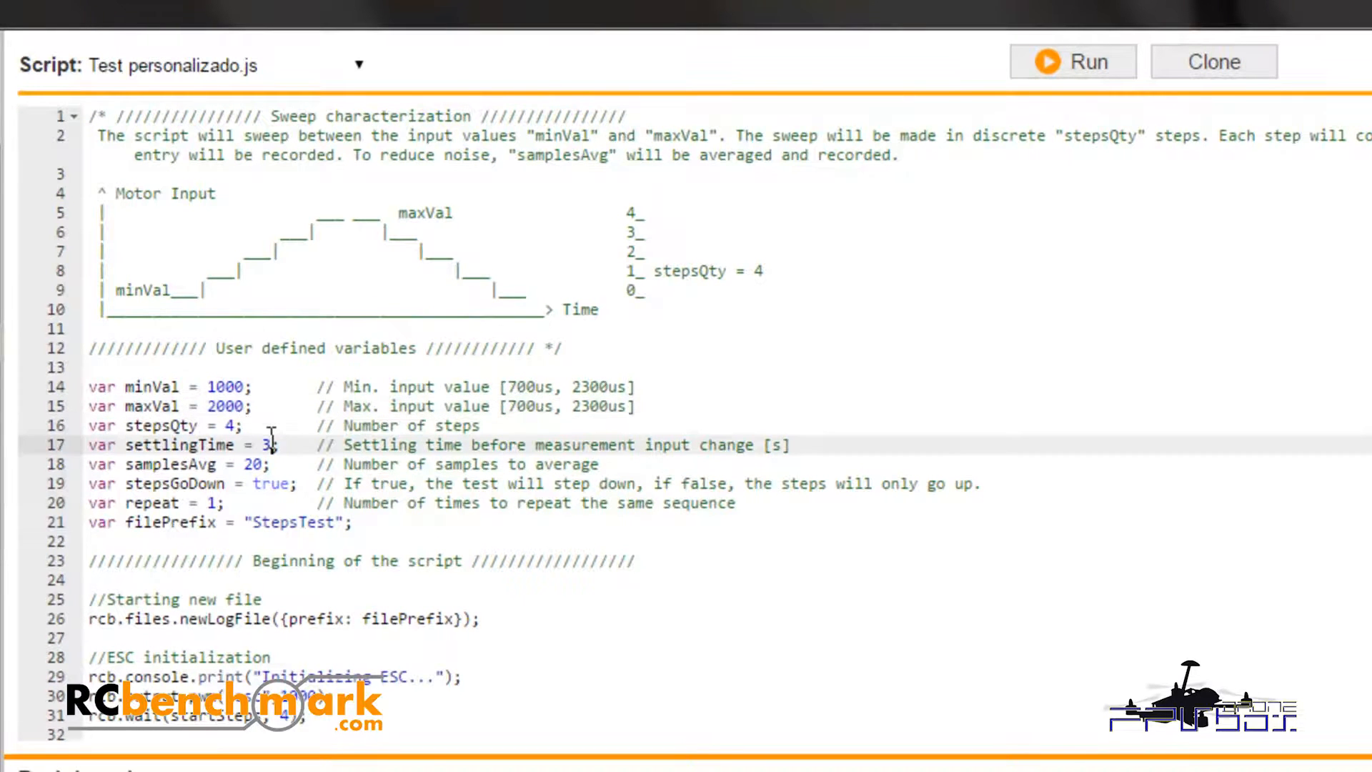
key(BackSpace)
text(2)
click(236, 427)
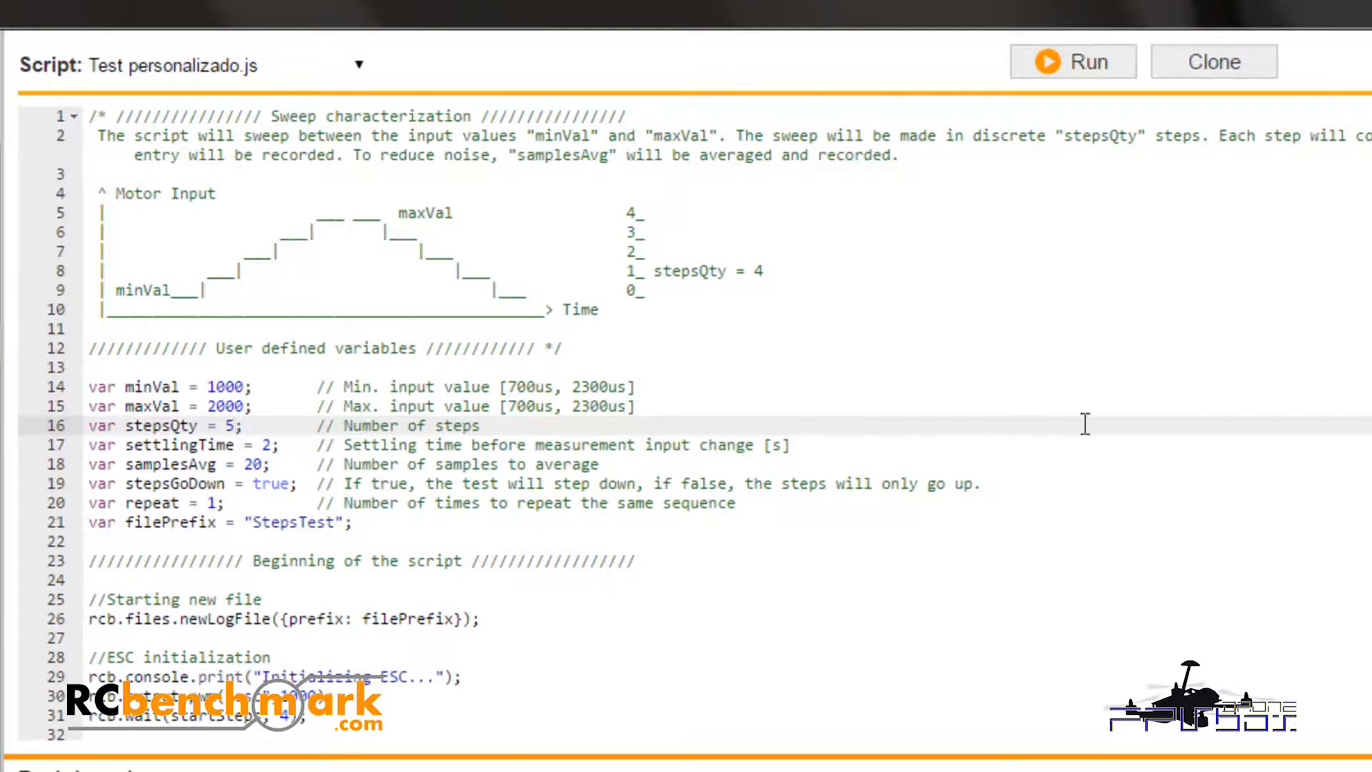
Step: Run the Test personalizado script and start its motor sweep
click(1083, 60)
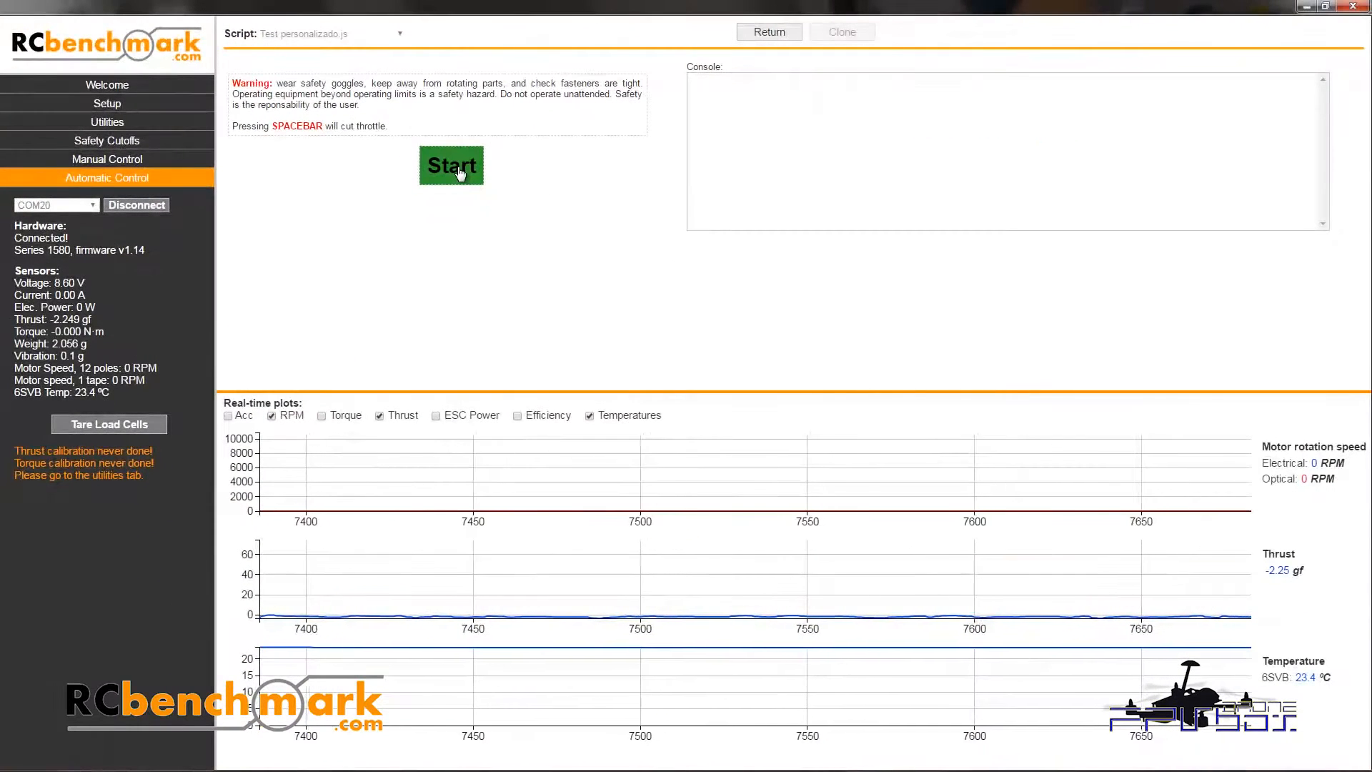
click(461, 172)
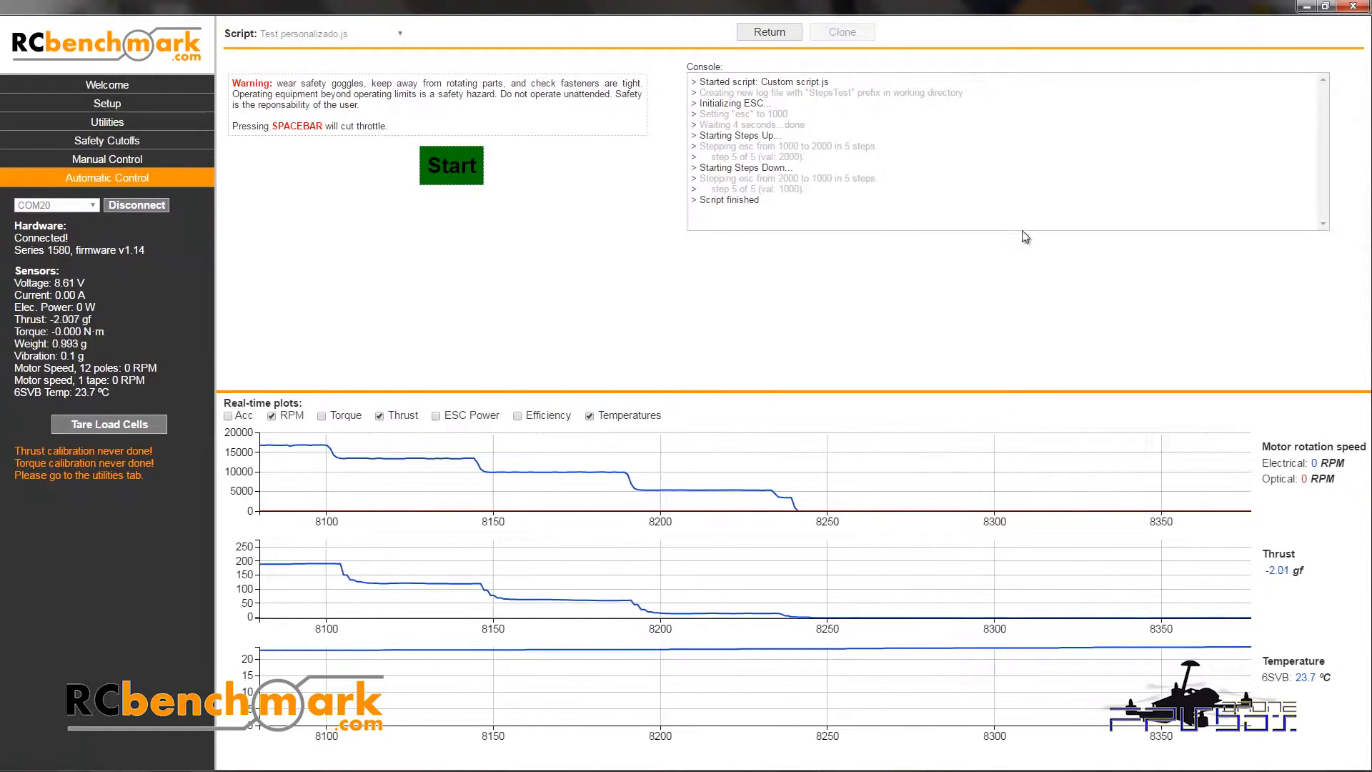
Step: Reduce the dynamometer window and open the dinamometro folder inside Mis documentos in the file explorer
double_click(1248, 10)
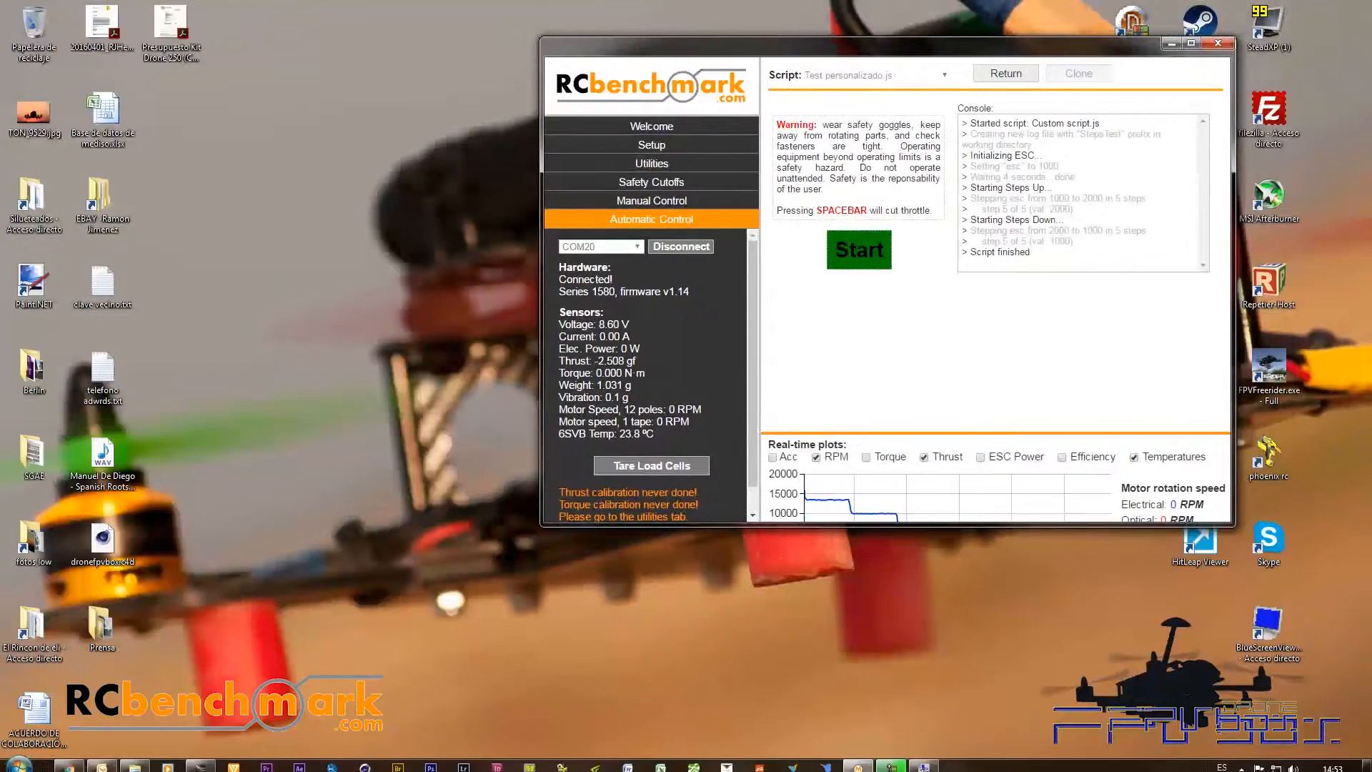
click(20, 761)
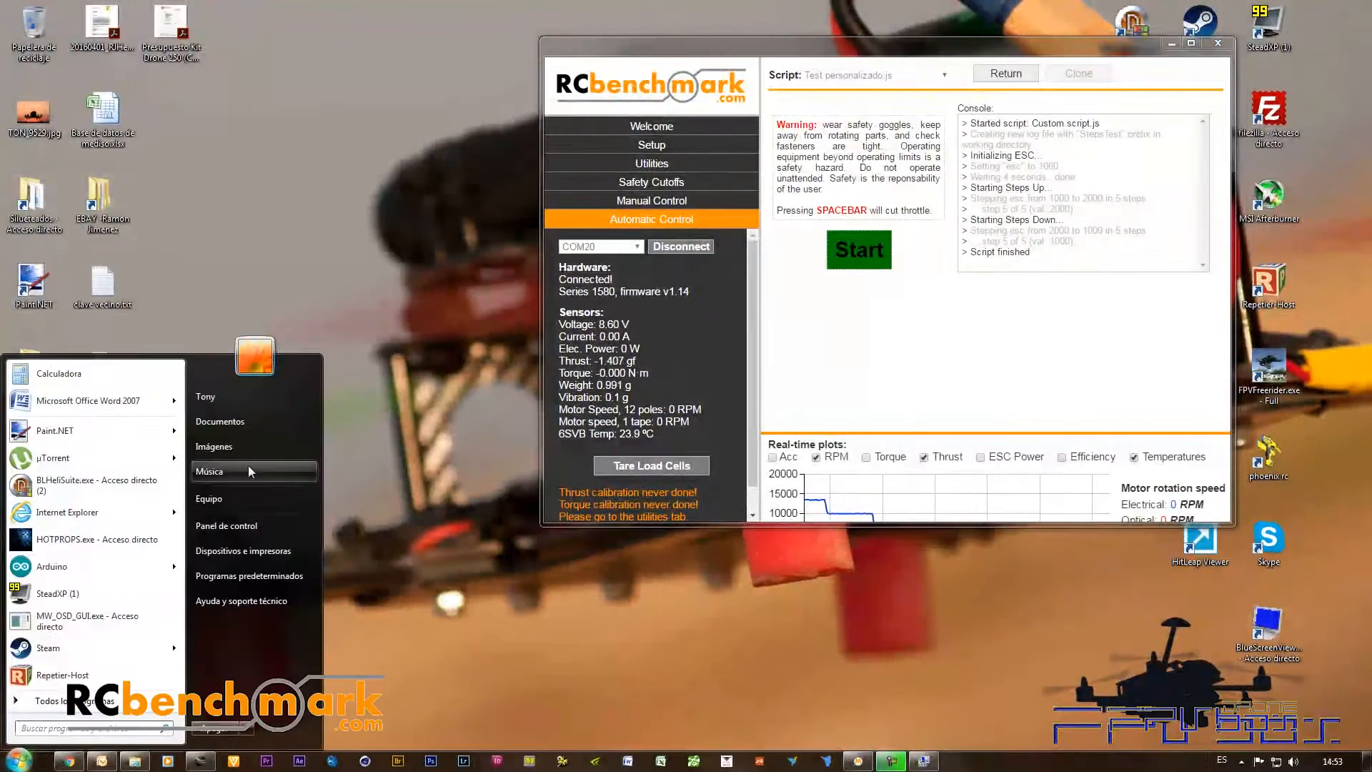
click(220, 397)
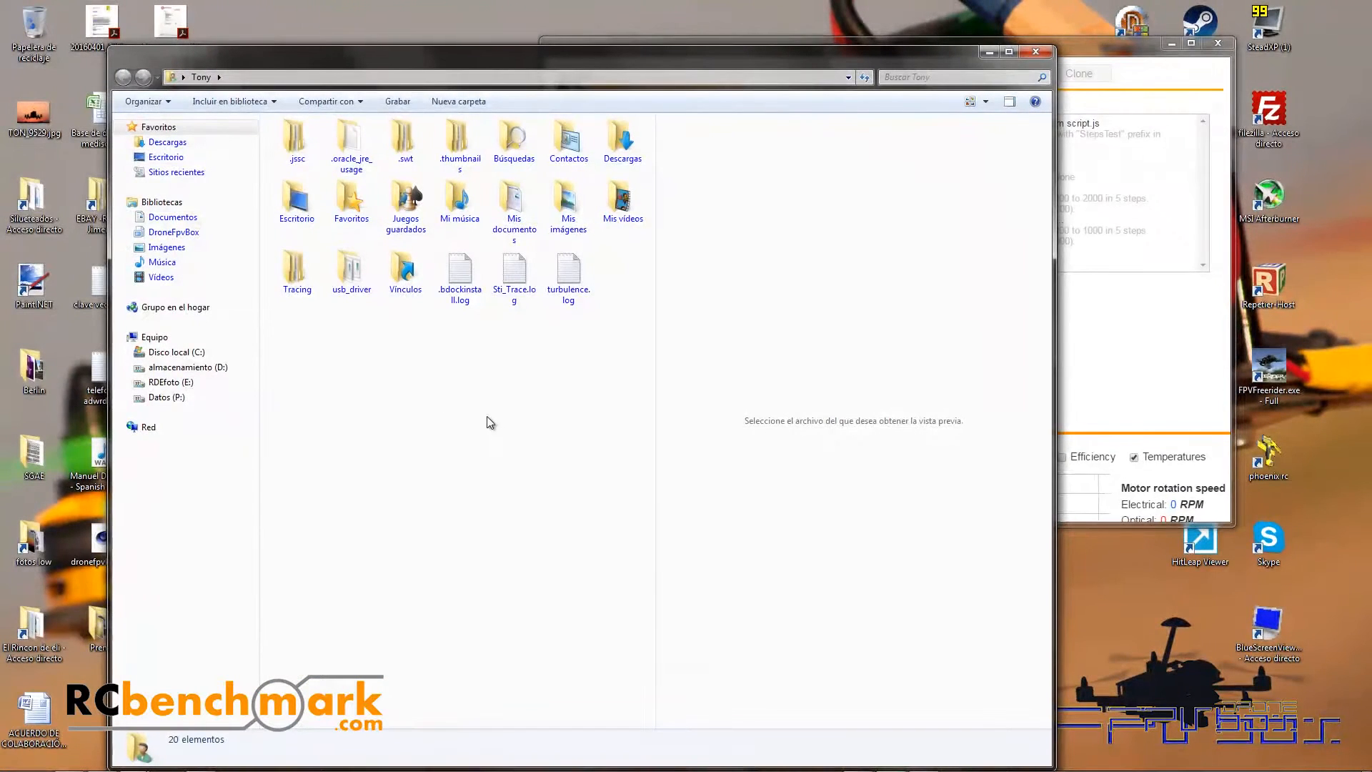
double_click(507, 207)
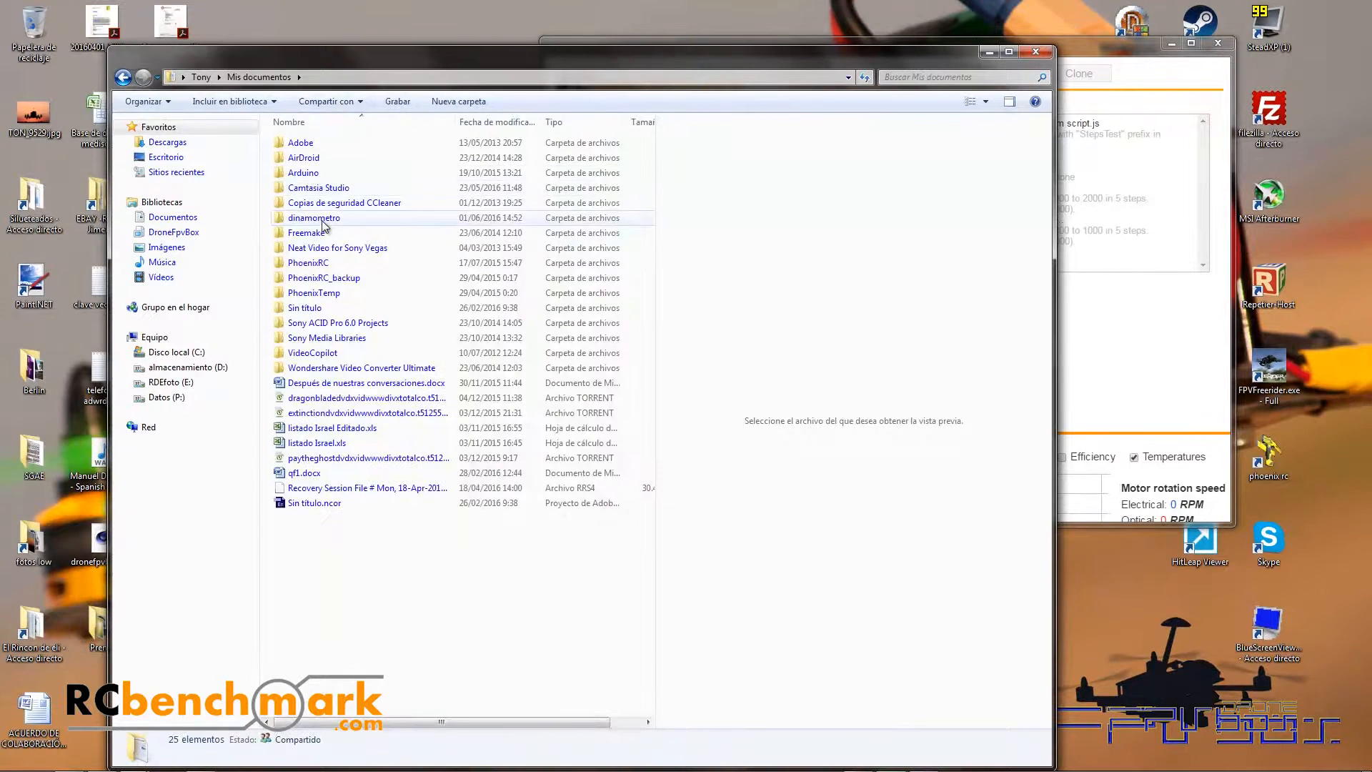
double_click(506, 217)
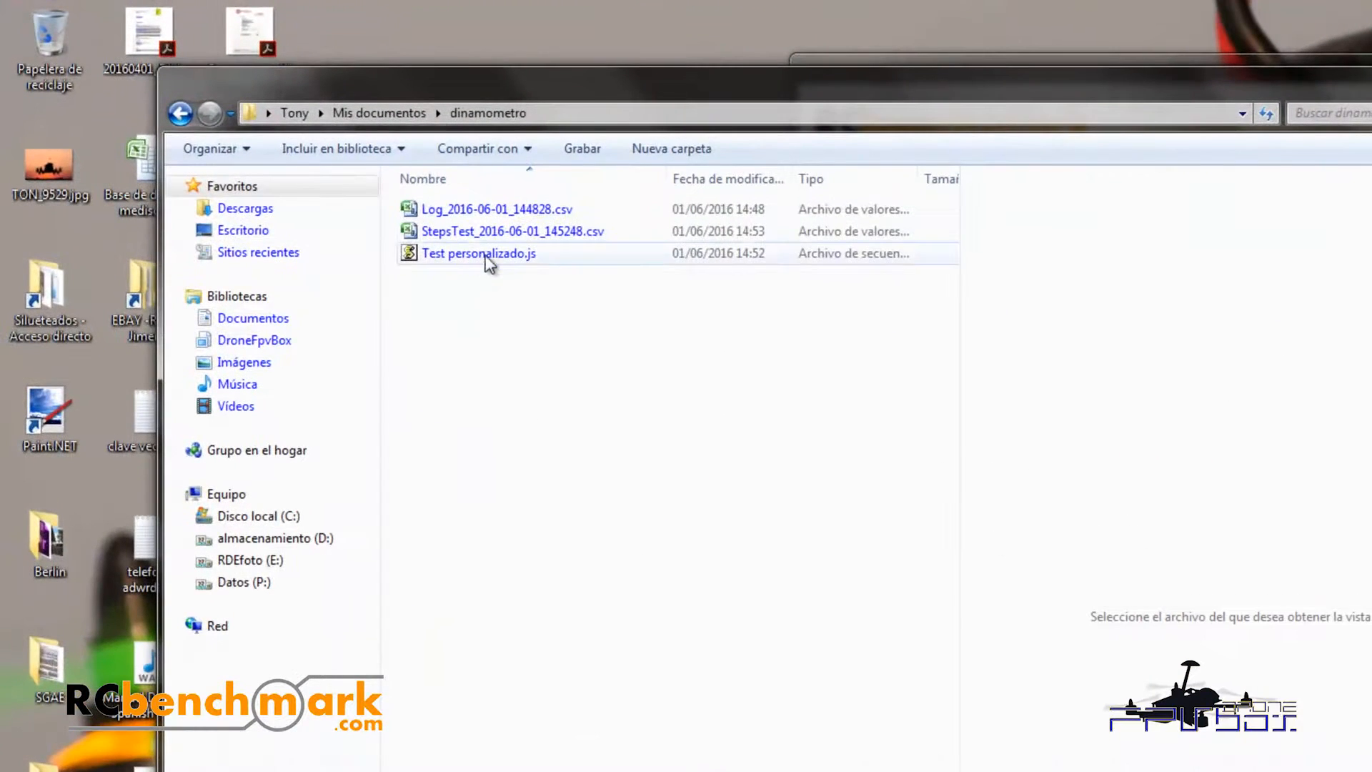
Step: Select StepsTest_2016-06-01_145248.csv in the dinamometro folder and place the blank Excel workbook window beside the file list
click(469, 231)
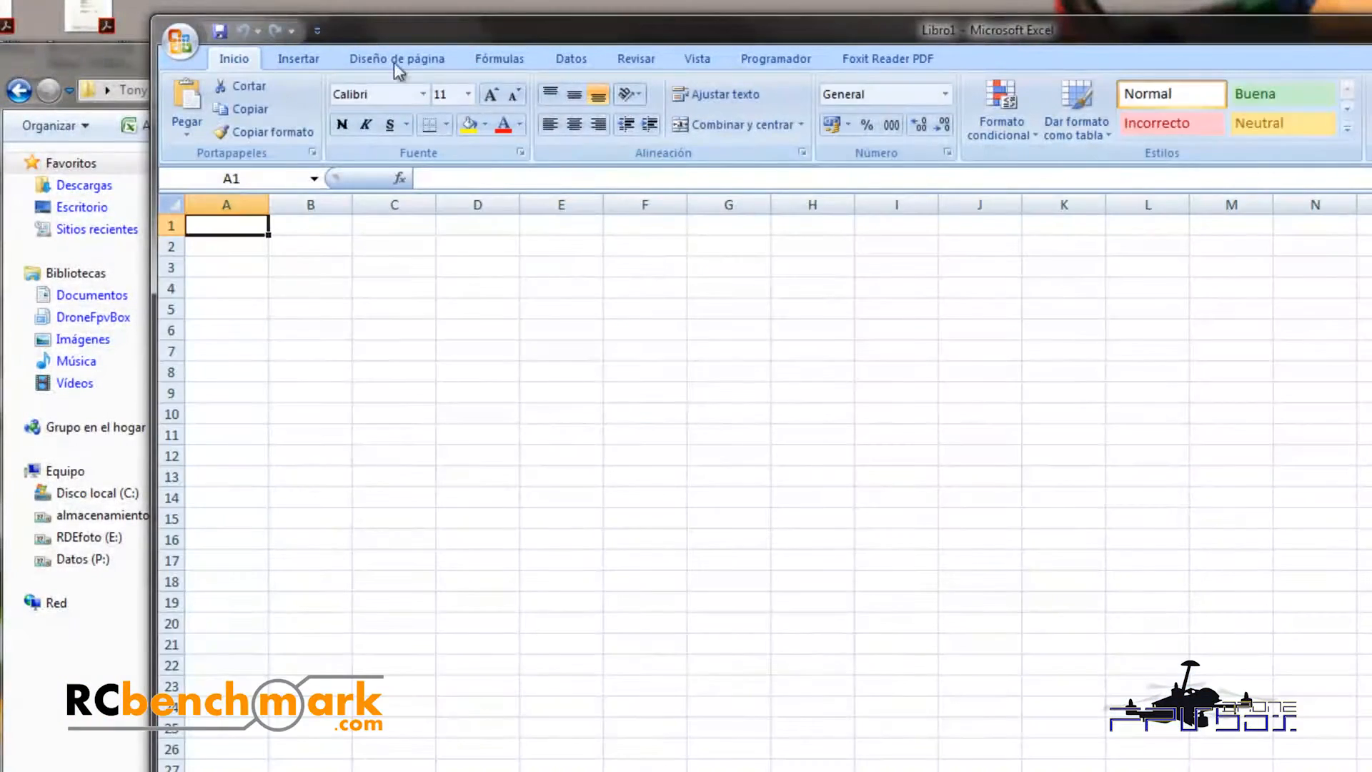
drag(383, 20, 786, 47)
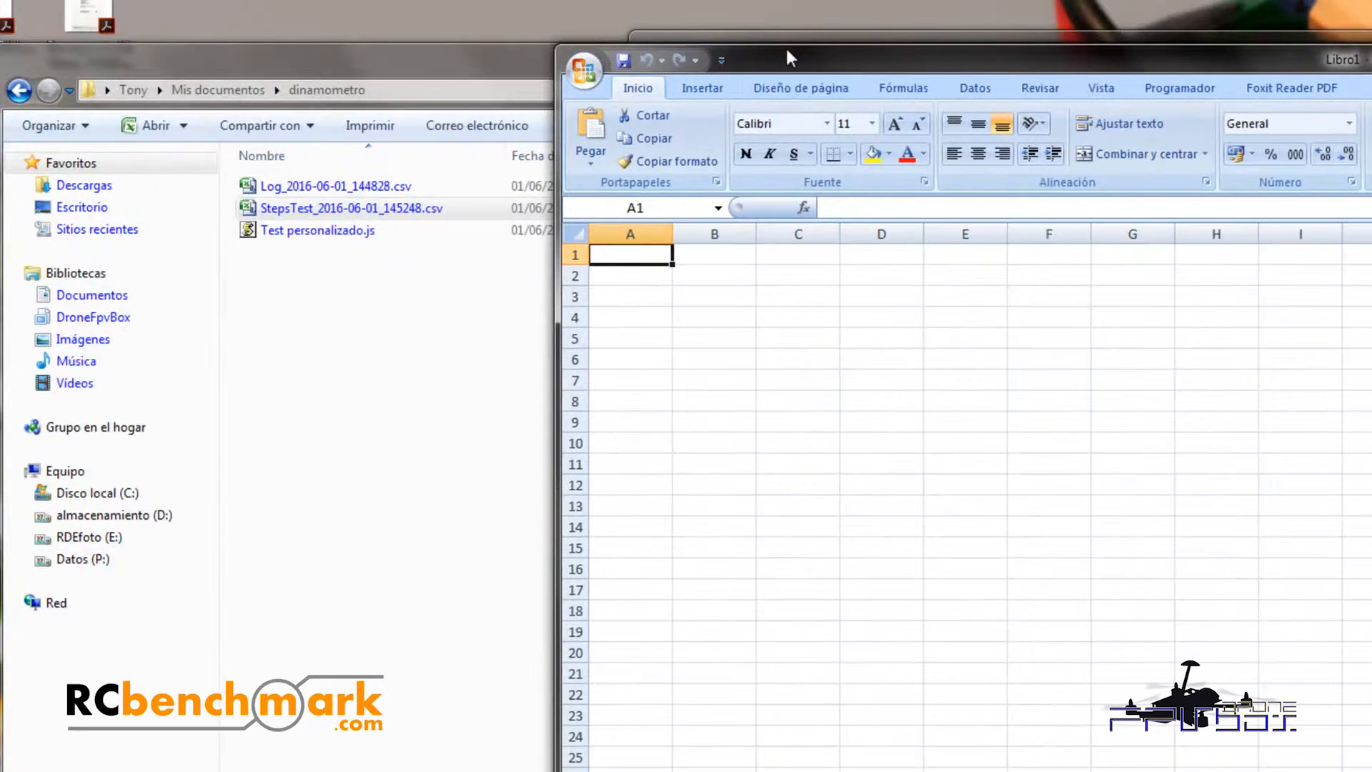
drag(813, 64, 850, 82)
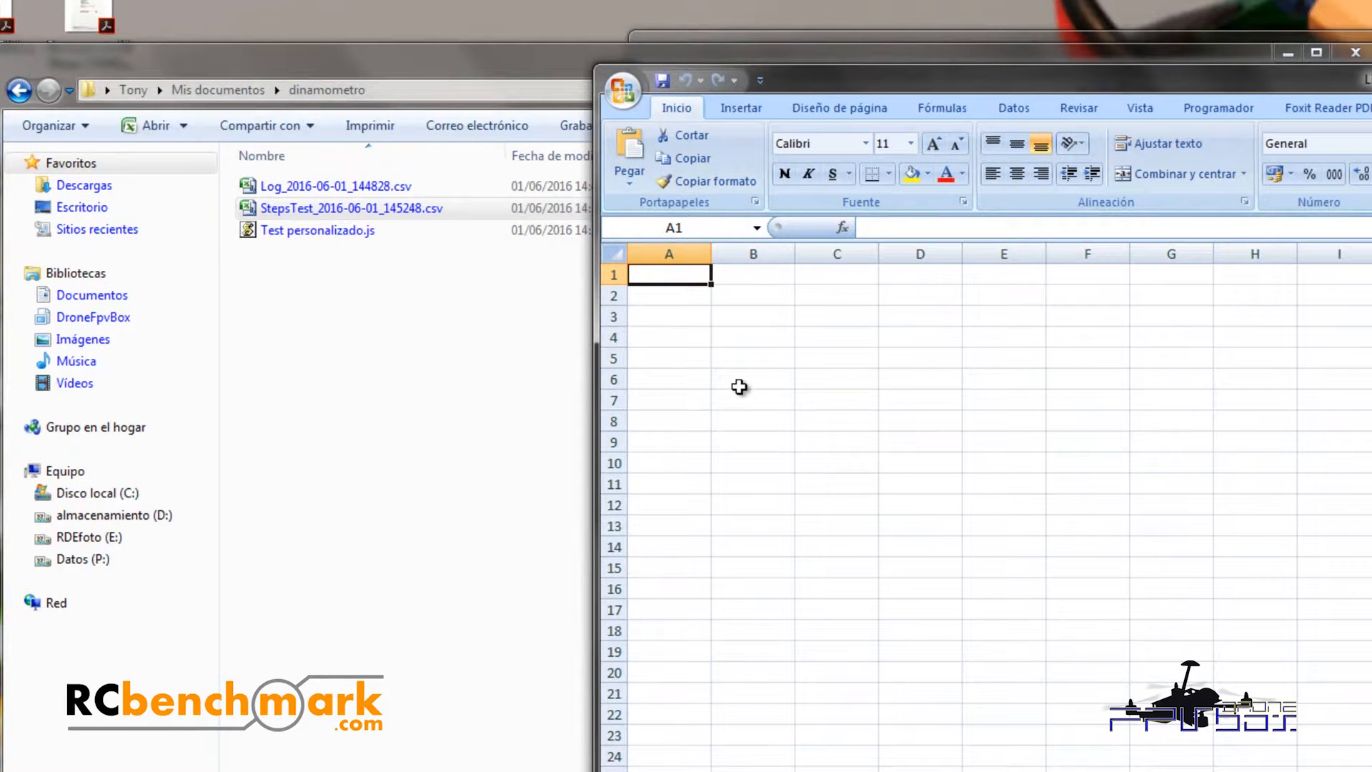
Step: From Excel, open StepsTest_2016-06-01_145248.csv in the dinamometro folder under Documentos, with all file types shown
click(633, 97)
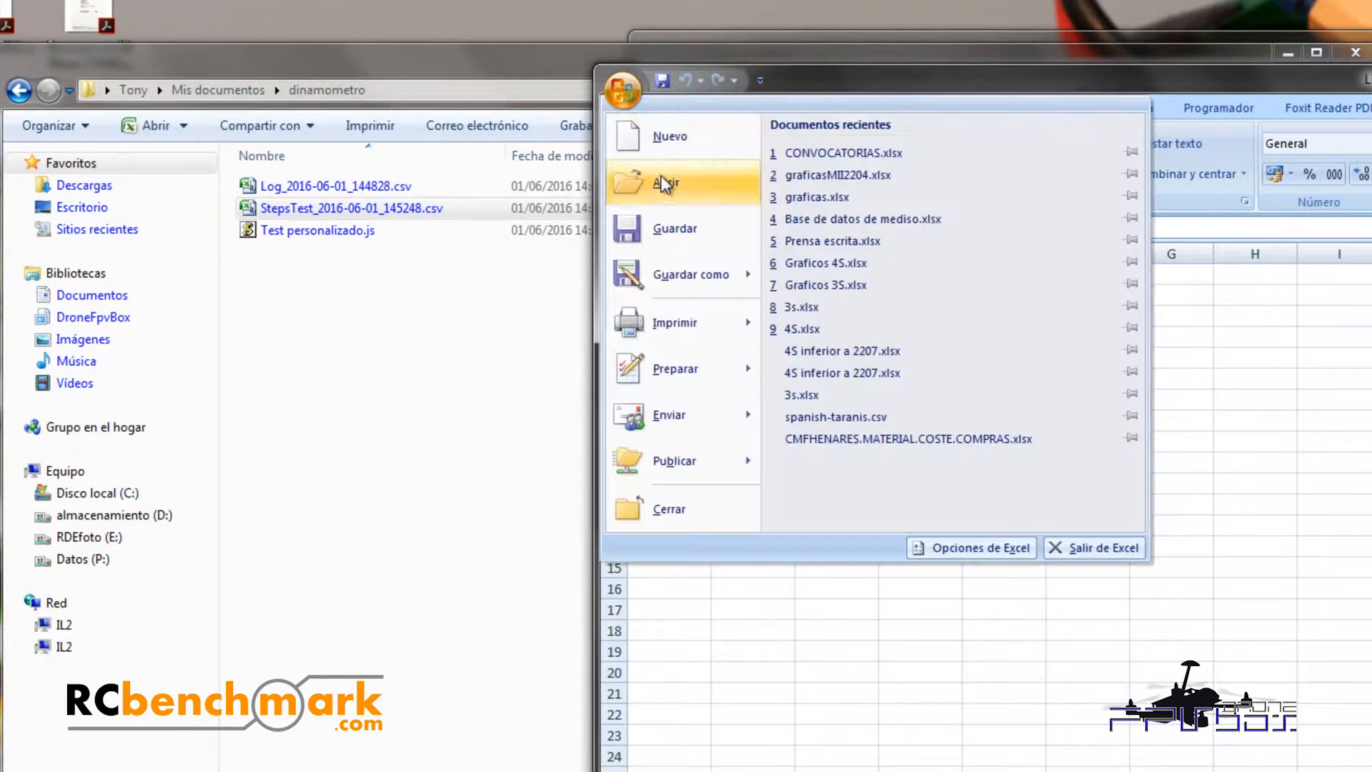
click(659, 173)
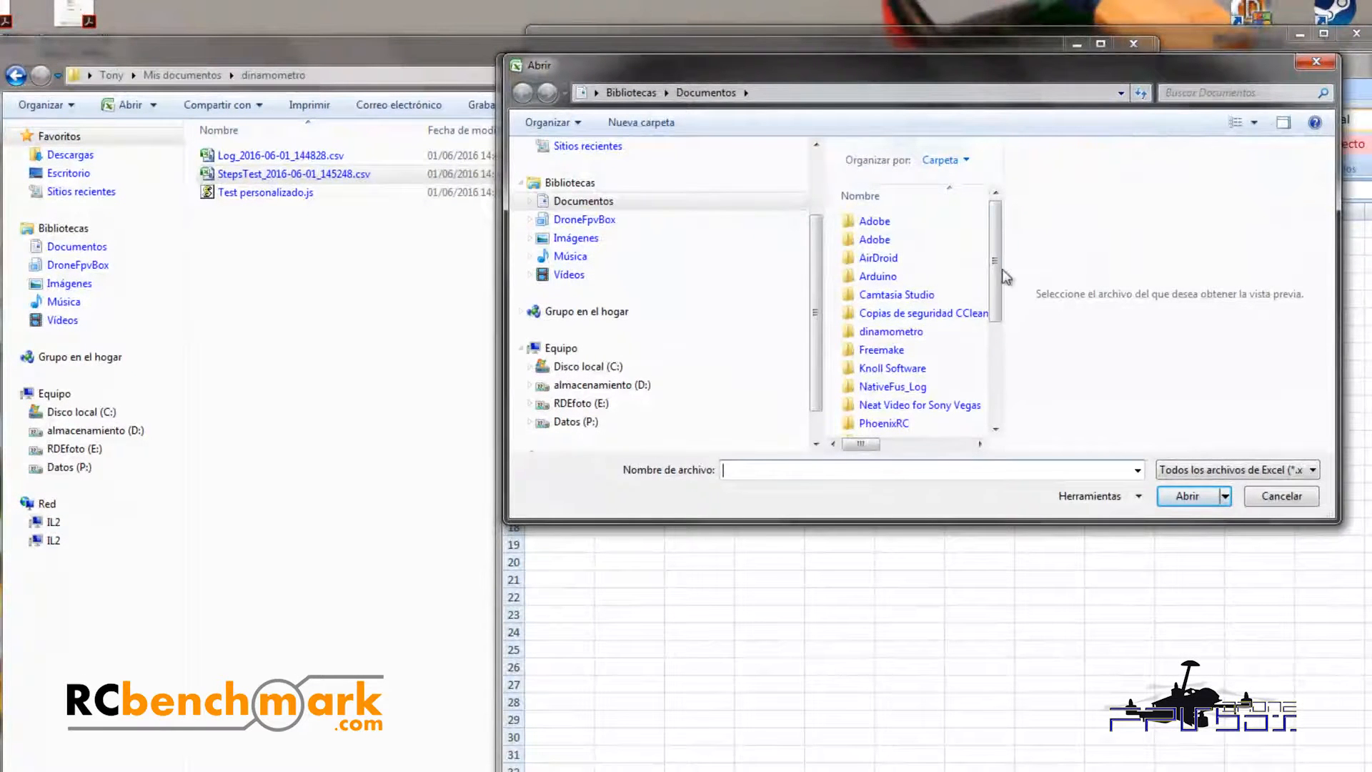
double_click(915, 330)
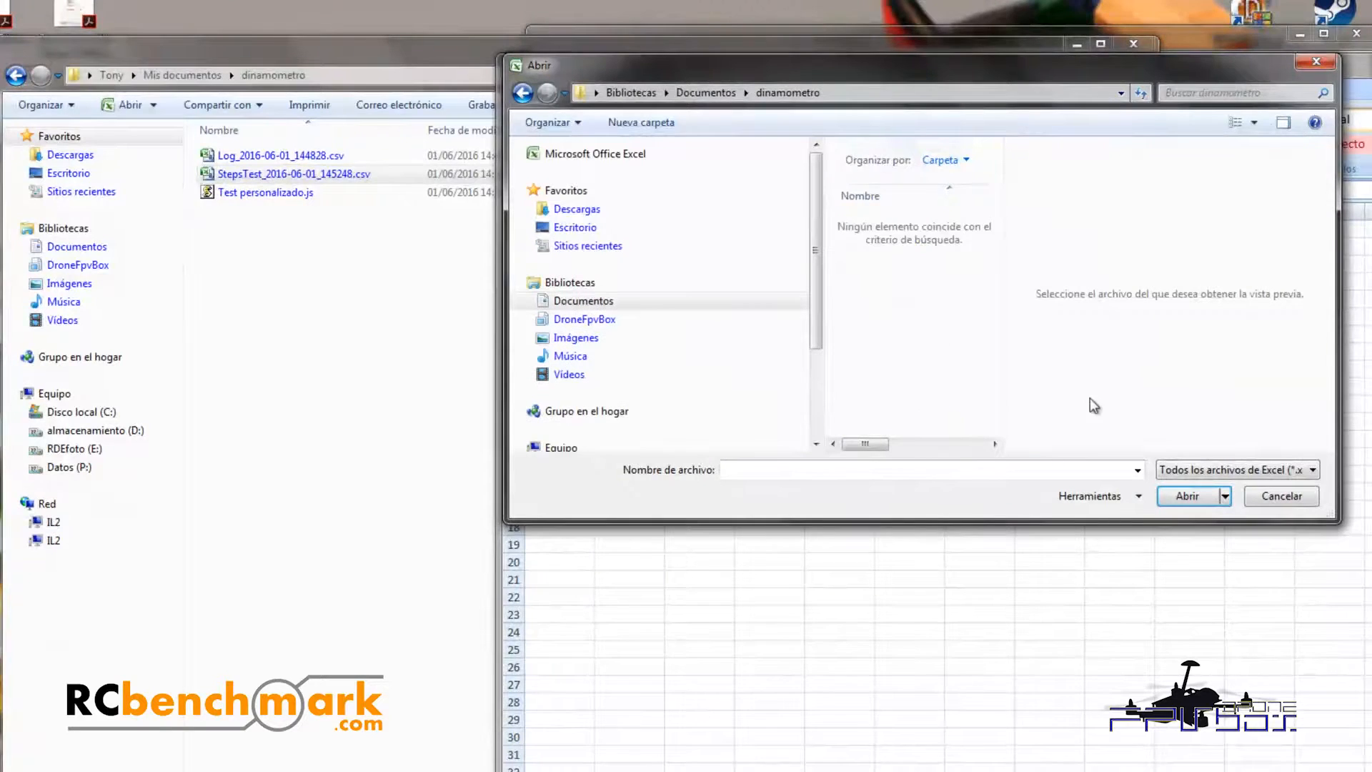
click(1138, 470)
click(1137, 469)
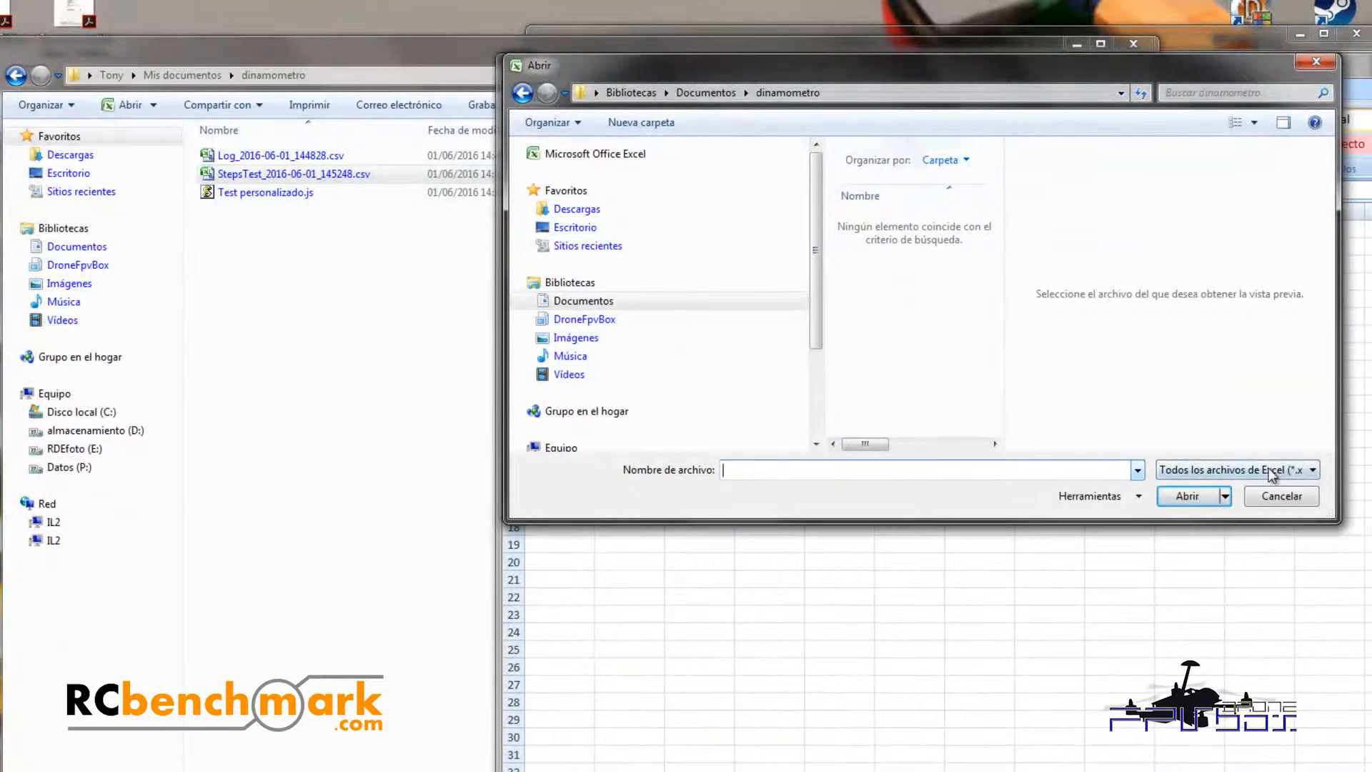
click(1276, 472)
click(1277, 487)
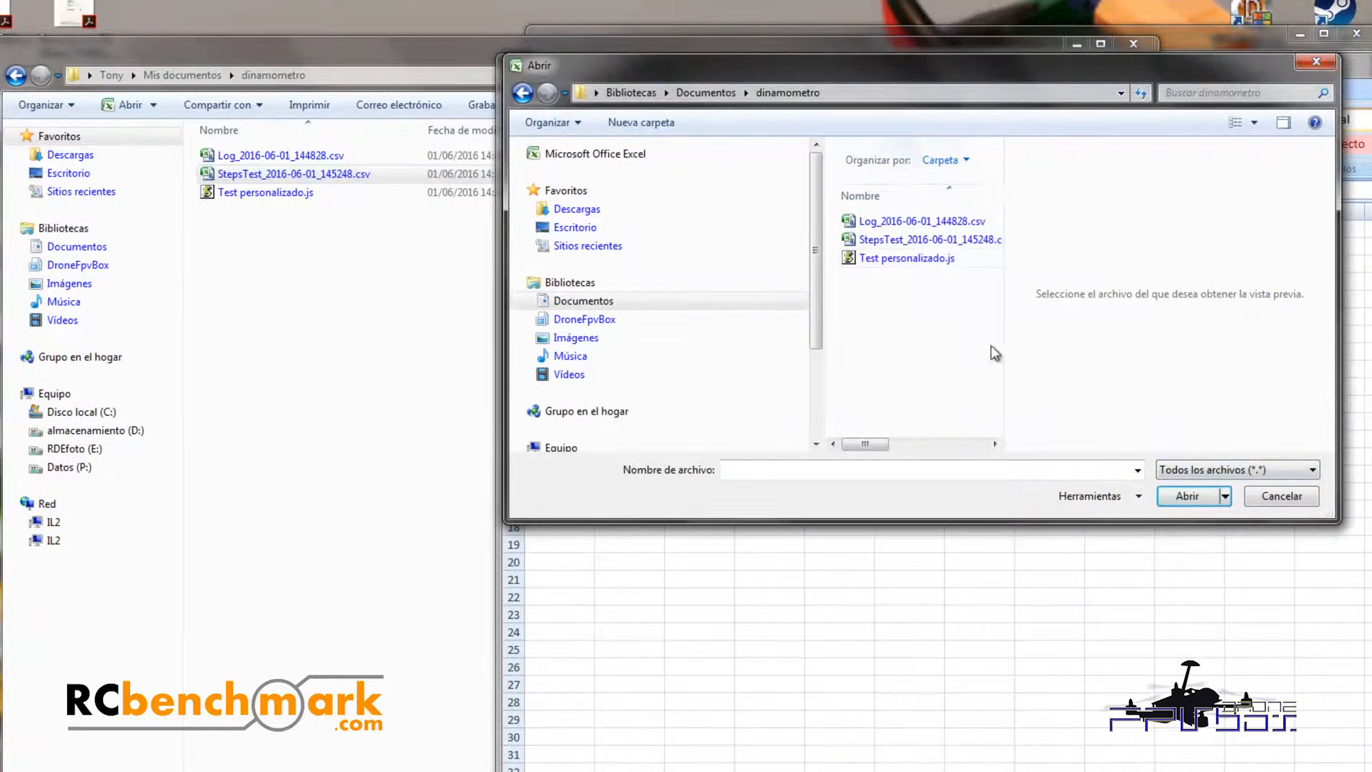
click(906, 243)
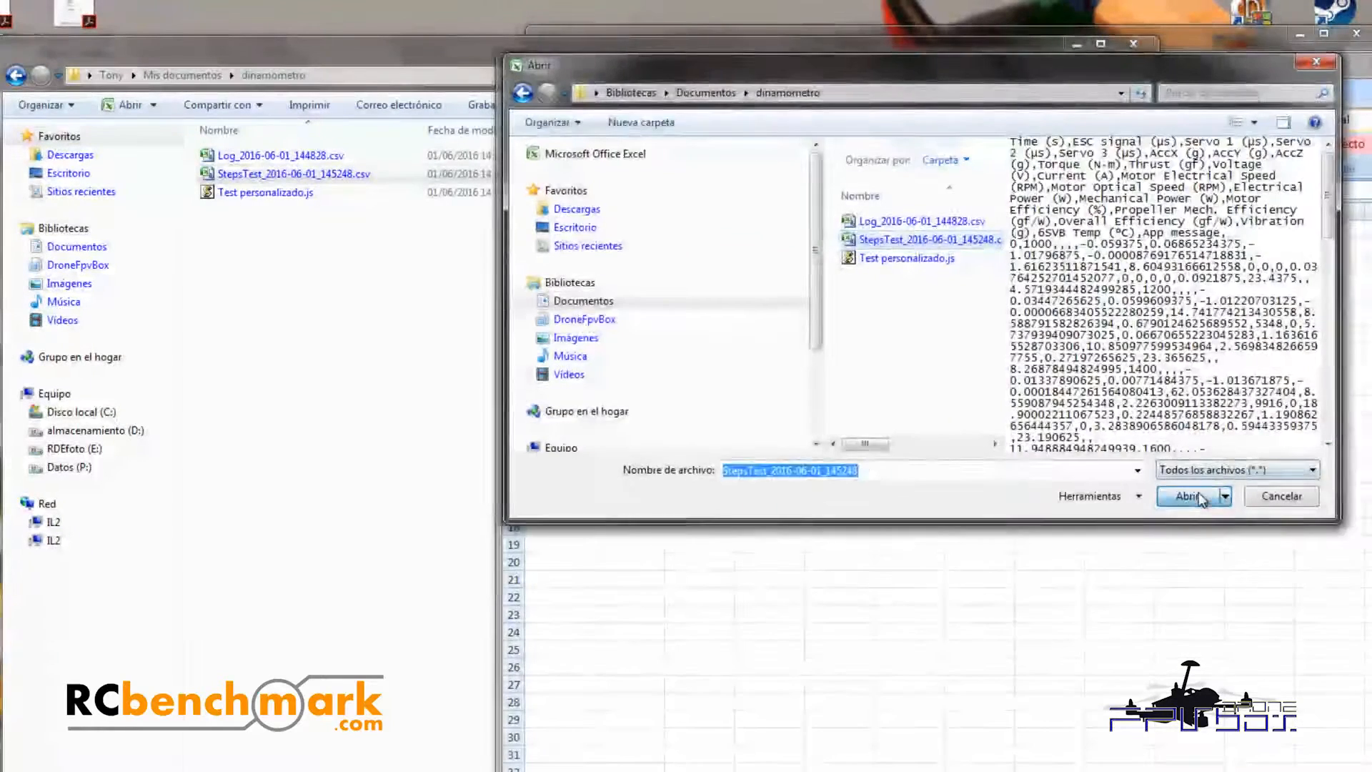
click(1187, 496)
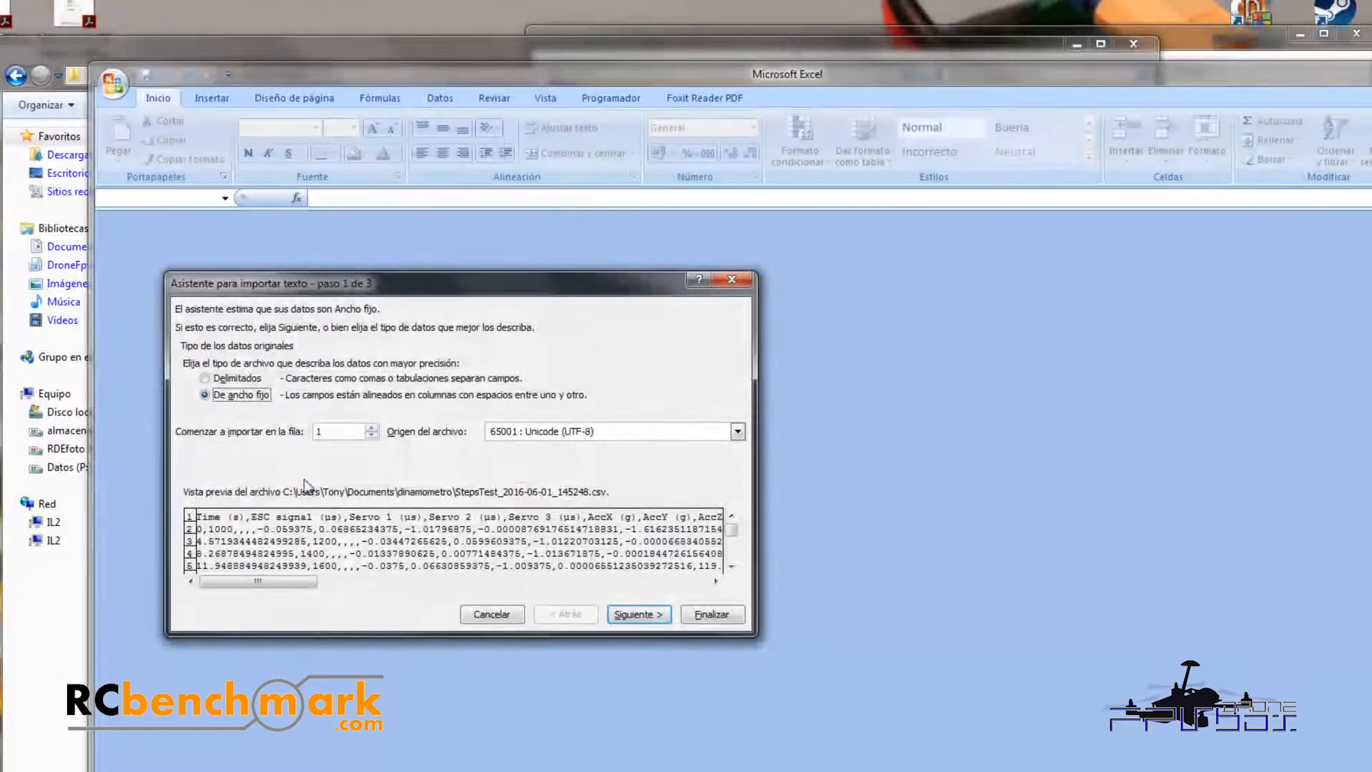
Step: Set the text import to delimited data and add the comma as a separator
click(205, 379)
click(646, 616)
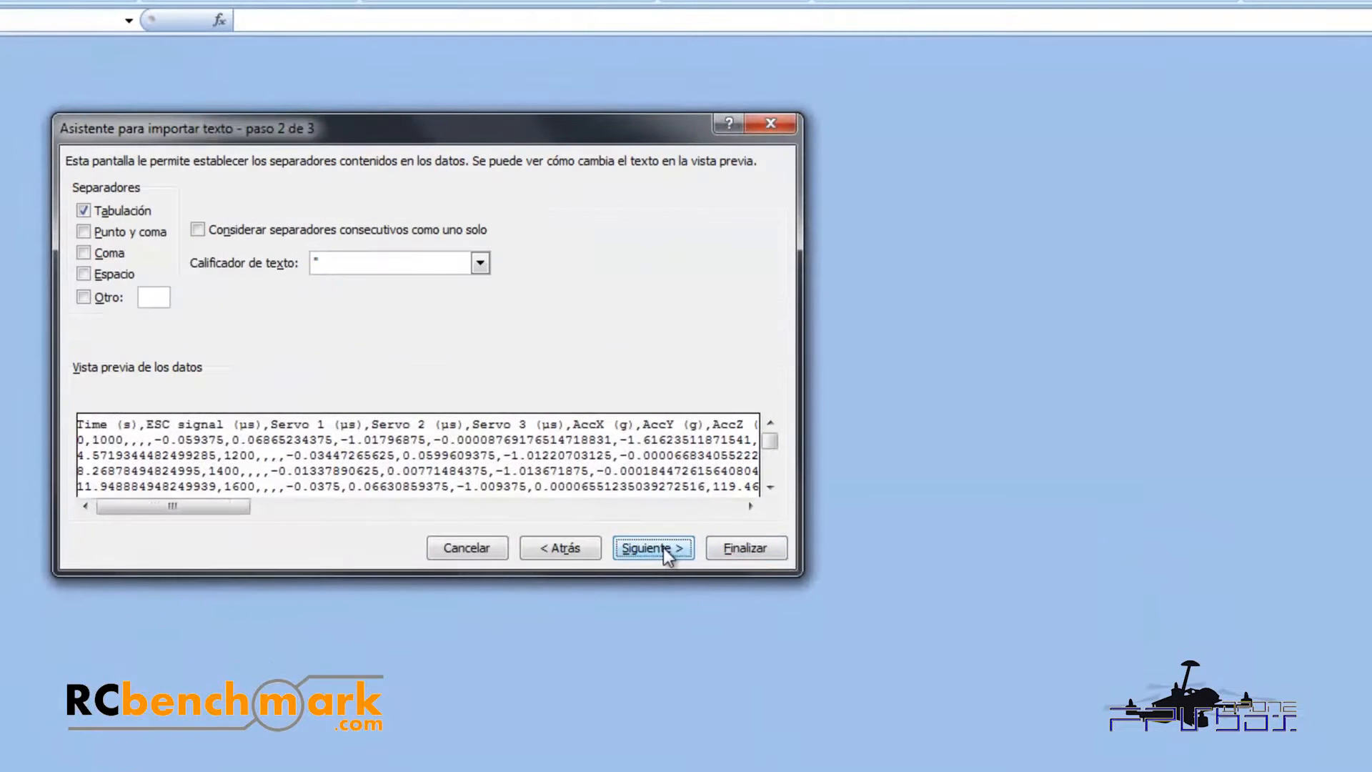
click(83, 251)
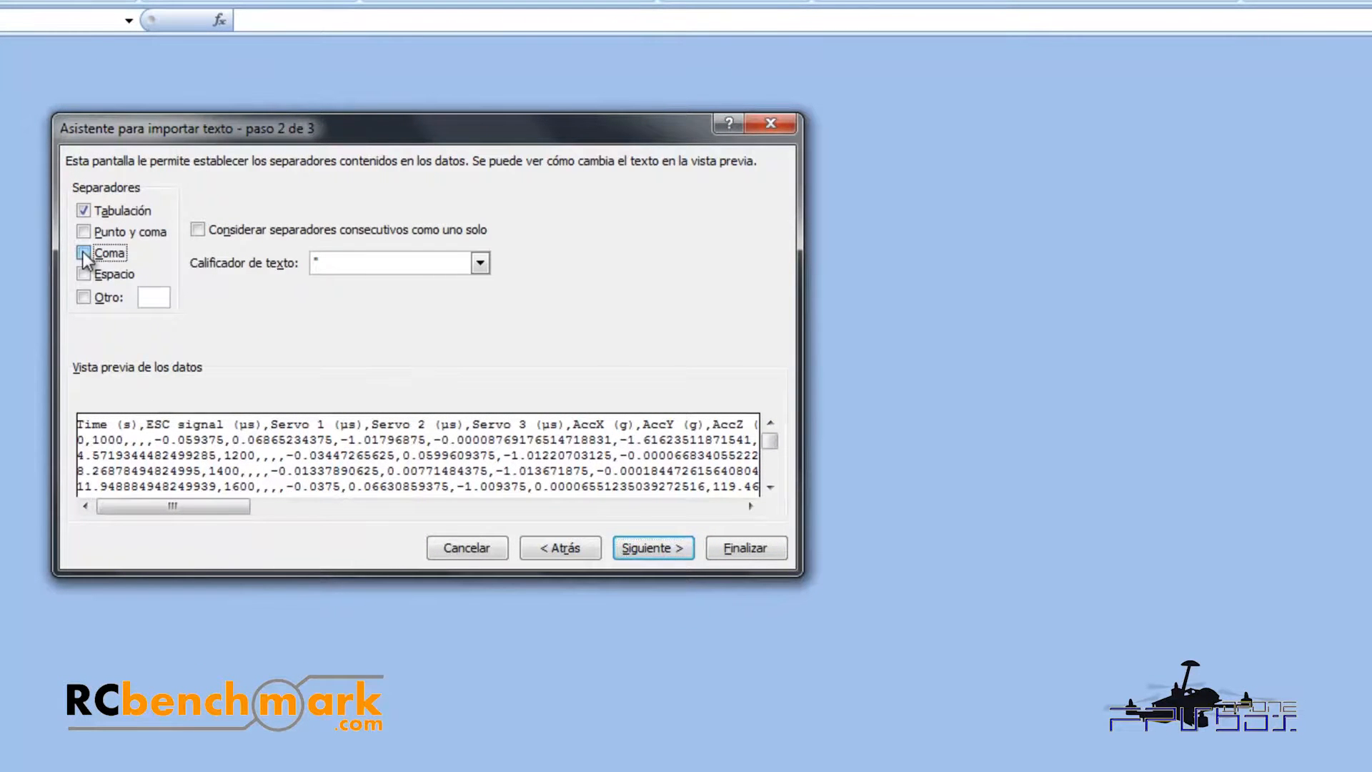
click(683, 554)
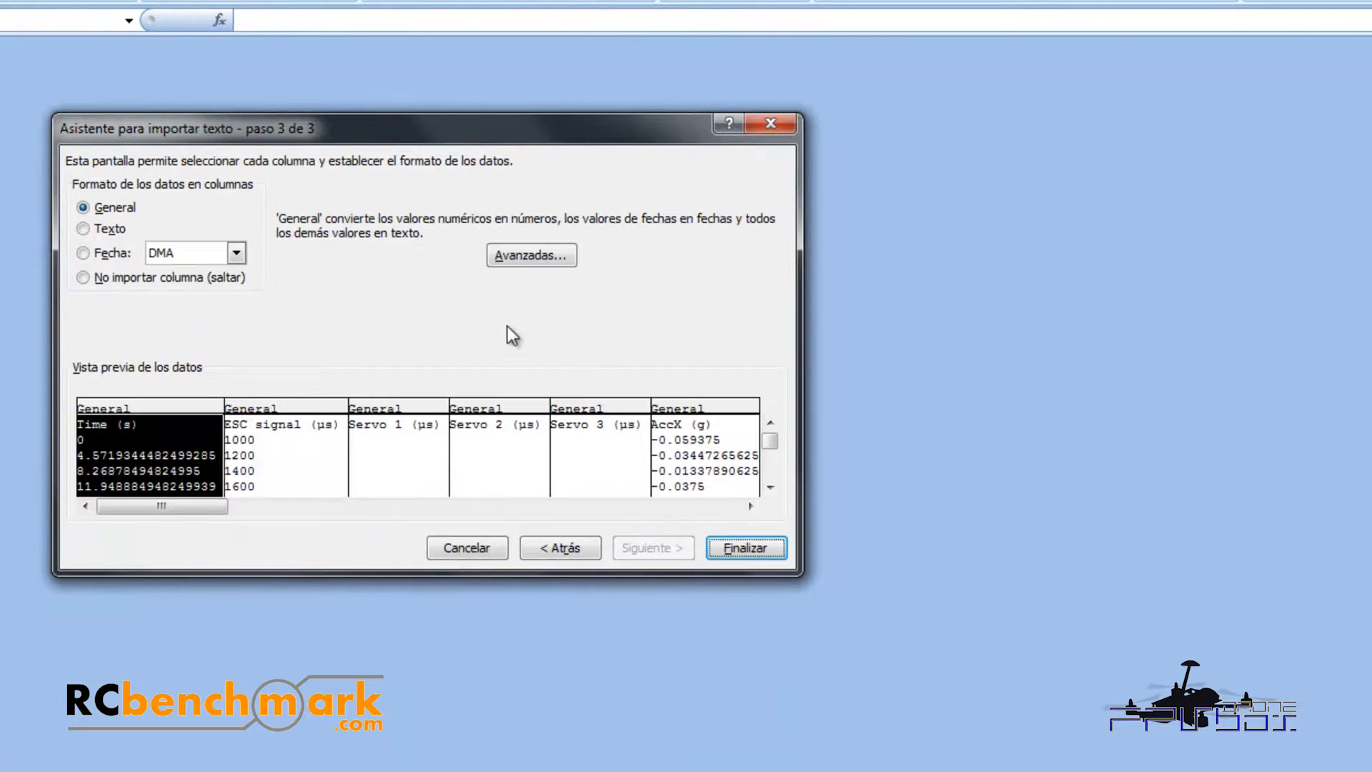
Step: Check the previewed columns, set the decimal separator to a period and the thousands separator to a comma, and finish the import
click(401, 406)
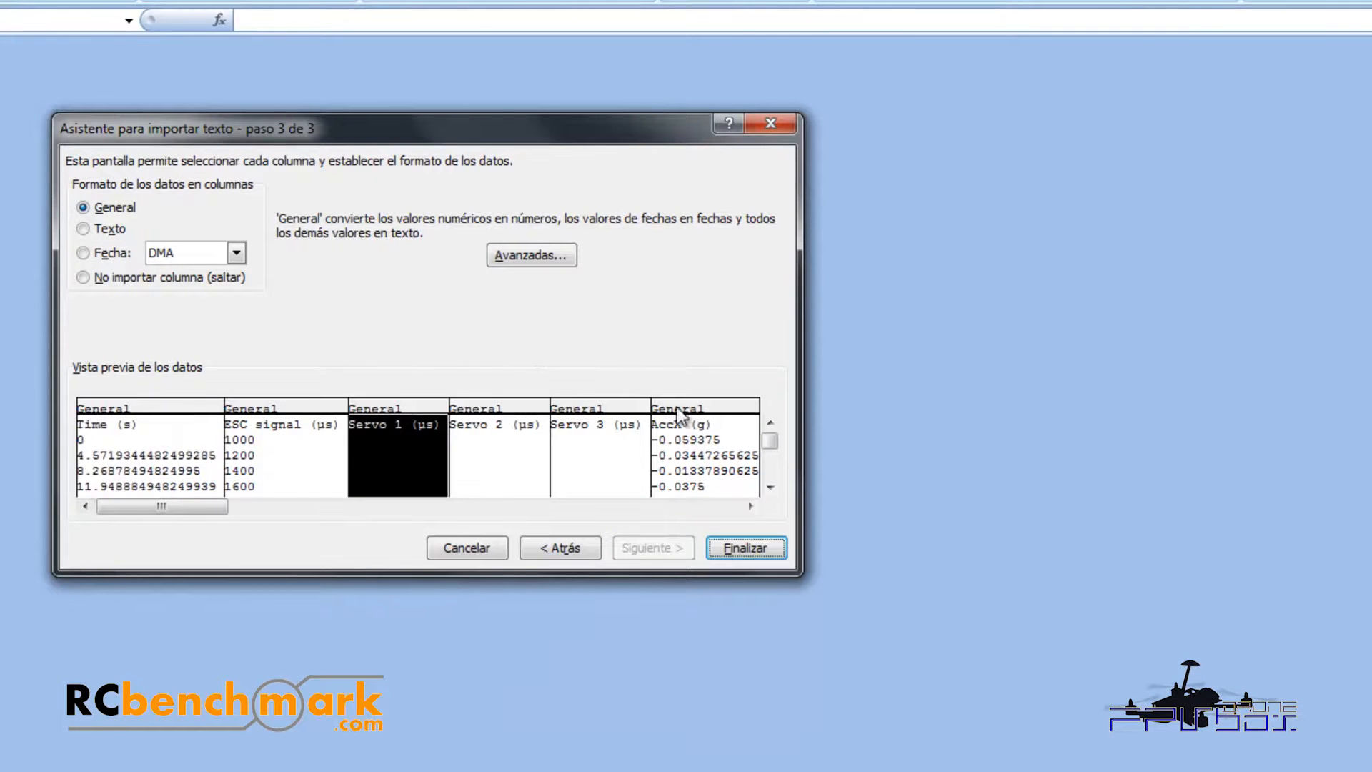
drag(199, 505, 318, 507)
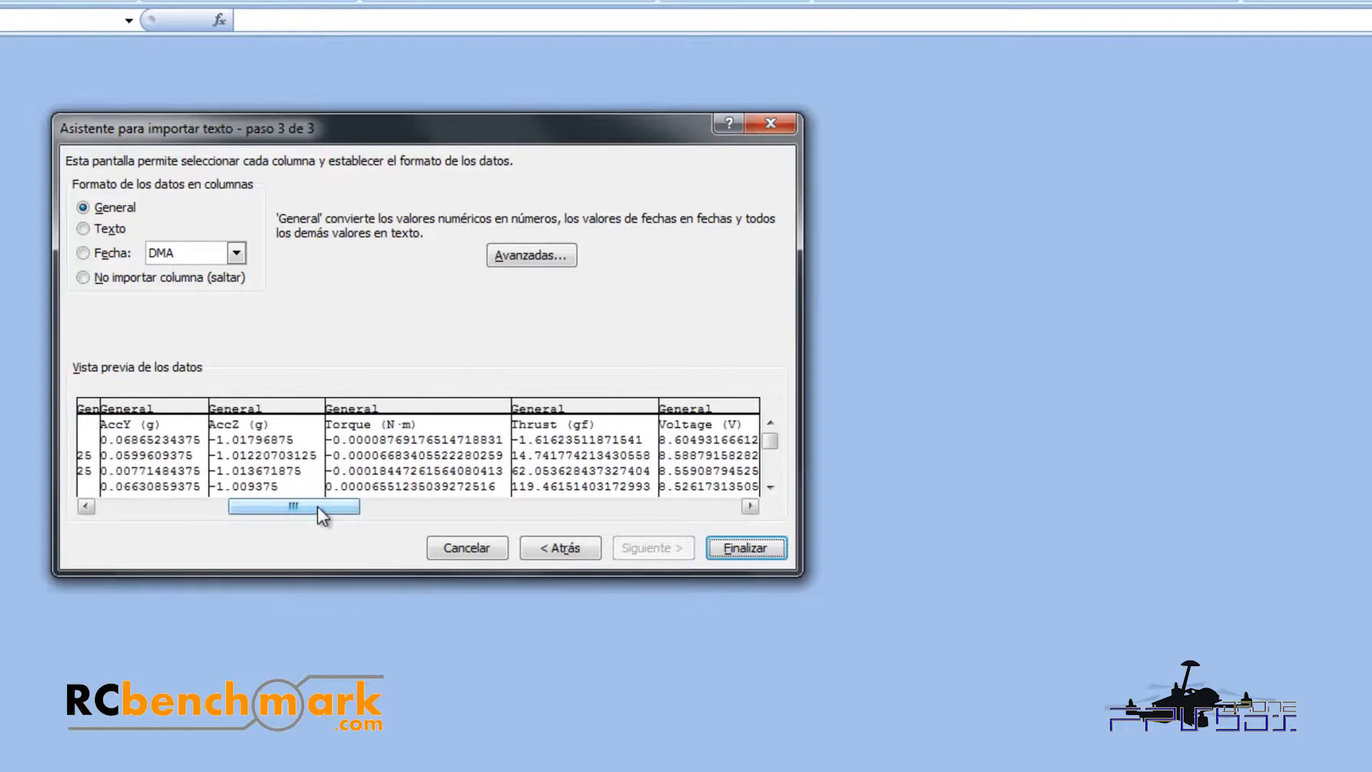
click(556, 405)
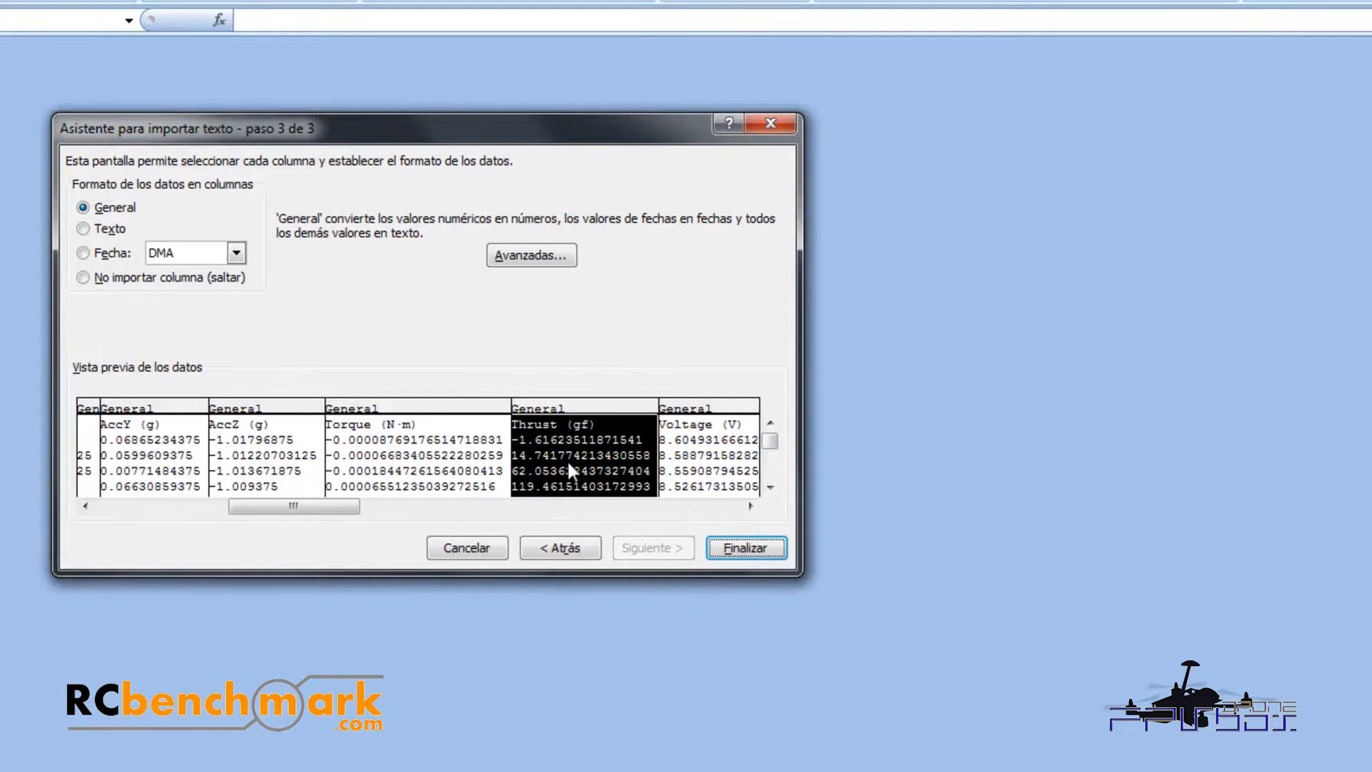
click(533, 257)
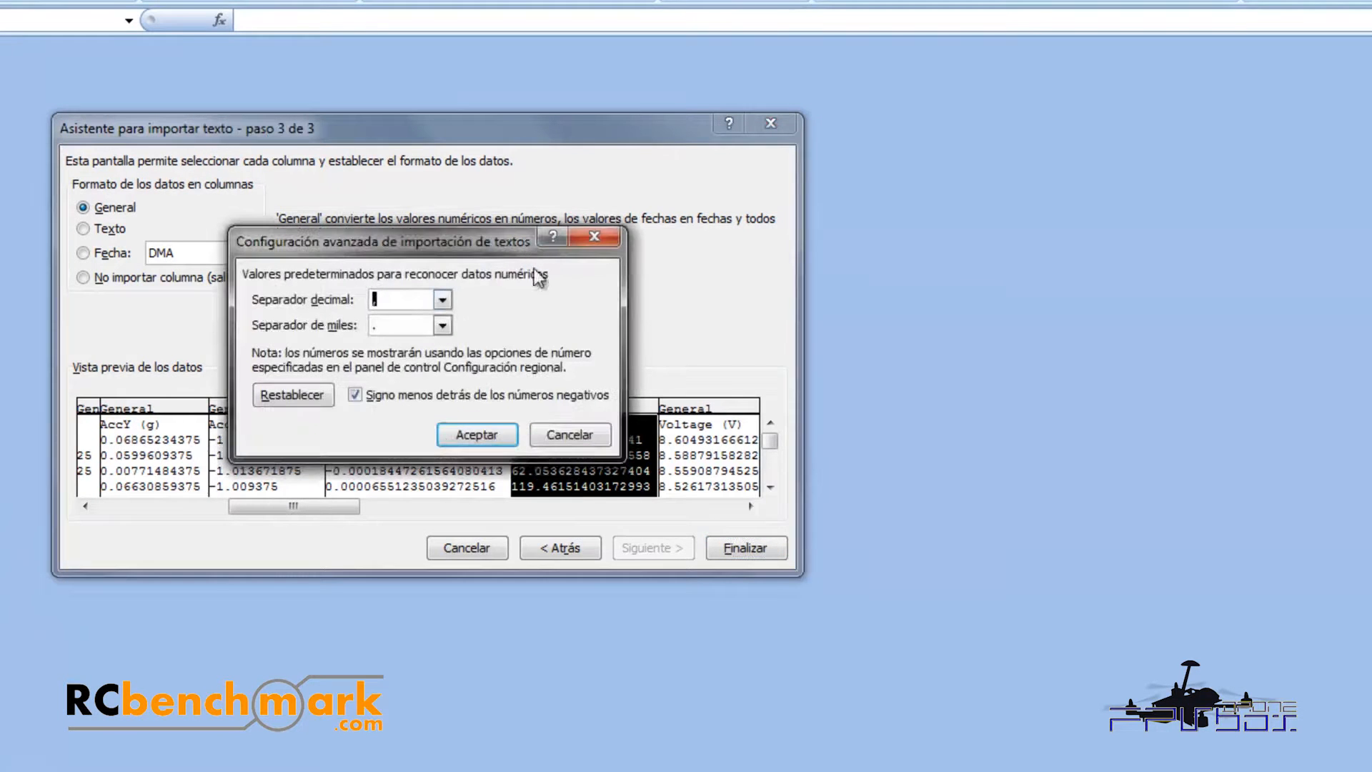
click(442, 299)
click(426, 336)
click(442, 325)
click(415, 360)
click(477, 436)
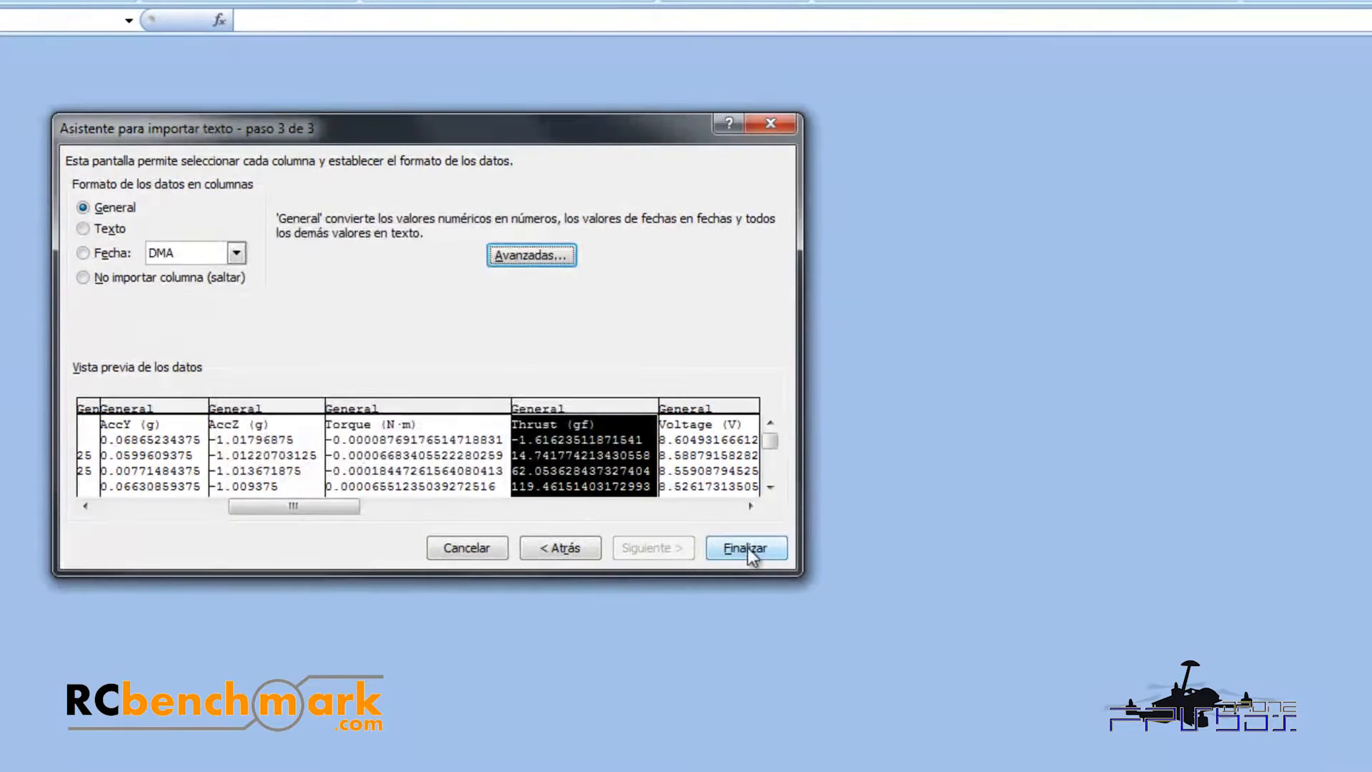
click(748, 547)
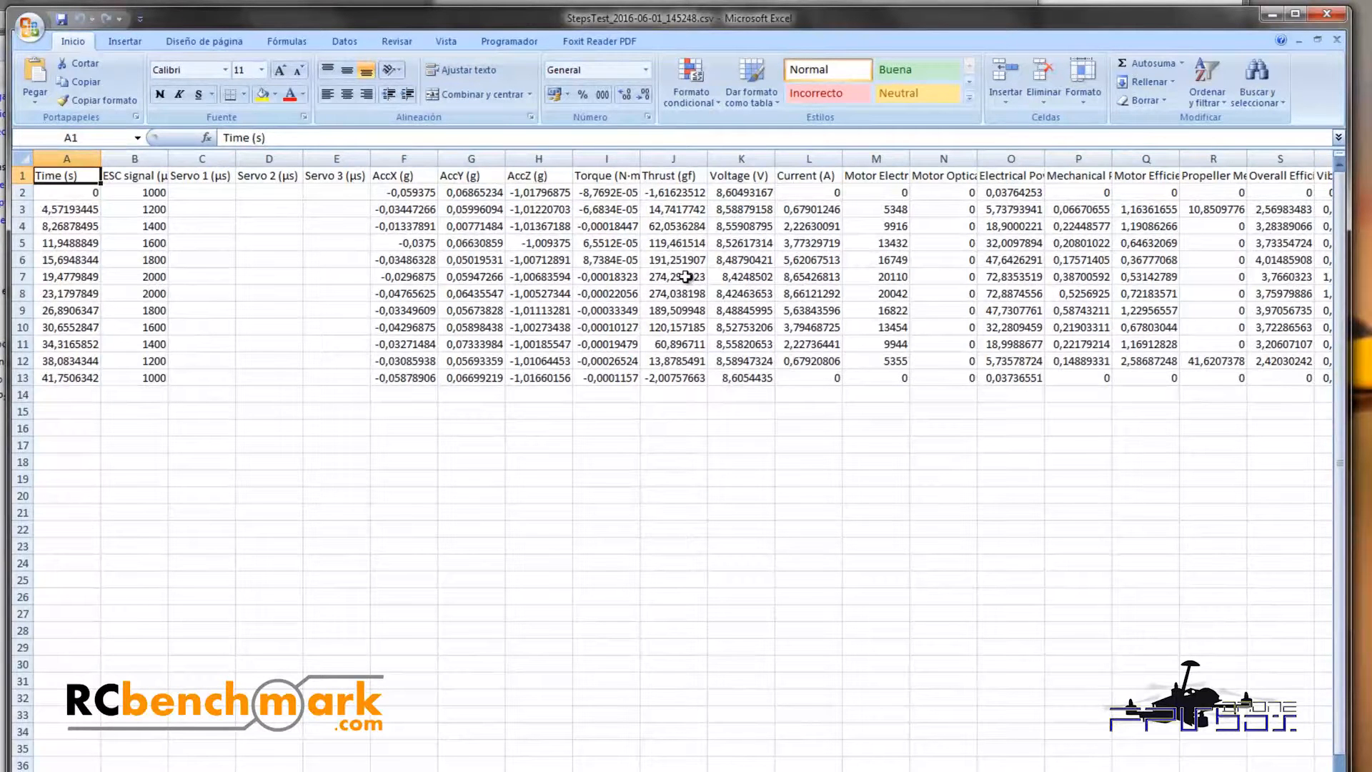
Step: Review the thrust values and widen the Electrical Power, Mechanical Power, Motor Efficiency and Propeller Mech. Efficiency columns
click(686, 277)
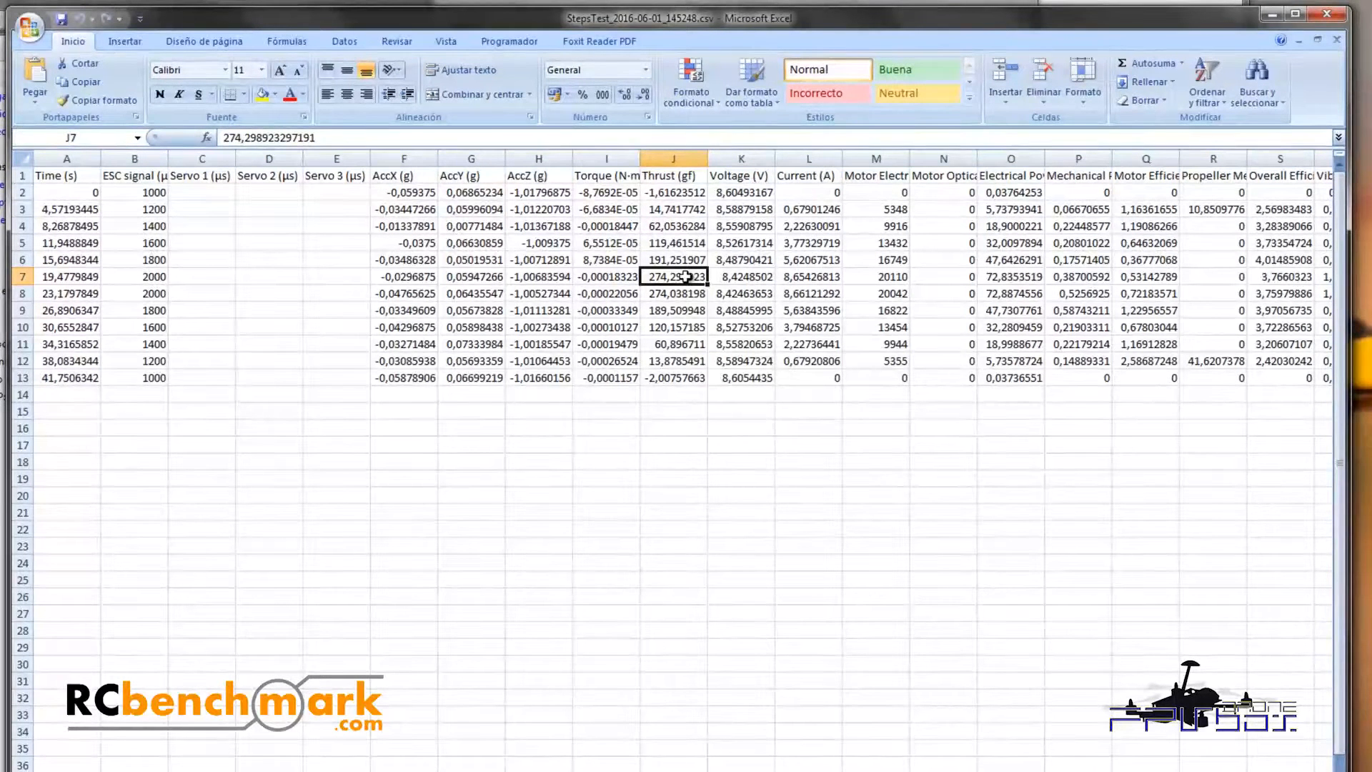
click(679, 259)
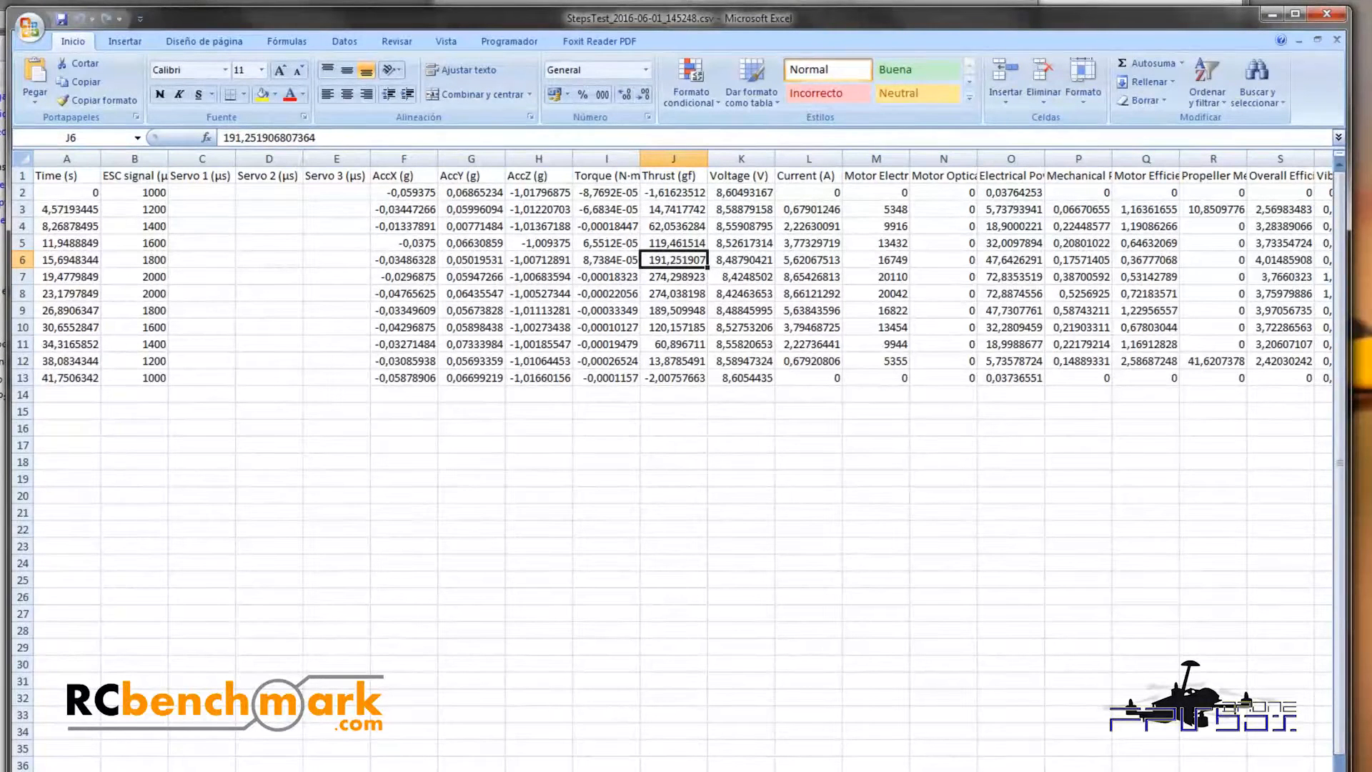
scroll(684, 286, right, 3)
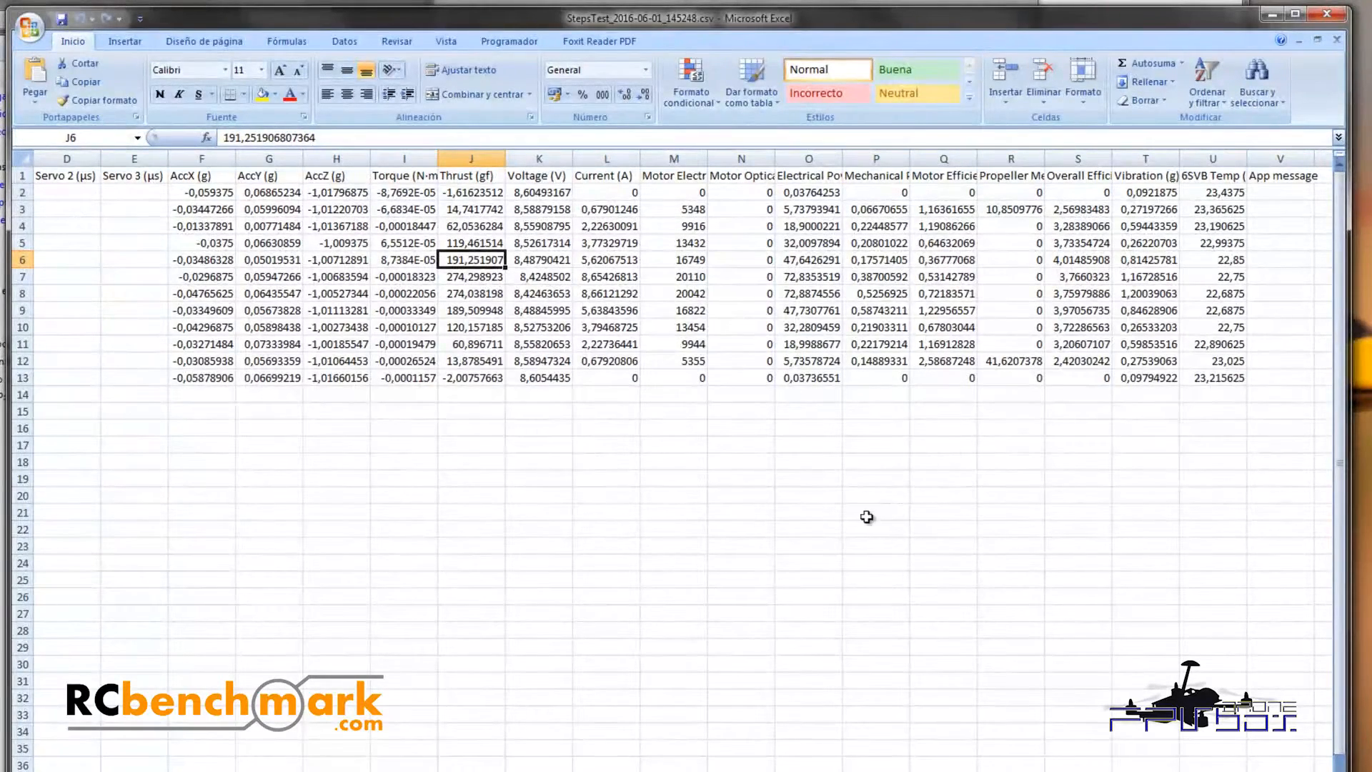
drag(1045, 158, 1130, 160)
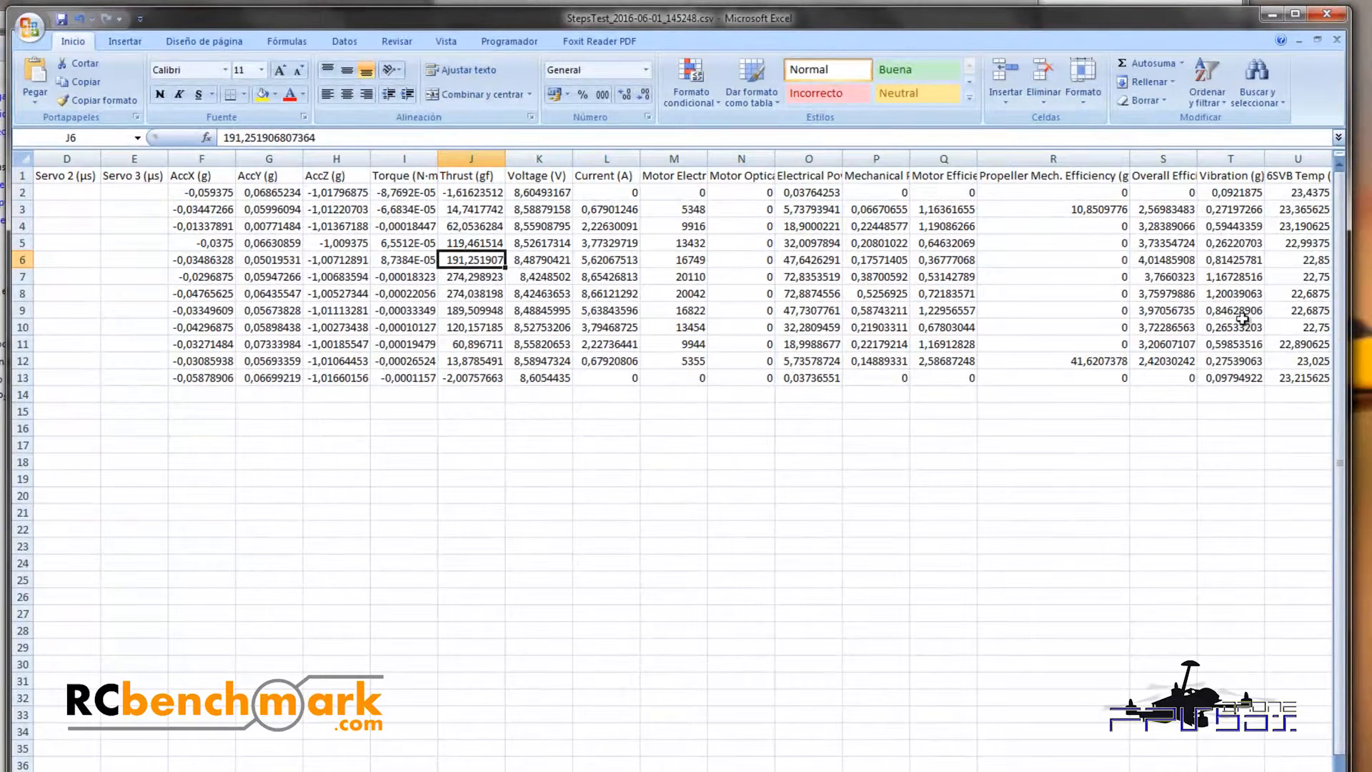
mouse_move(977, 158)
mouse_down()
mouse_move(998, 158)
mouse_move(964, 158)
mouse_up()
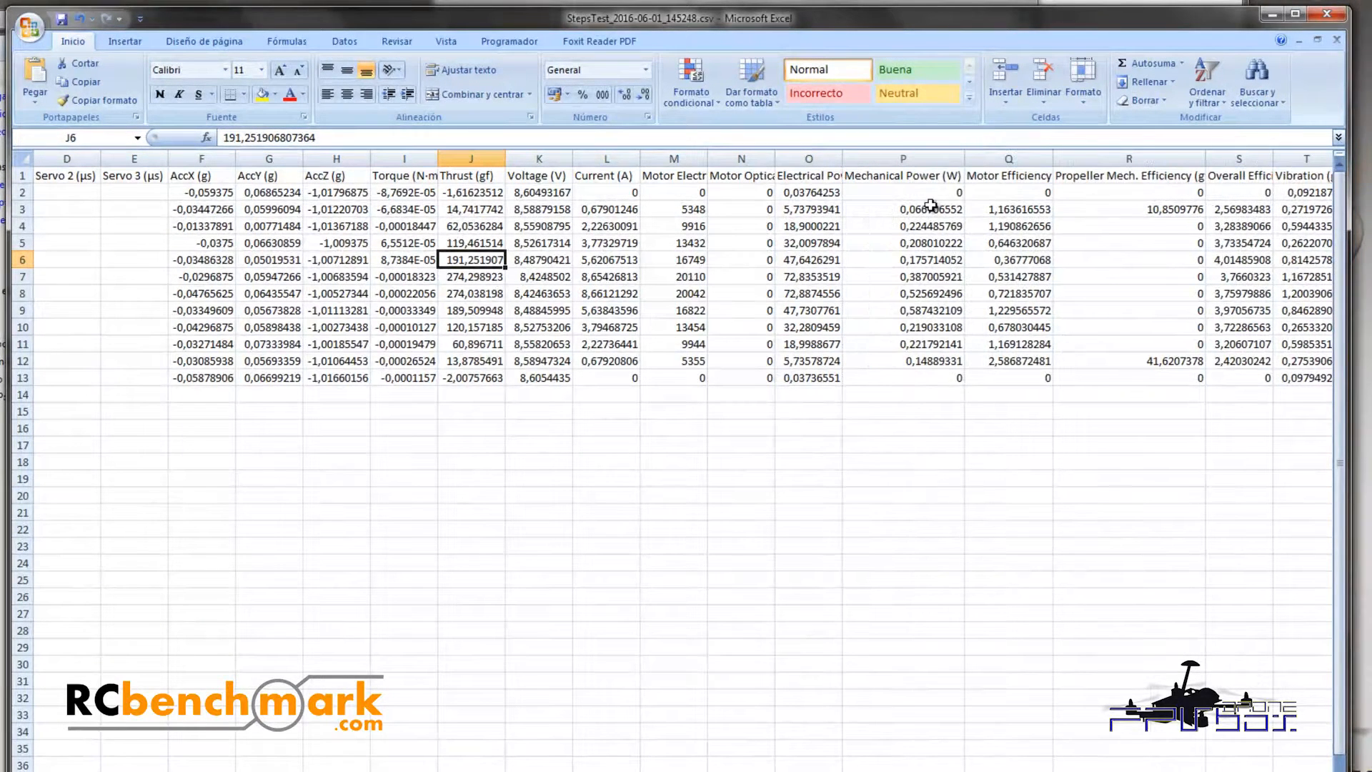
drag(849, 158, 915, 158)
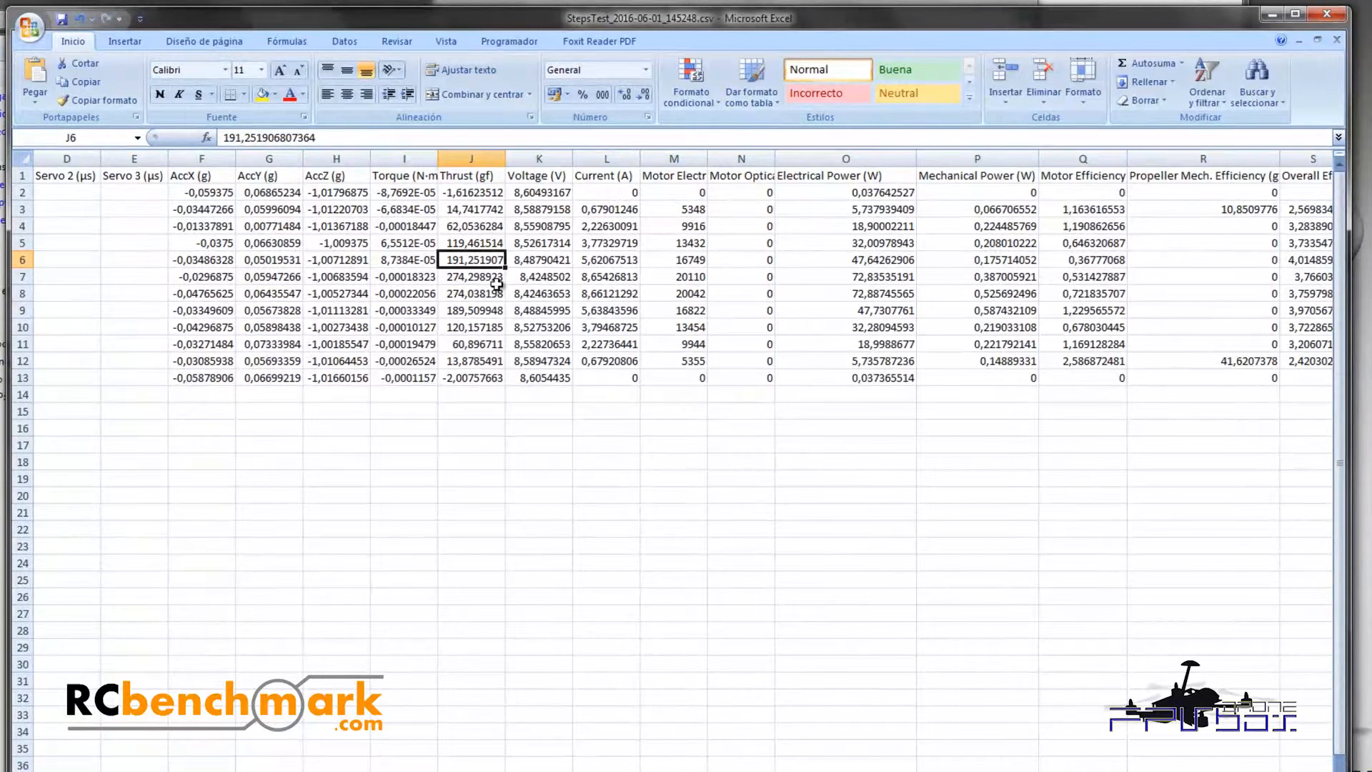
Step: Insert a 2-D clustered column chart of the Thrust (gf) values in cells J2 to J14
drag(479, 401, 472, 204)
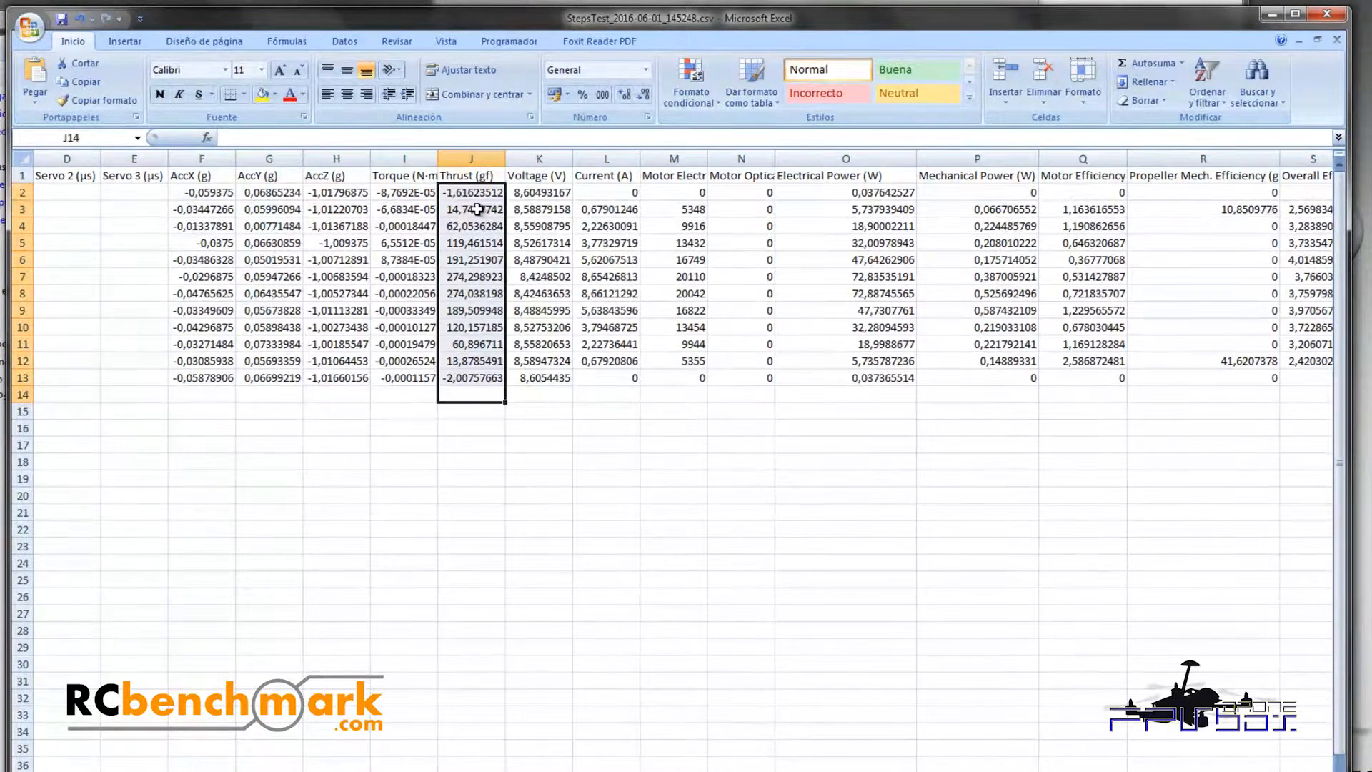
click(124, 42)
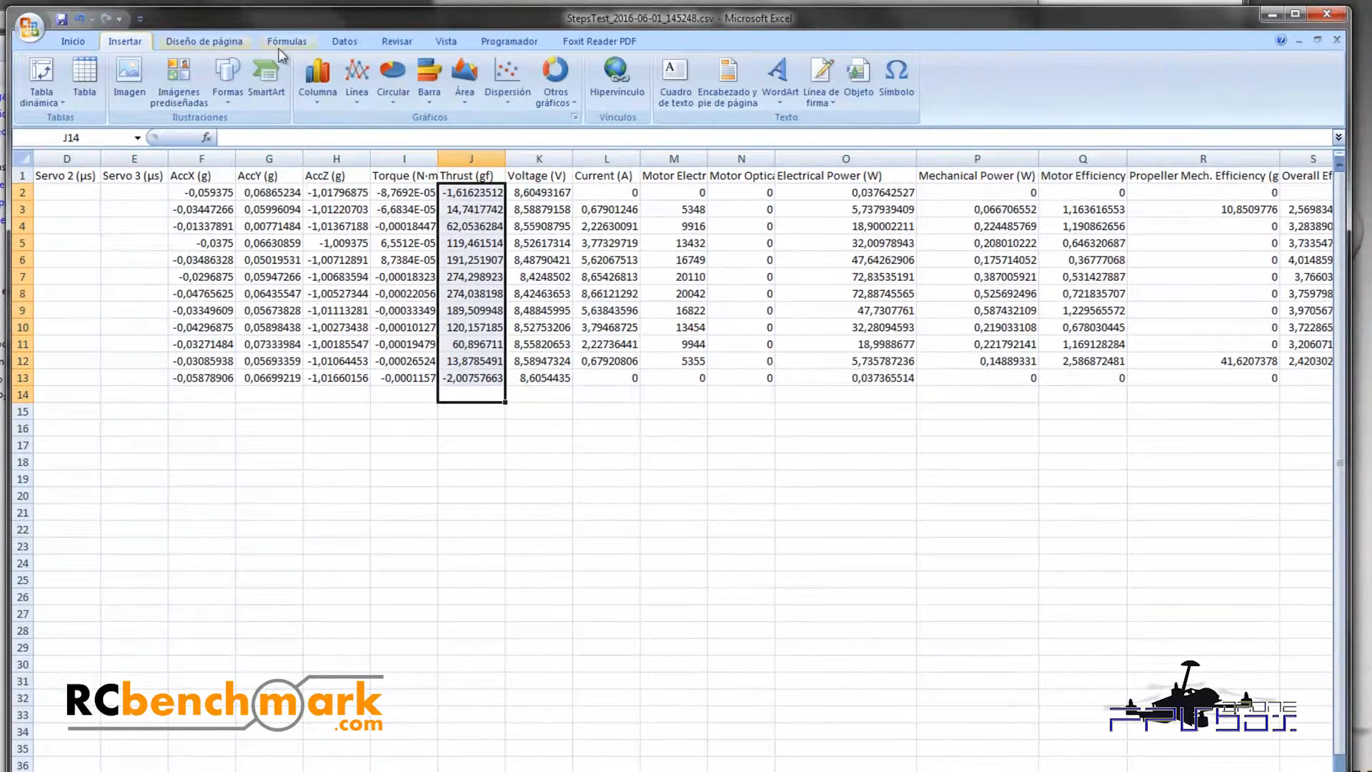
click(311, 84)
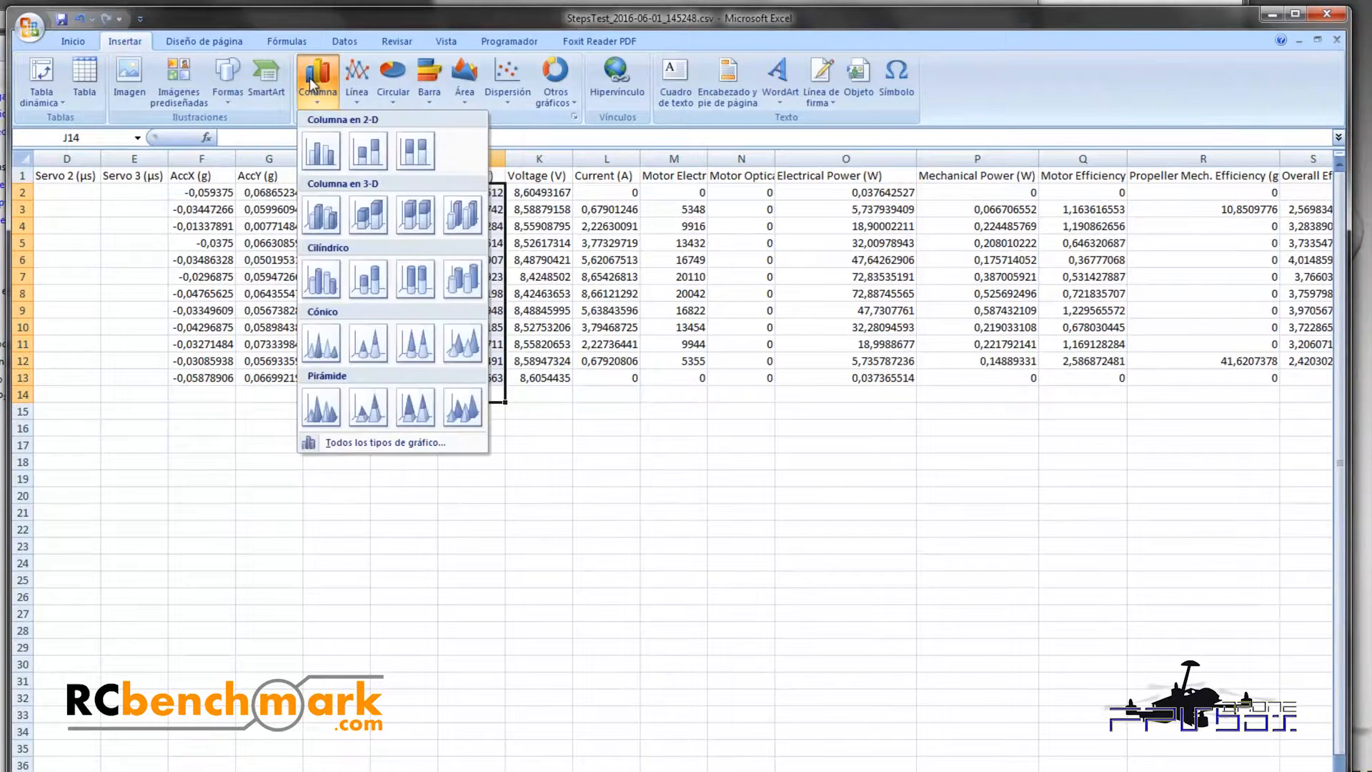
click(327, 150)
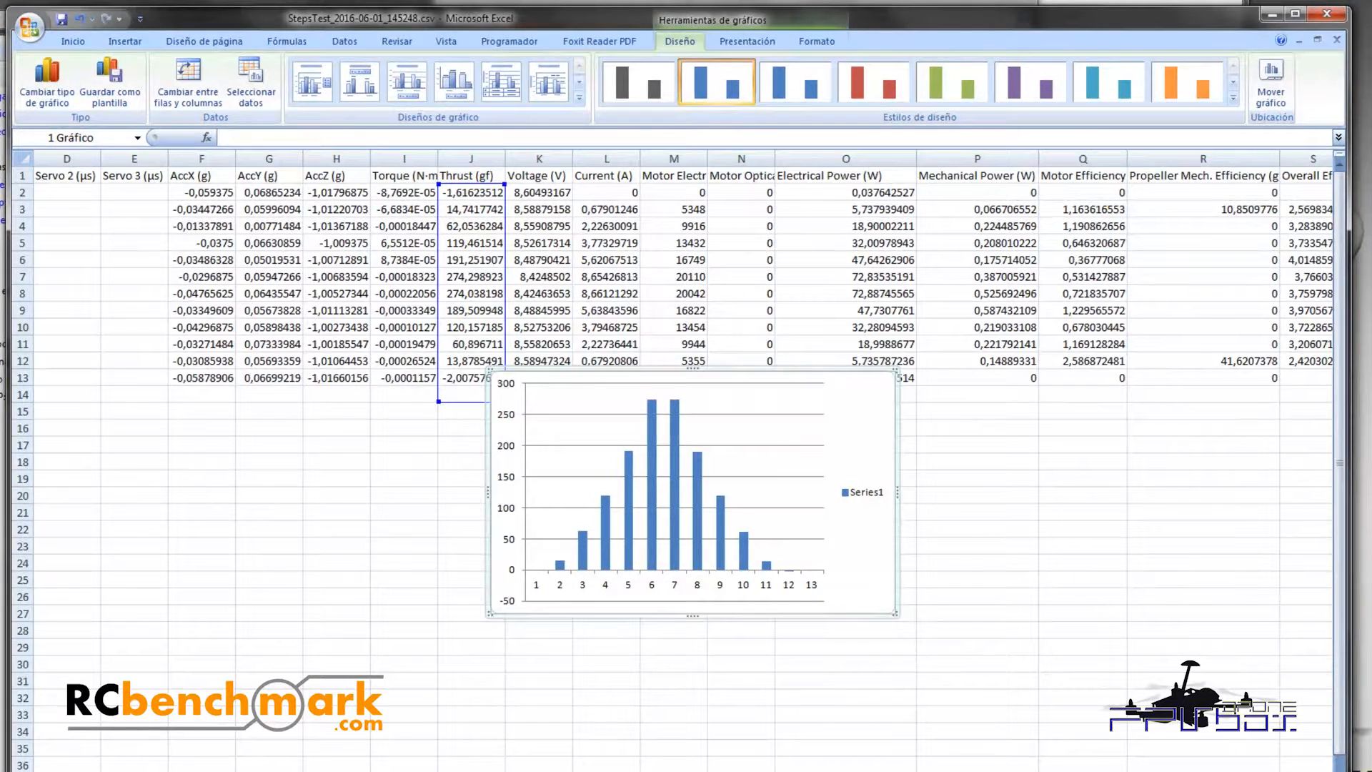
scroll(650, 525, right, 2)
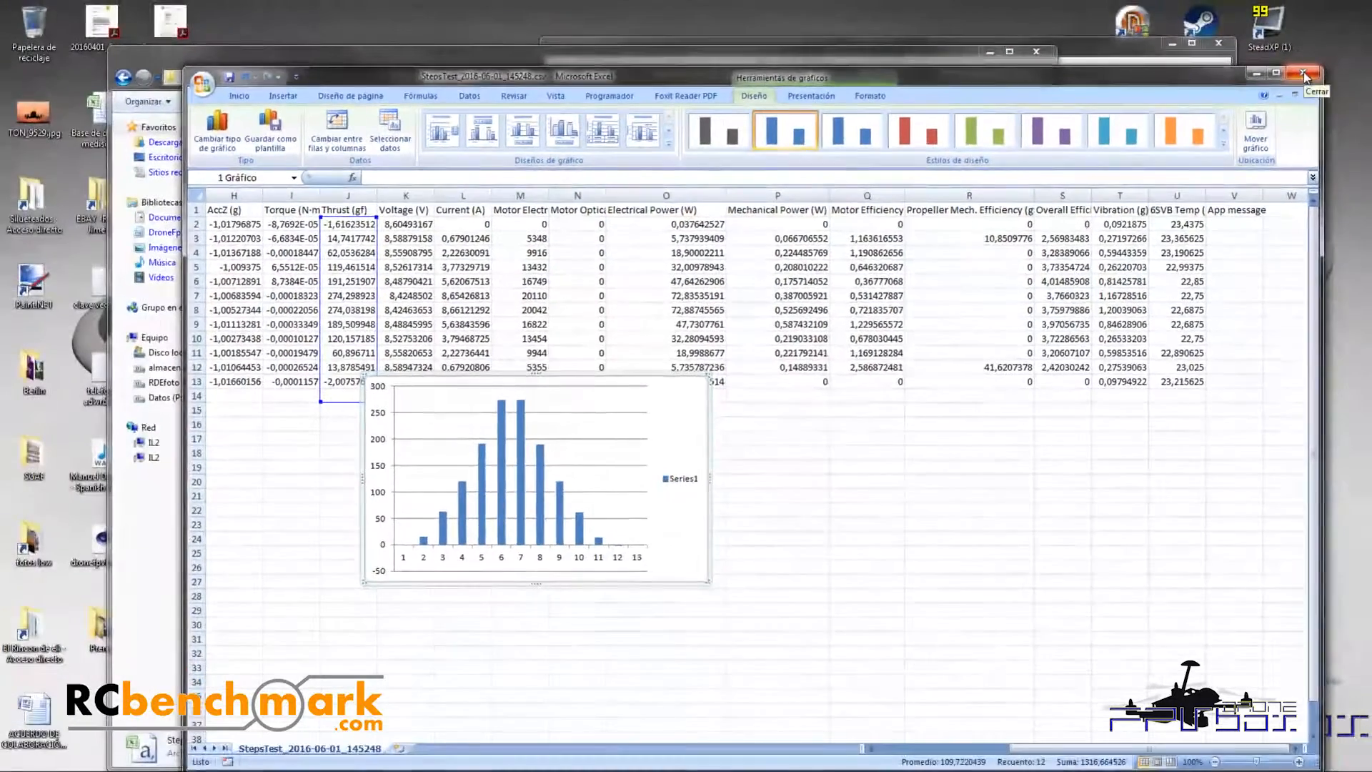
Step: Close the StepsTest workbook without saving the changes and bring the RCbenchmark window back into view
click(1327, 16)
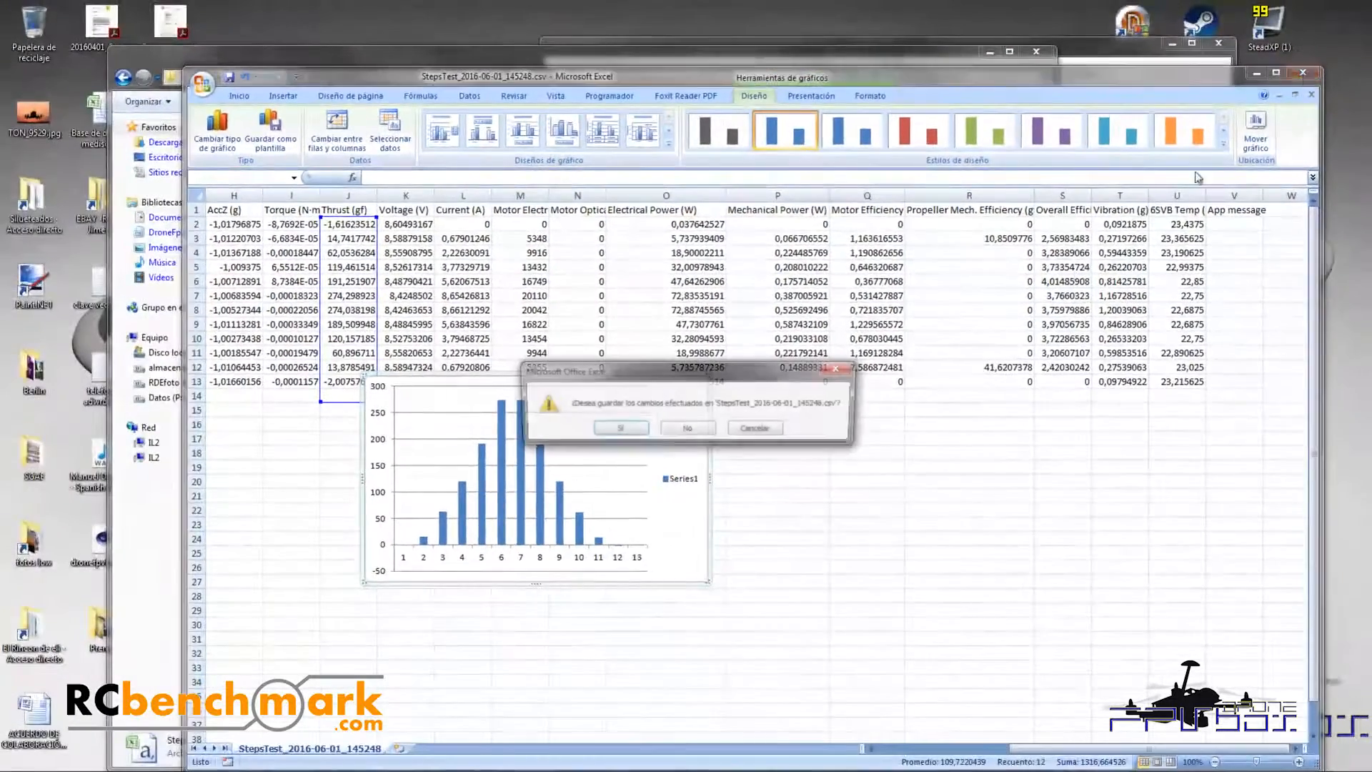
click(690, 428)
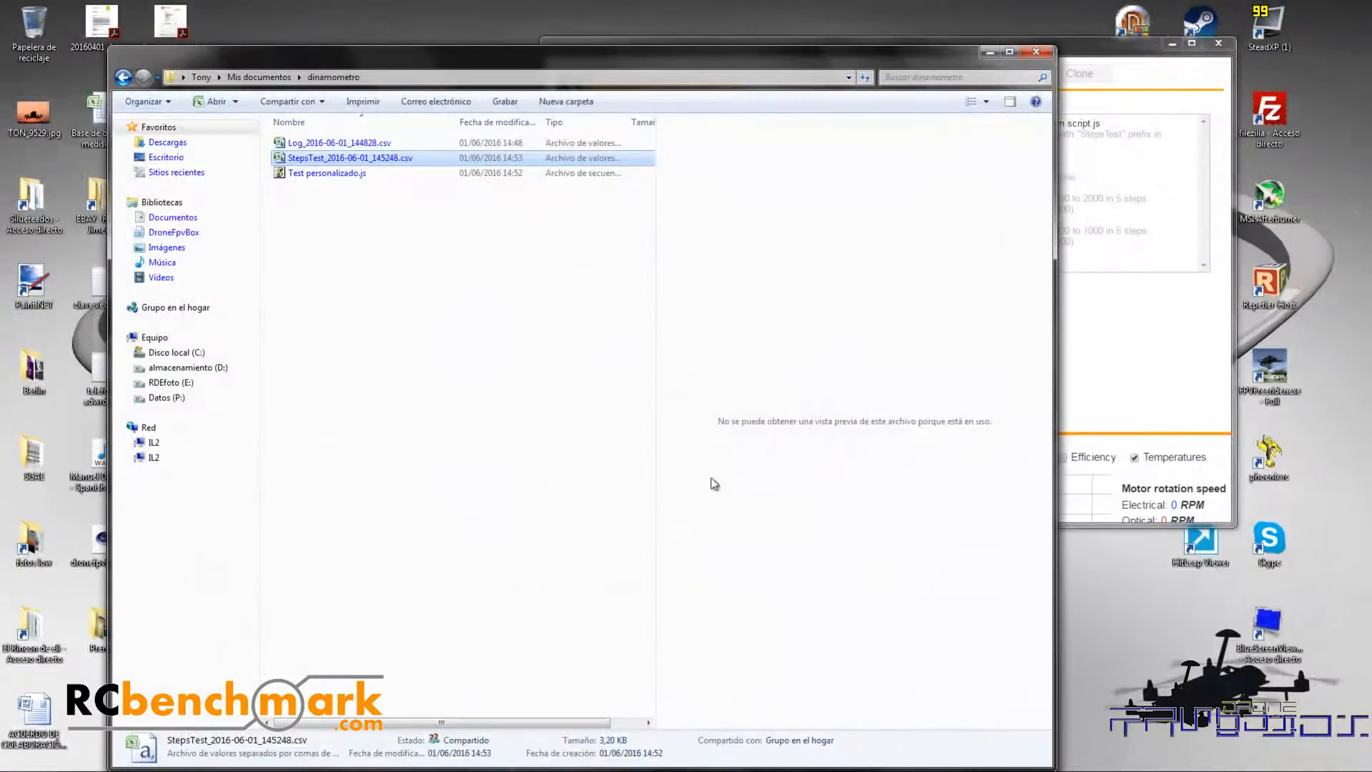
drag(1079, 54, 948, 4)
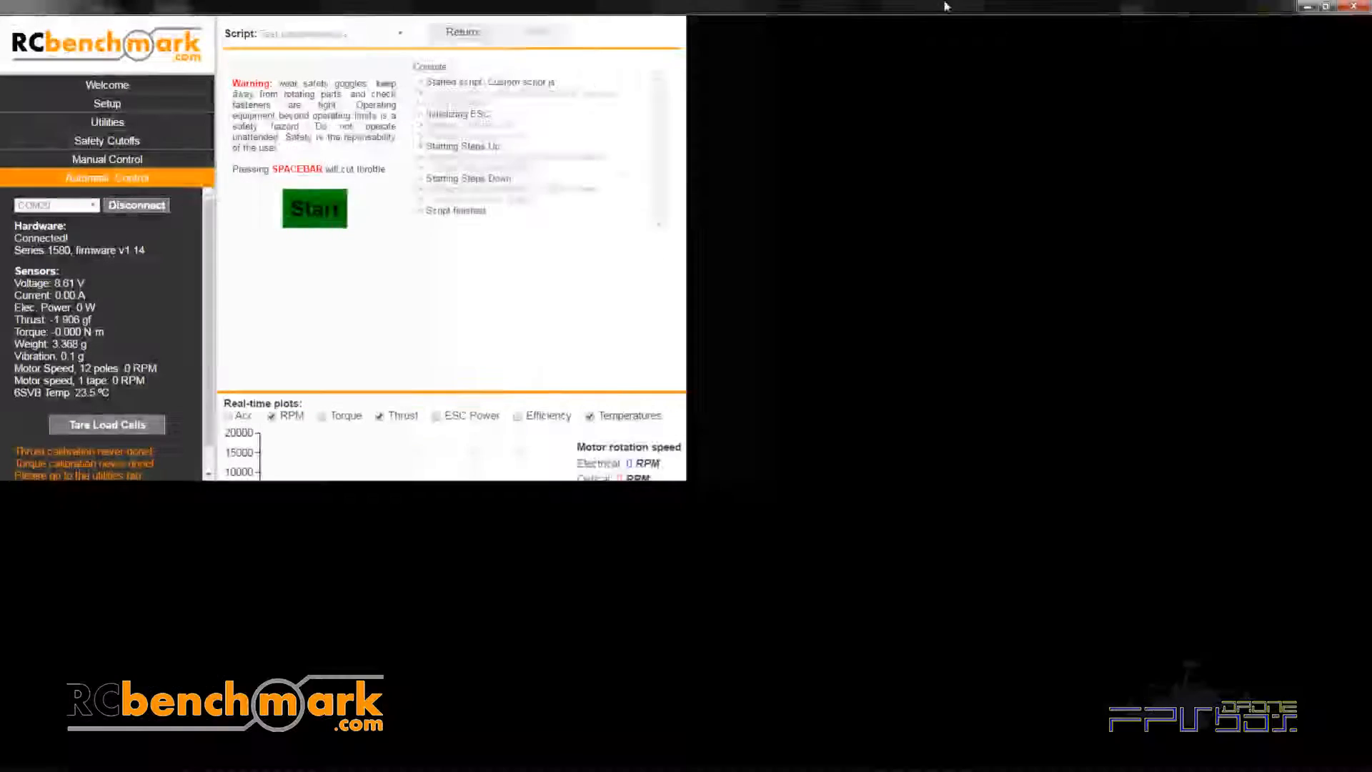